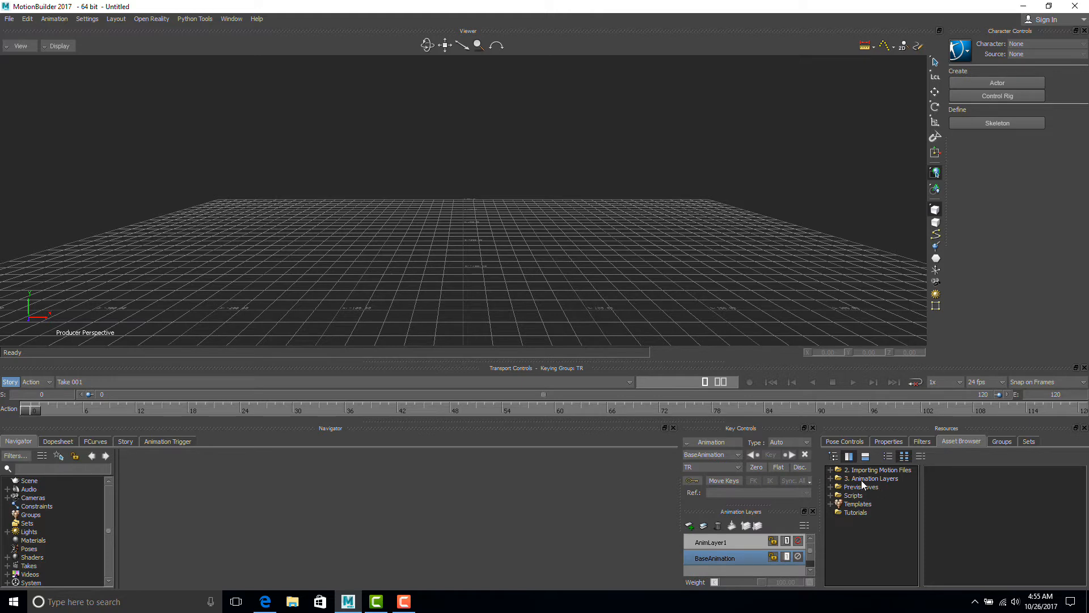
- Open the BrazillianSoccerPlayer model from the 3. Animation Layers Models folder with the No Animation option
{"action": "left_click", "coordinate": [831, 479]}
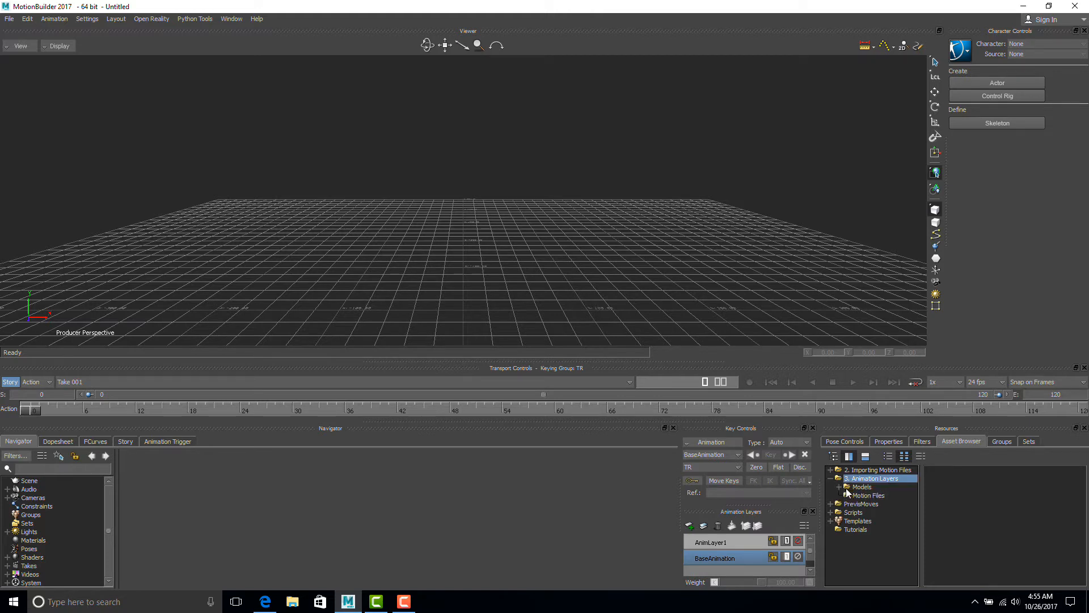
{"action": "left_click", "coordinate": [862, 487]}
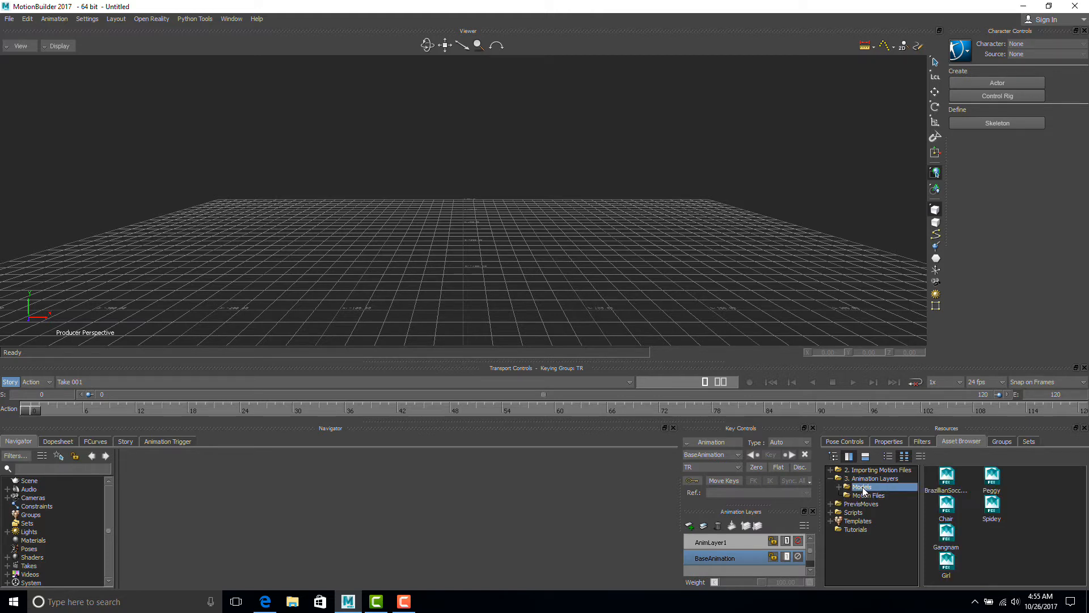
{"action": "left_click", "coordinate": [949, 482]}
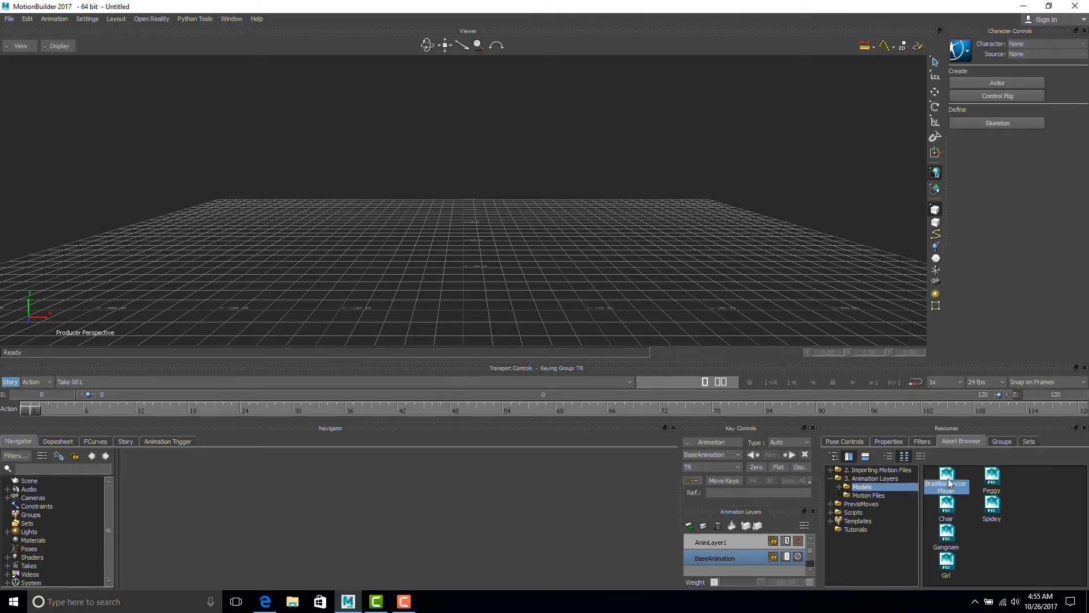
{"action": "left_click_drag", "start_coordinate": [950, 481], "coordinate": [486, 227]}
{"action": "mouse_move", "coordinate": [511, 230]}
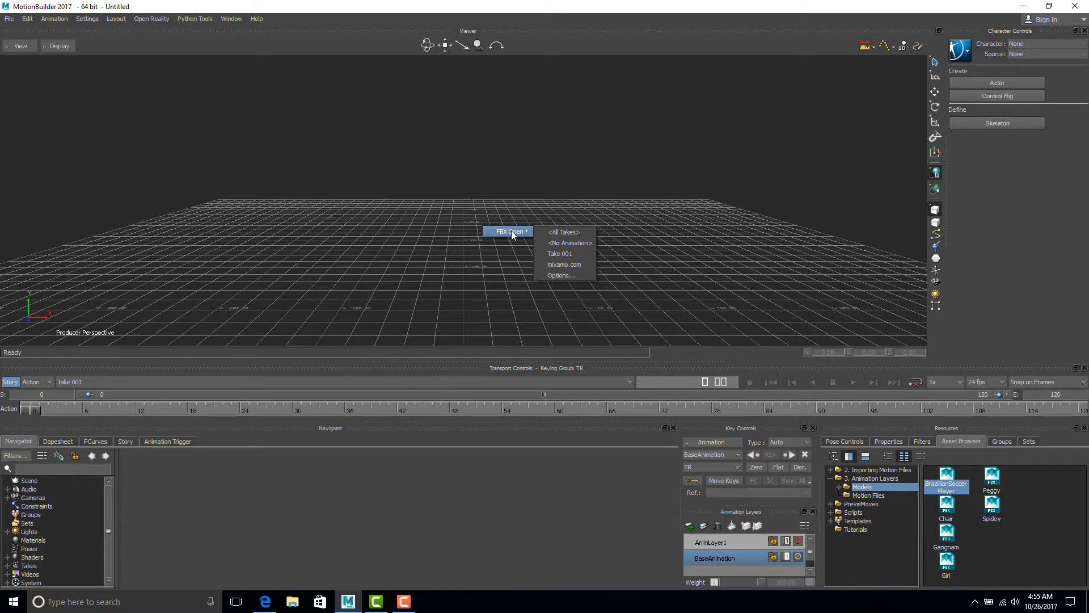
{"action": "left_click", "coordinate": [561, 243]}
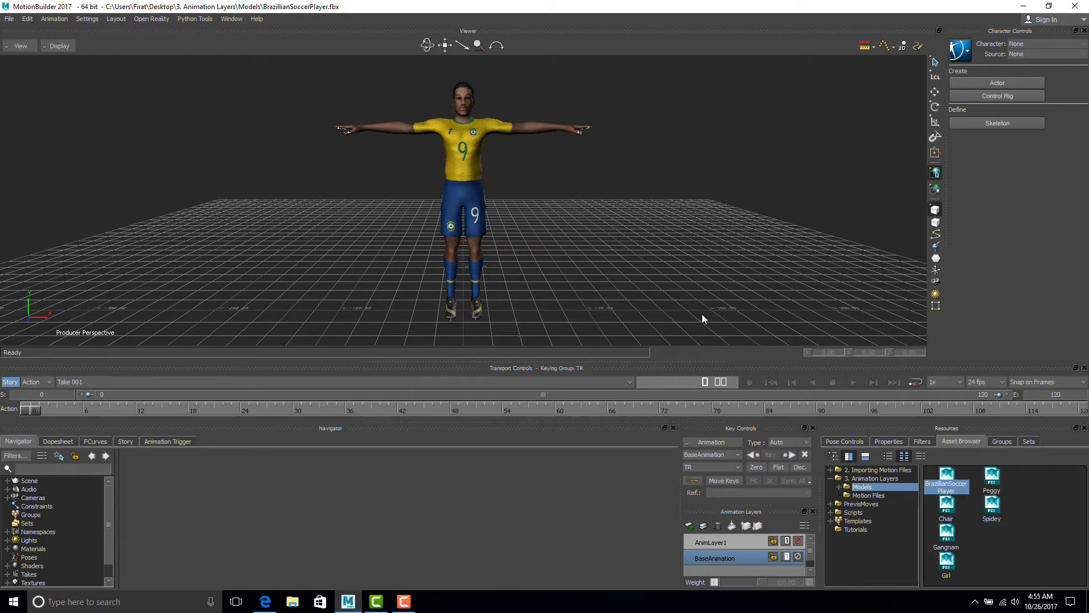
- Import the Boxing.bvh motion file from the Motion Files folder into the scene
{"action": "left_click", "coordinate": [860, 495]}
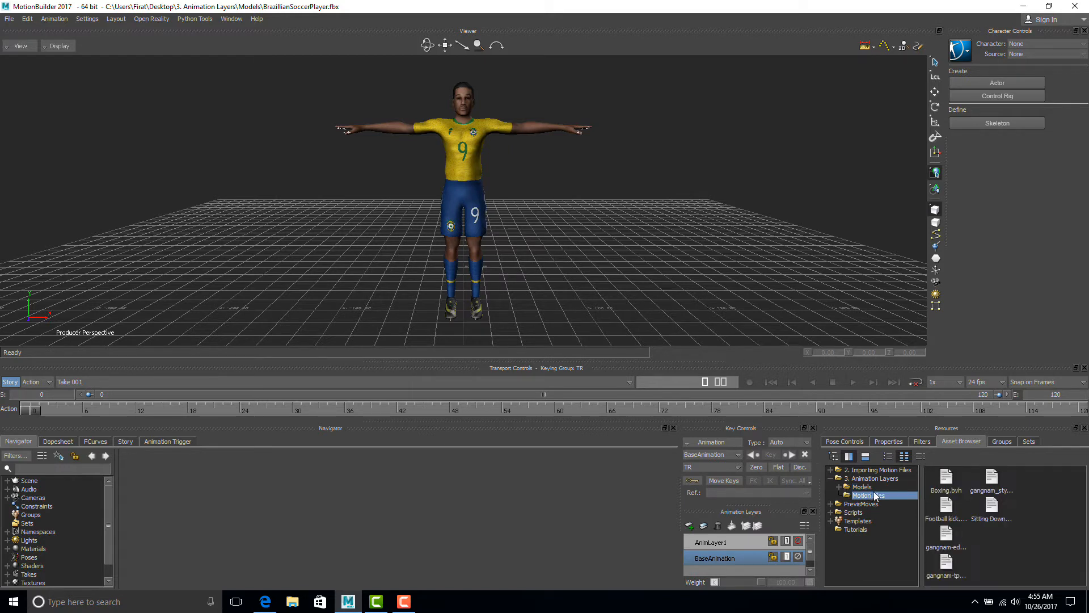
{"action": "left_click", "coordinate": [948, 474]}
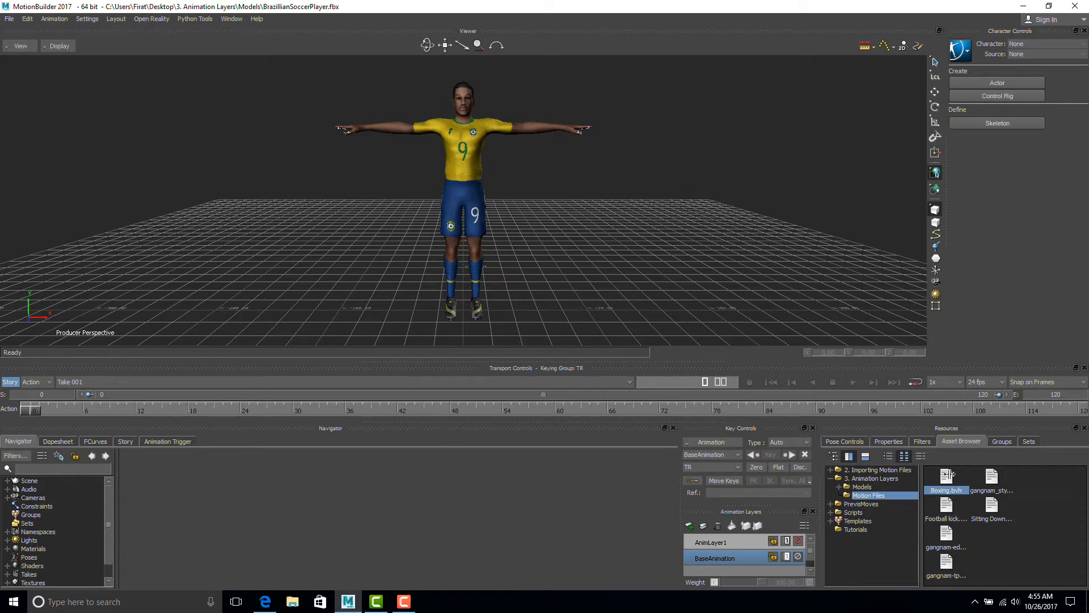
{"action": "left_click_drag", "start_coordinate": [949, 474], "coordinate": [522, 277]}
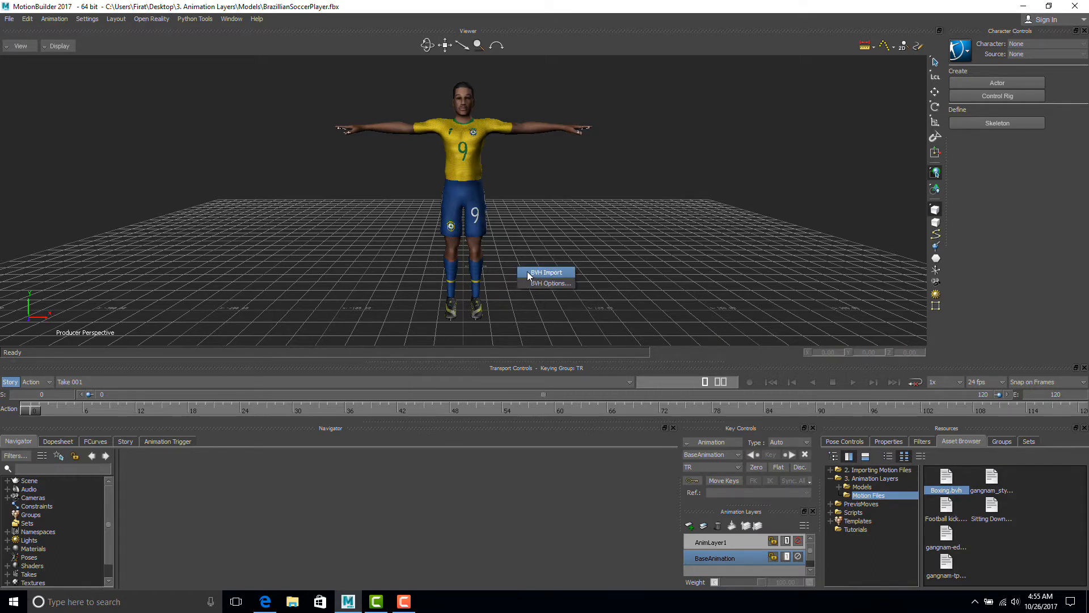
{"action": "left_click", "coordinate": [528, 276]}
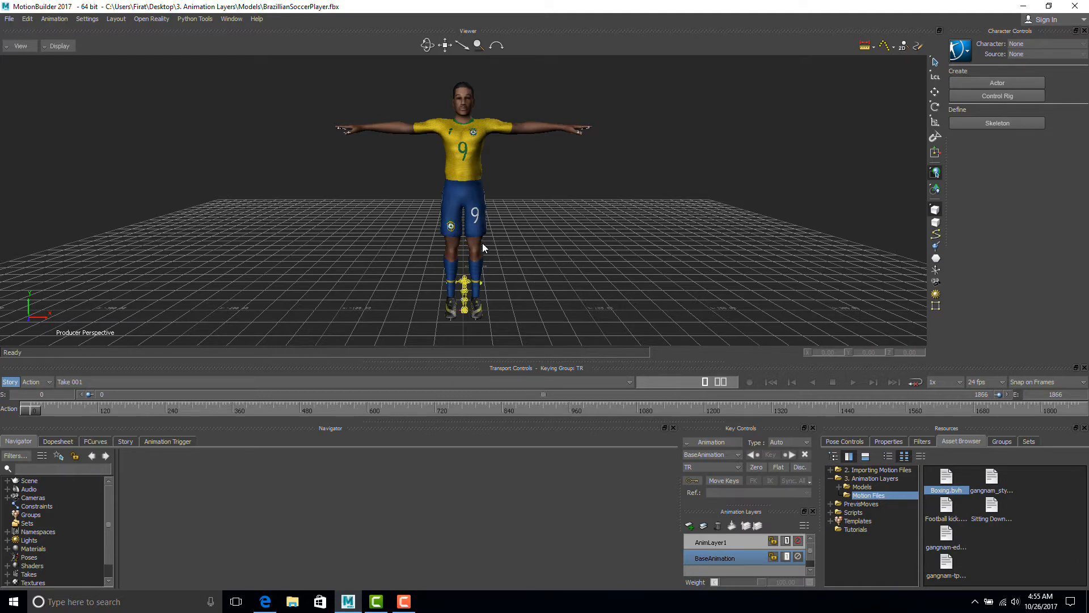
- Show the scene in X-ray mode and characterize the soccer player's skeleton by applying the Character template to its hips
{"action": "key", "text": "ctrl+a"}
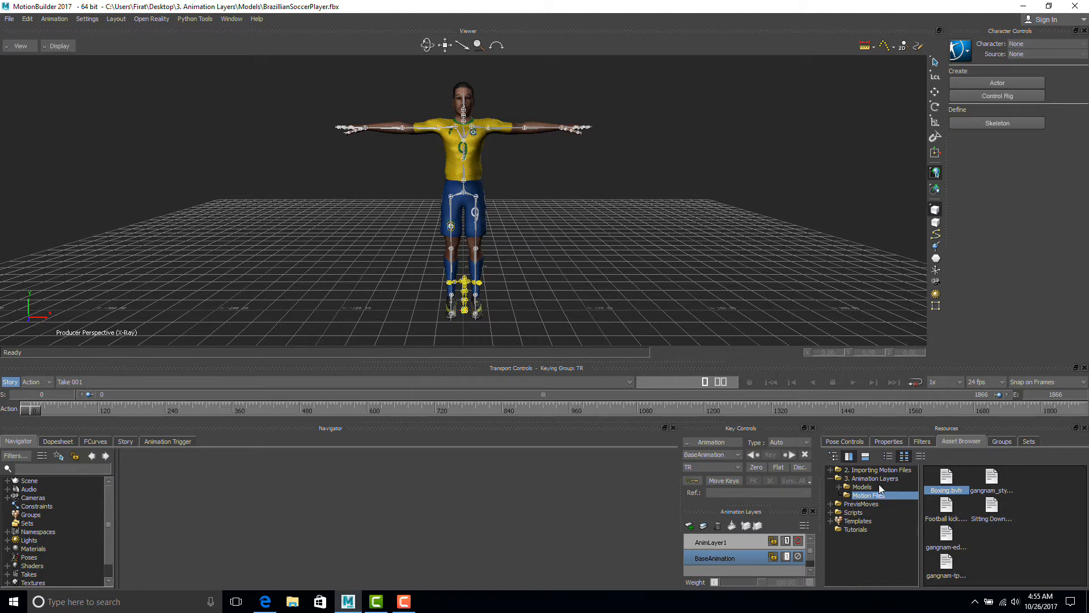
{"action": "left_click", "coordinate": [861, 486]}
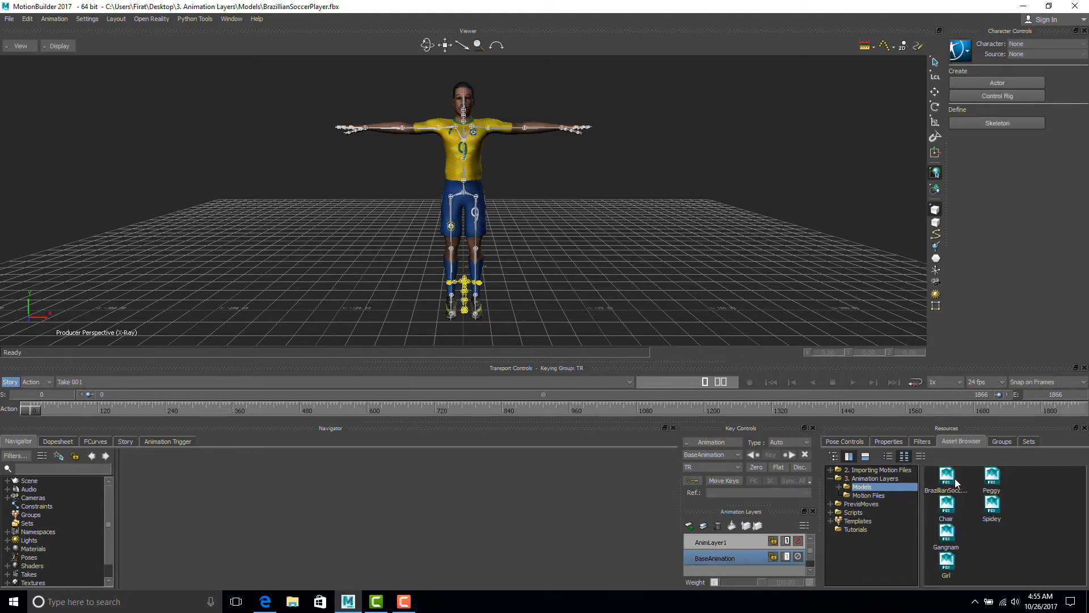
{"action": "left_click", "coordinate": [829, 519]}
{"action": "left_click", "coordinate": [882, 514]}
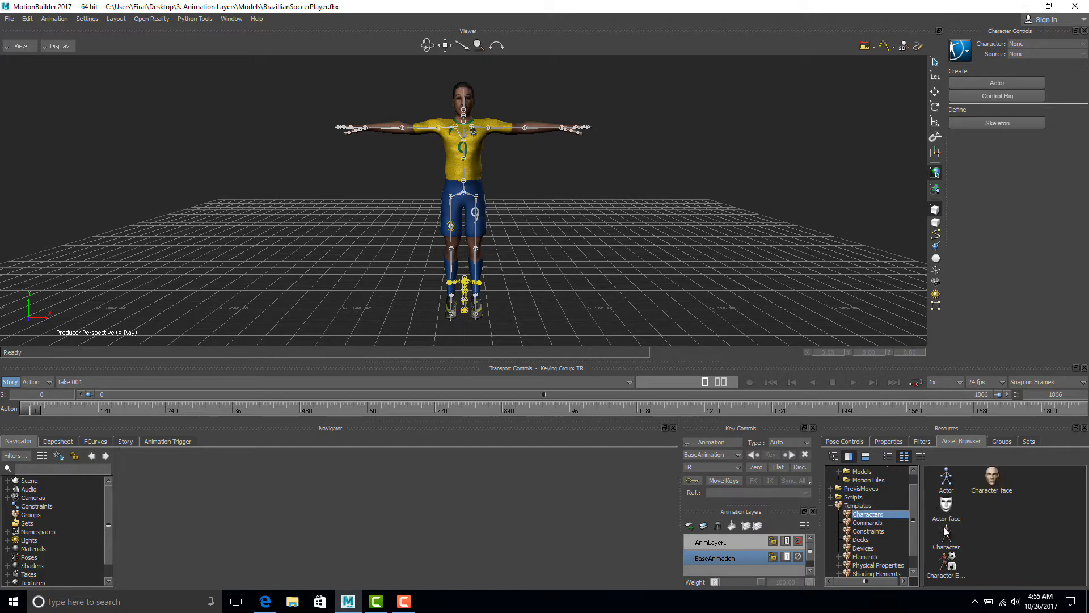
{"action": "left_click_drag", "start_coordinate": [947, 534], "coordinate": [466, 195]}
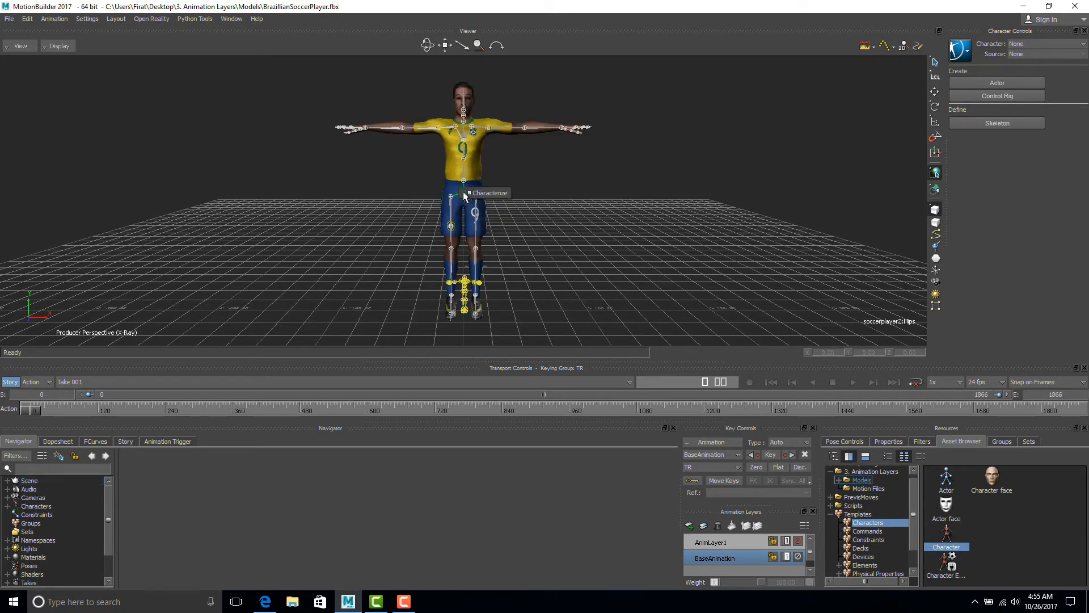
{"action": "left_click", "coordinate": [502, 332]}
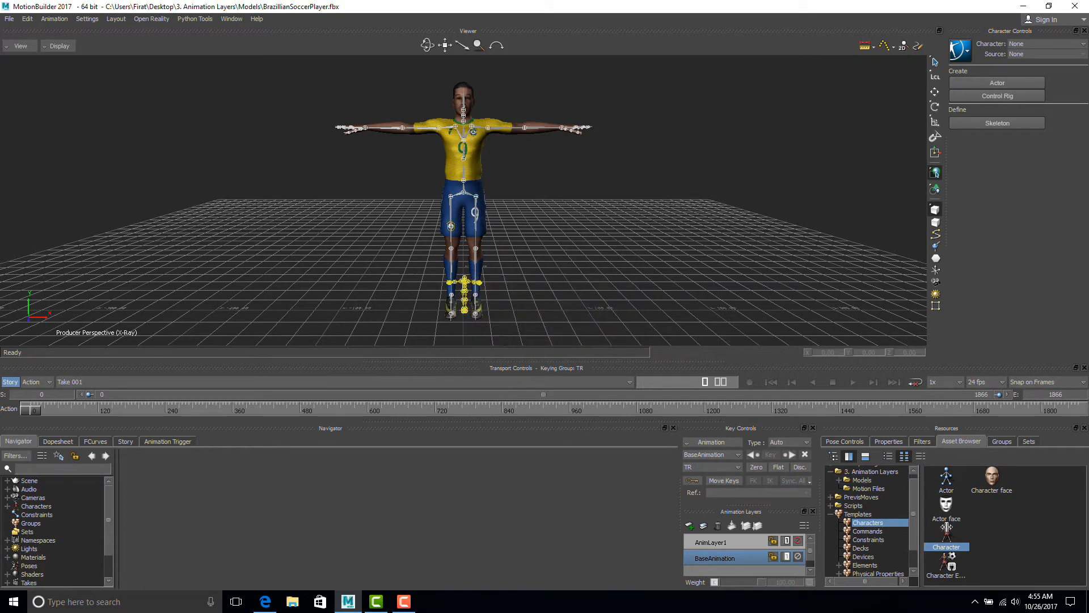
- Characterize the imported BVH skeleton with a second Character template
{"action": "left_click", "coordinate": [464, 299]}
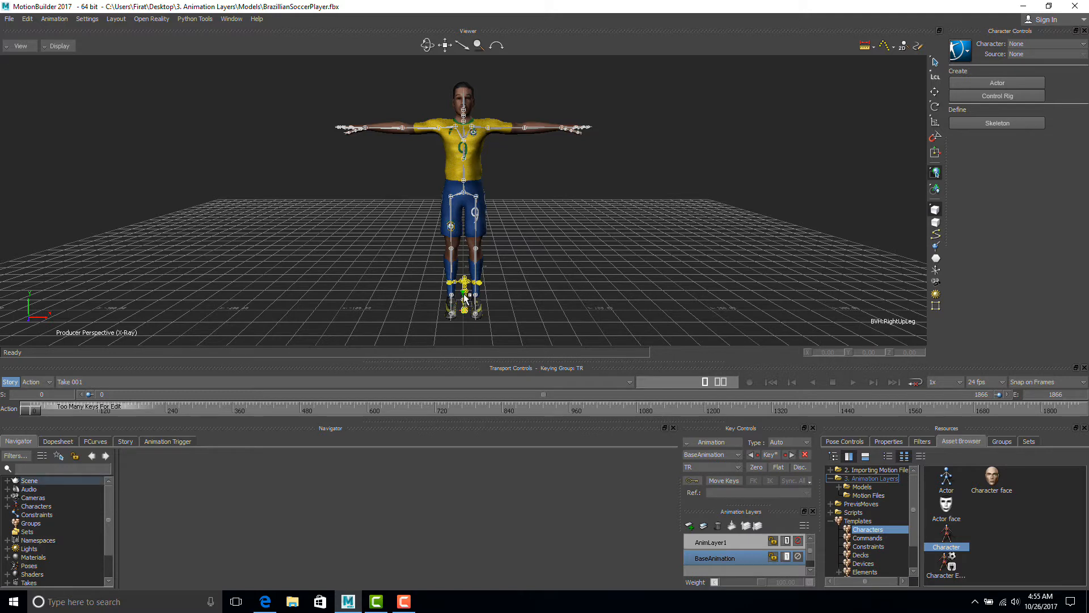
{"action": "left_click_drag", "start_coordinate": [464, 295], "coordinate": [462, 293]}
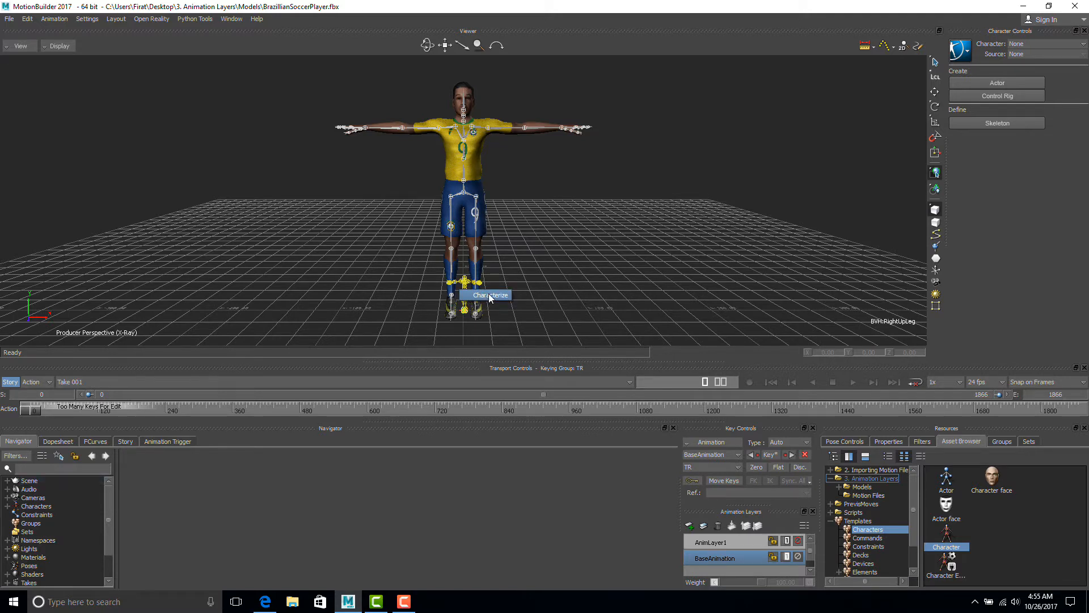
{"action": "left_click", "coordinate": [488, 294]}
{"action": "left_click", "coordinate": [492, 333]}
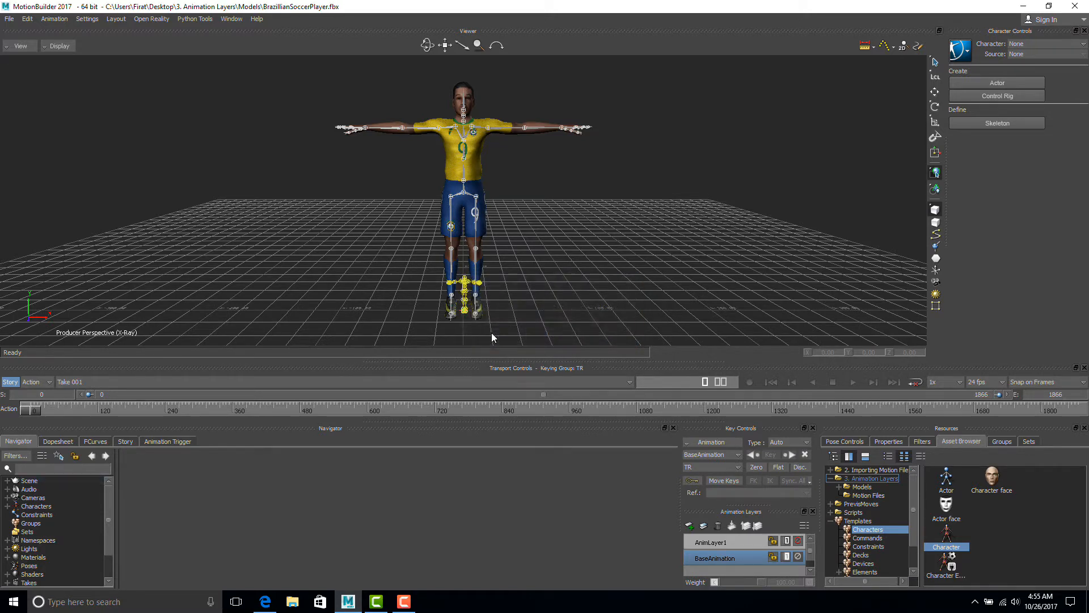
- Rename the first character, the one on the soccer player model, as SoccerPlayer
{"action": "left_click", "coordinate": [7, 506]}
{"action": "left_click", "coordinate": [39, 515]}
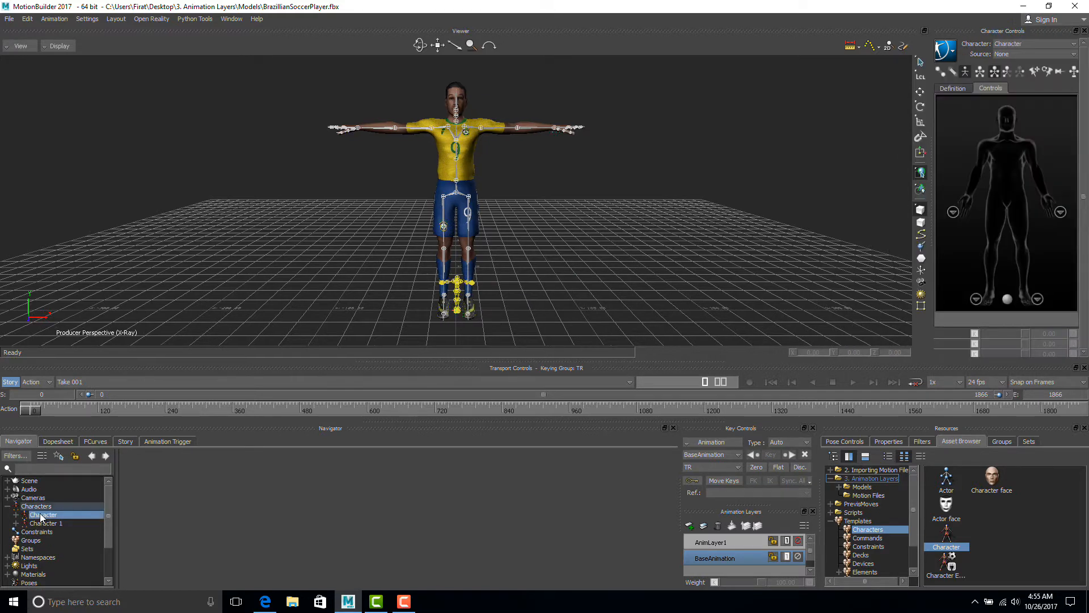
{"action": "right_click", "coordinate": [40, 514]}
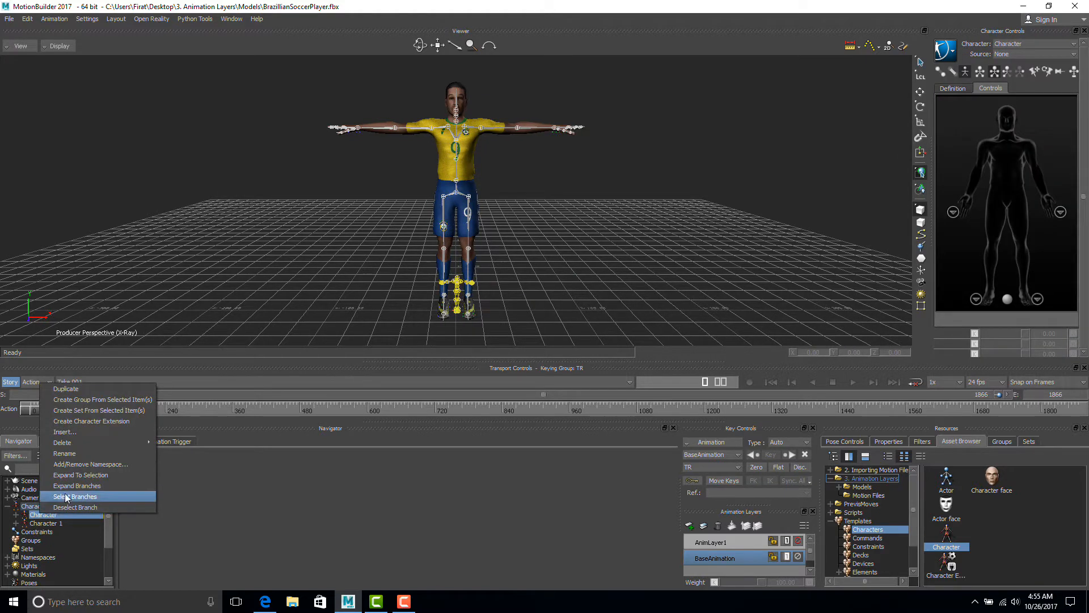
{"action": "left_click", "coordinate": [72, 455]}
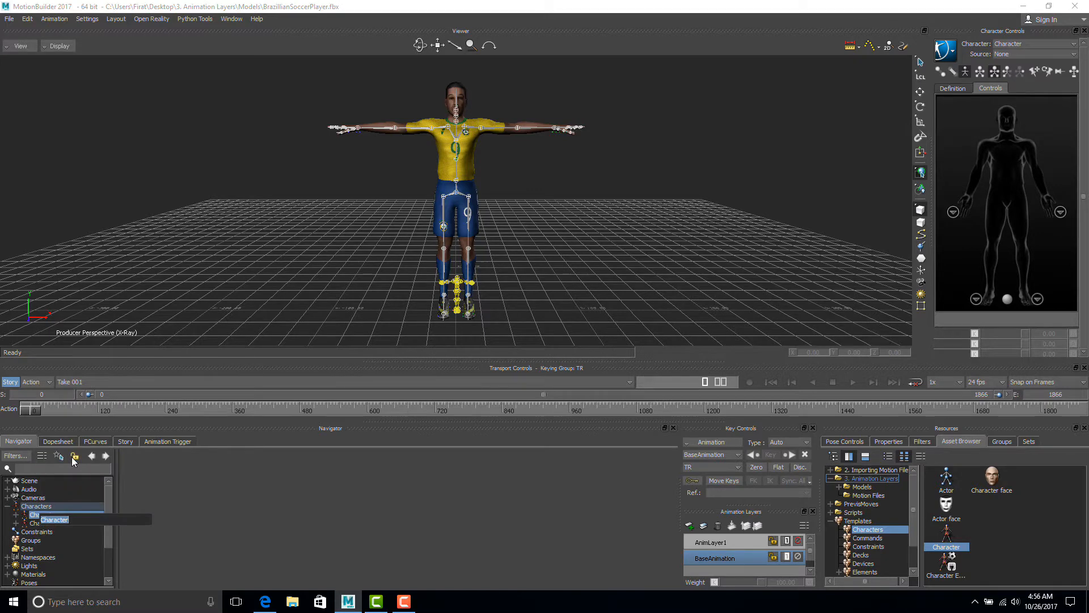
{"action": "type", "text": "SoccerPlay"}
{"action": "key", "text": "Return"}
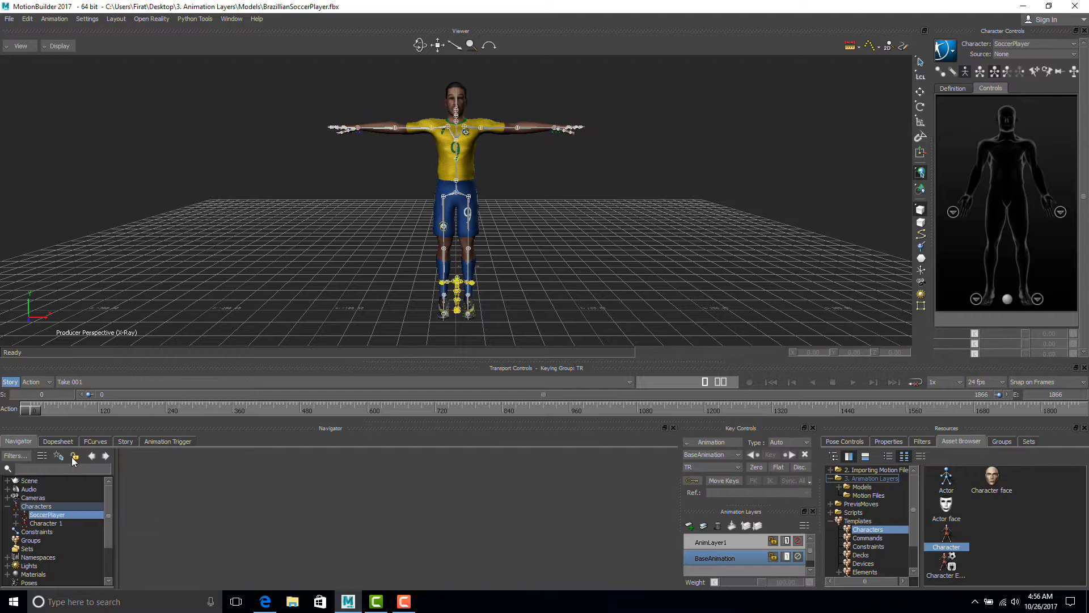
- Rename the second character, Character 1, as BVHboxing
{"action": "left_click", "coordinate": [61, 523]}
{"action": "right_click", "coordinate": [60, 522]}
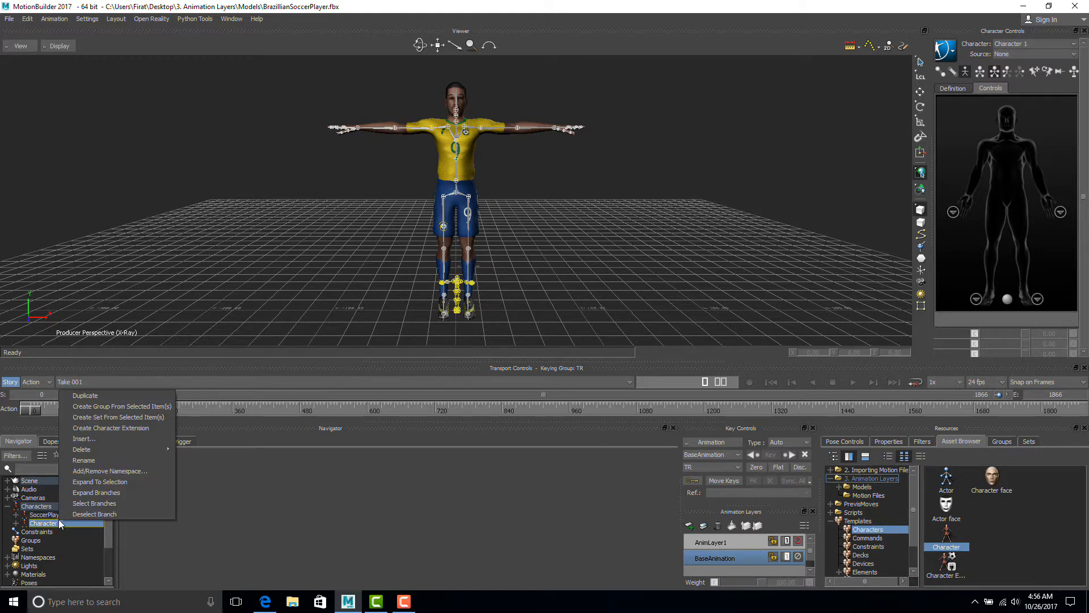
{"action": "left_click", "coordinate": [83, 459]}
{"action": "type", "text": "BV"}
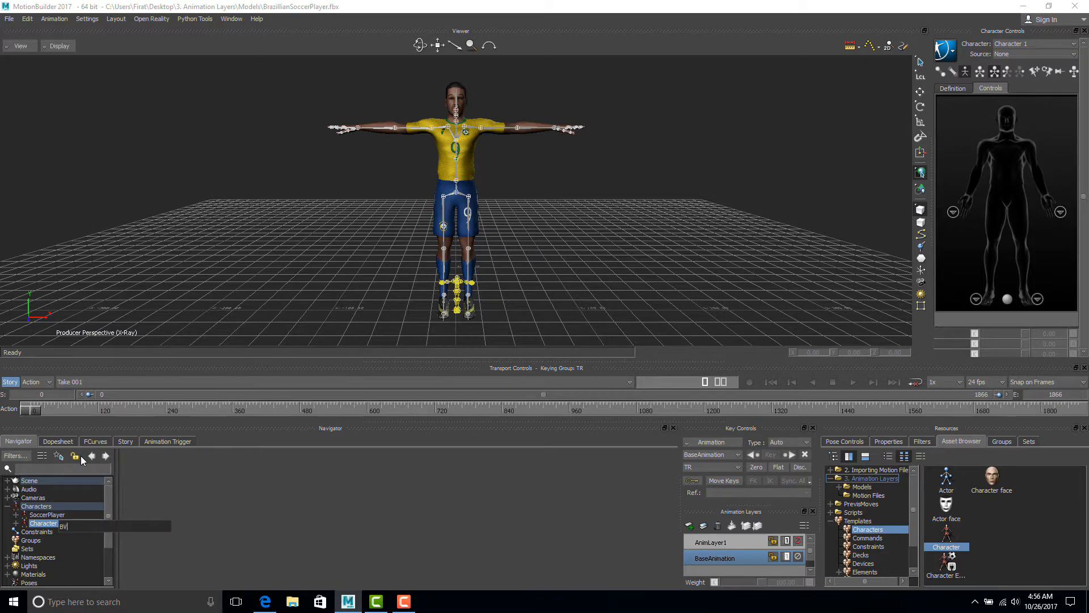
{"action": "type", "text": "Hboxing"}
{"action": "key", "text": "Return"}
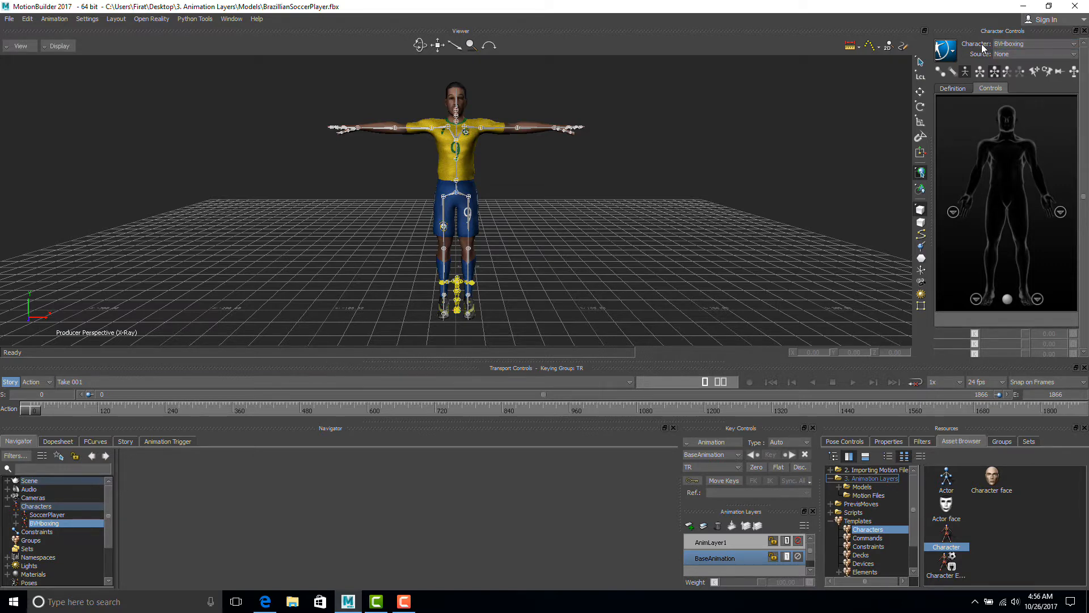
- Make SoccerPlayer the current character with BVHboxing as its source, and play back the motion to check it
{"action": "left_click", "coordinate": [1016, 45]}
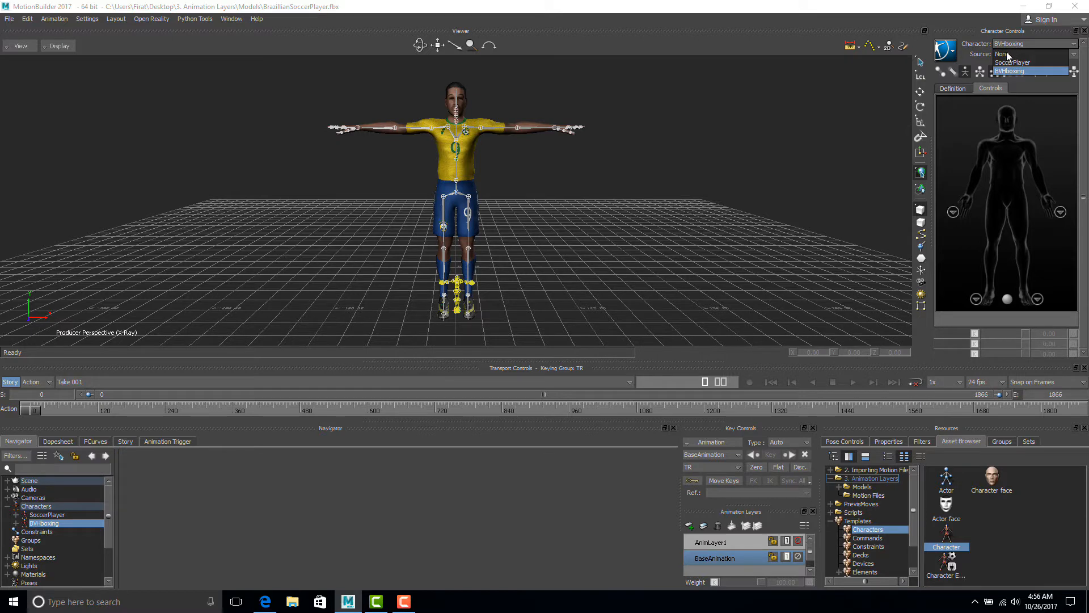
{"action": "left_click", "coordinate": [1005, 64]}
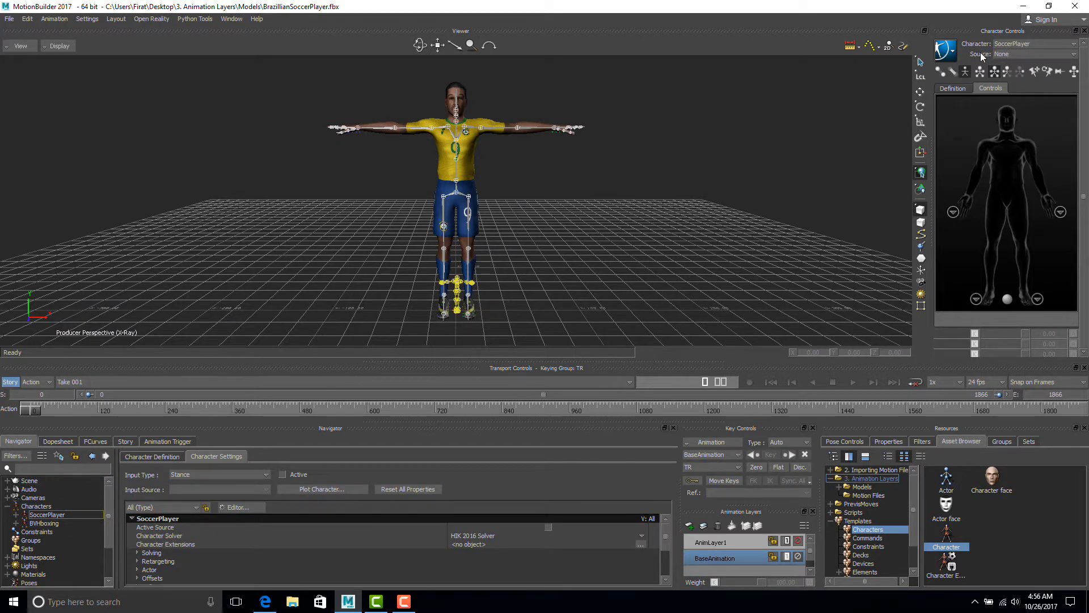
{"action": "left_click", "coordinate": [1004, 54]}
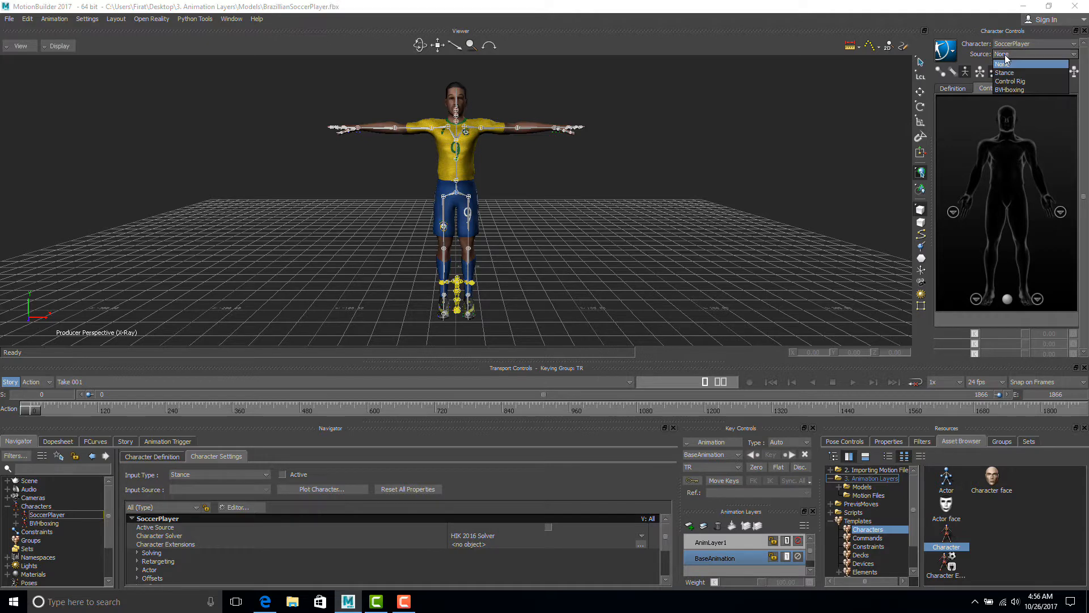
{"action": "left_click", "coordinate": [1003, 89]}
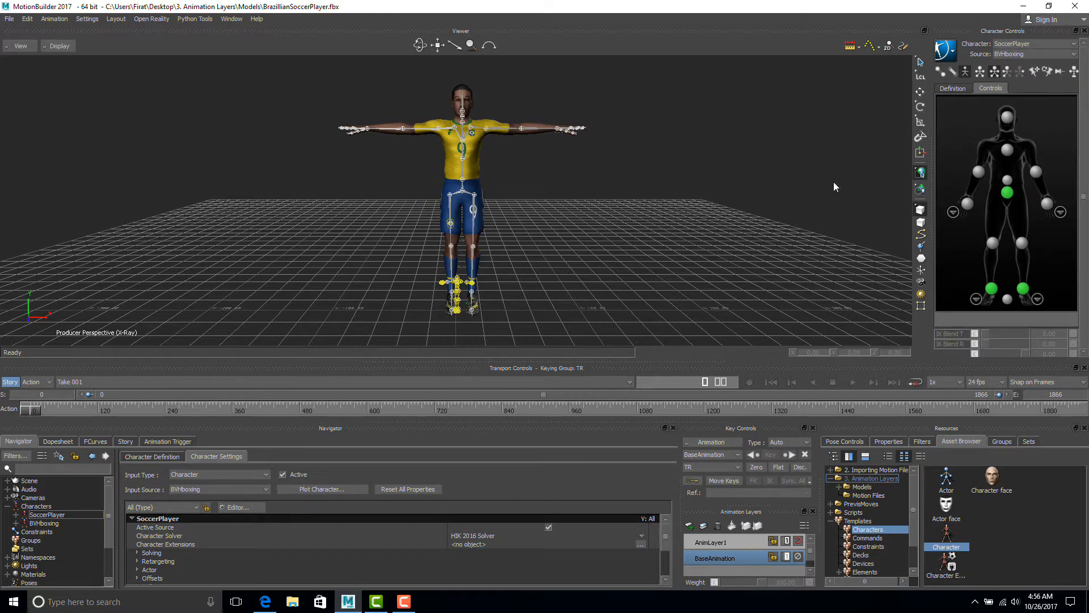
{"action": "left_click", "coordinate": [853, 383]}
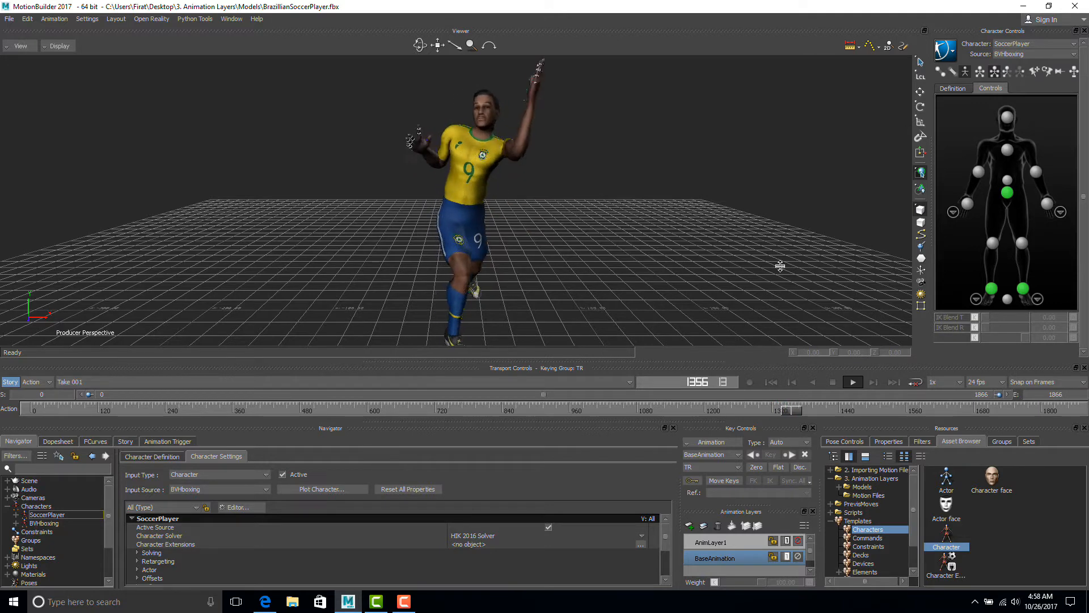
{"action": "left_click", "coordinate": [827, 379]}
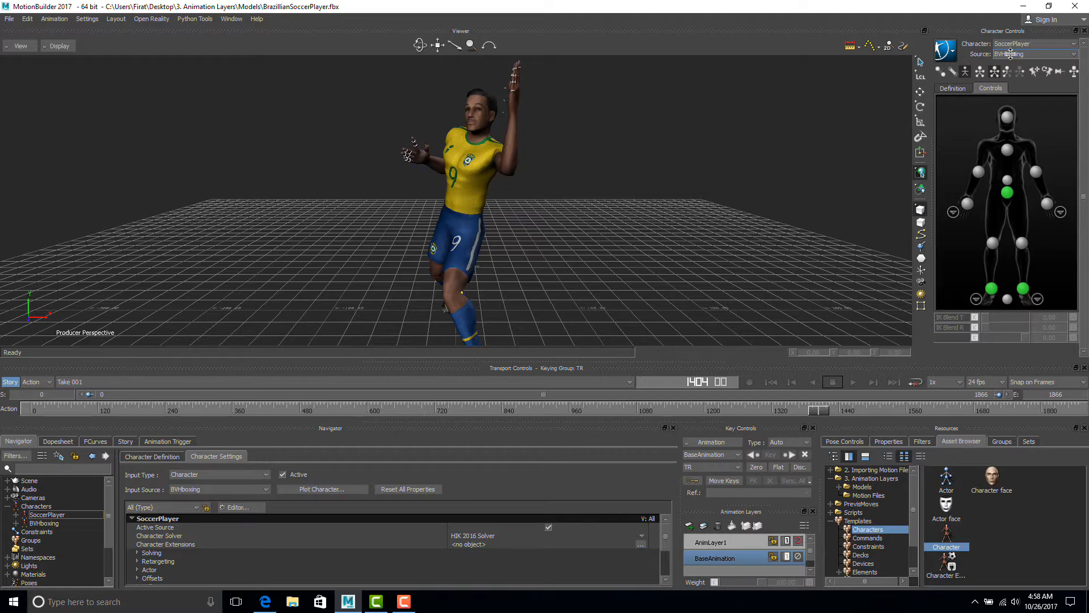
- Bake the boxing motion of the SoccerPlayer character to an FK/IK control rig
{"action": "left_click", "coordinate": [942, 47]}
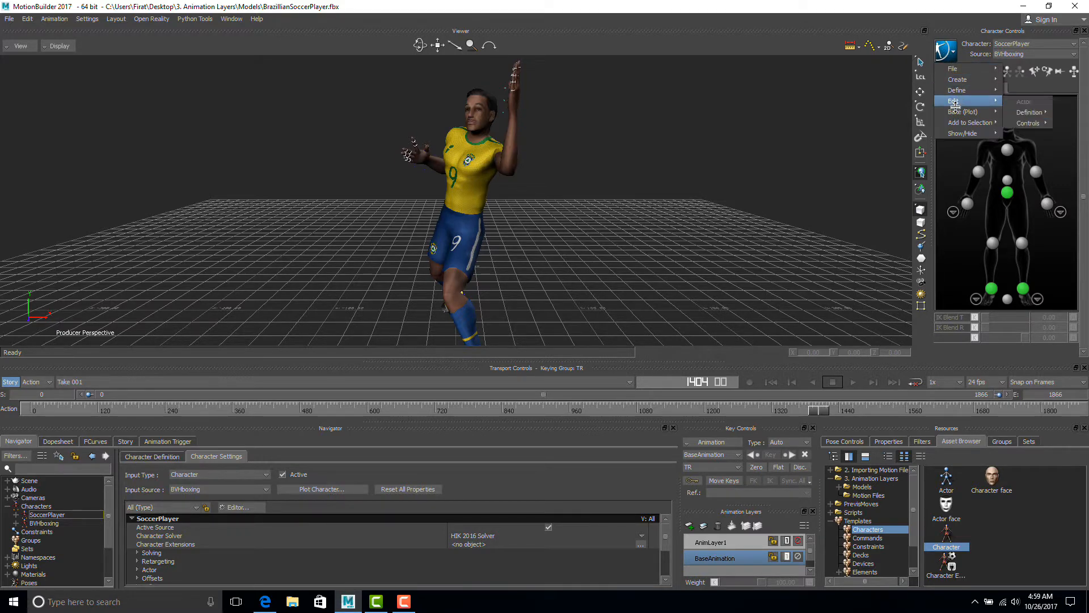
{"action": "mouse_move", "coordinate": [962, 112]}
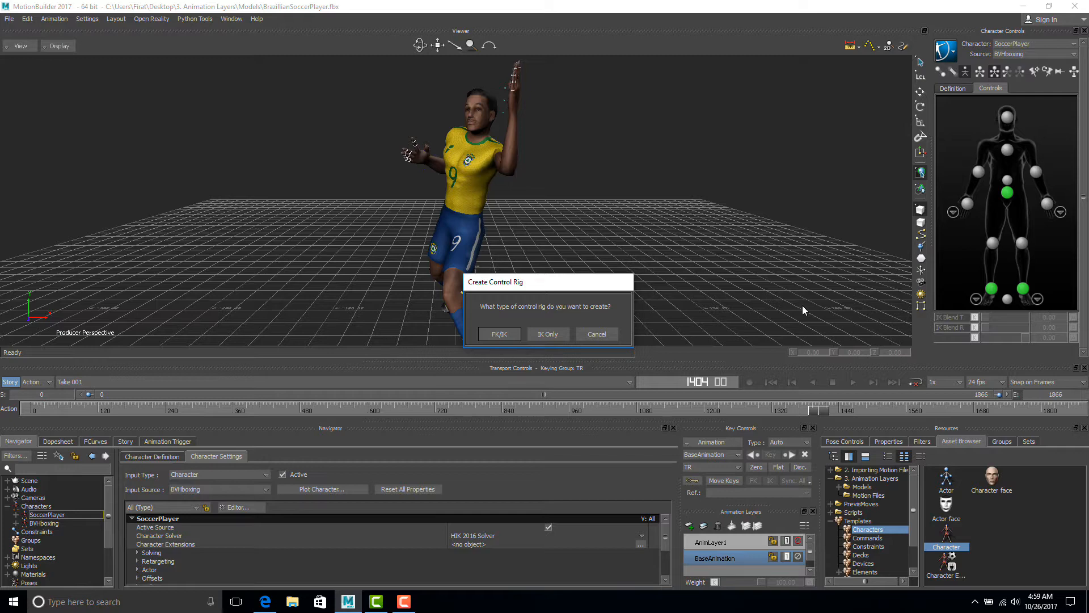
{"action": "key", "text": "Return"}
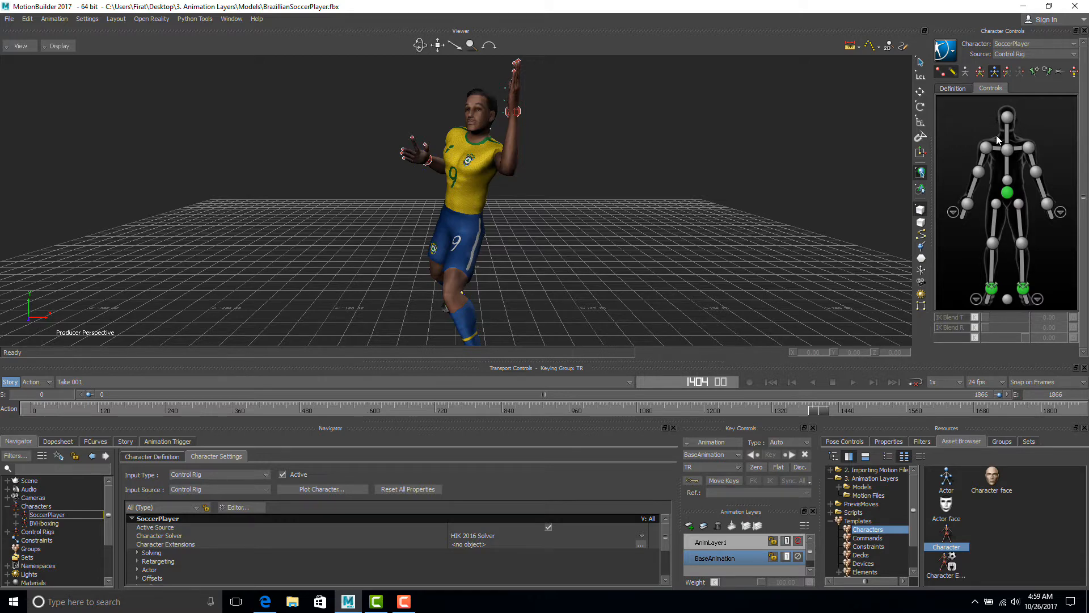
- Delete the whole BVH:reference skeleton hierarchy from the scene schematic, together with its BVHboxing character, and return to the perspective view
{"action": "key", "text": "ctrl+w"}
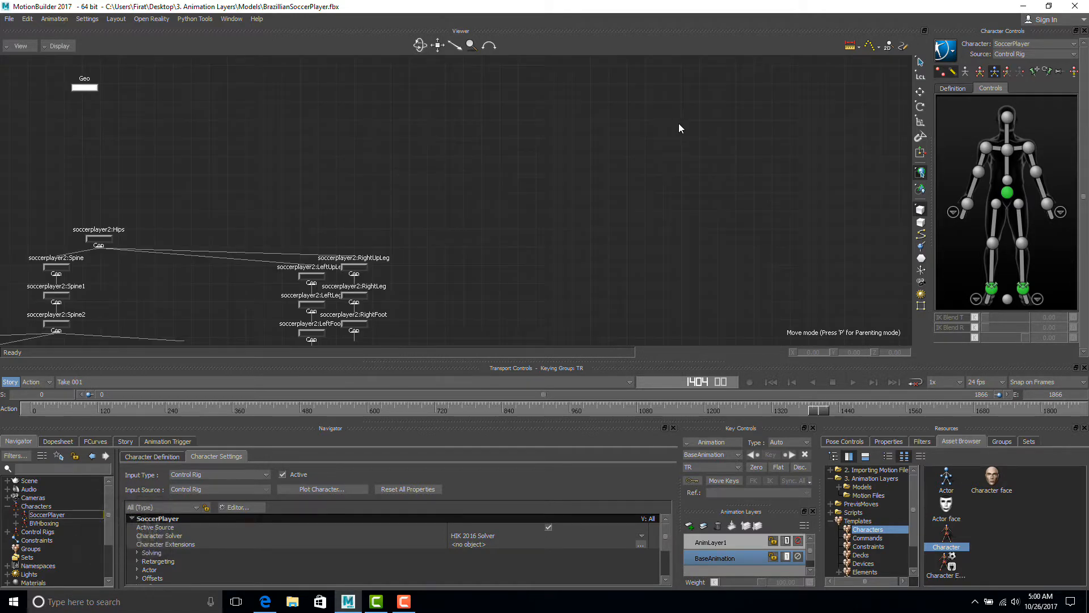
{"action": "key", "text": "a"}
{"action": "scroll", "coordinate": [606, 136], "scroll_direction": "down", "scroll_amount": 1}
{"action": "left_click_drag", "start_coordinate": [625, 185], "coordinate": [628, 88], "text": "shift"}
{"action": "left_click_drag", "start_coordinate": [604, 294], "coordinate": [618, 178], "text": "shift"}
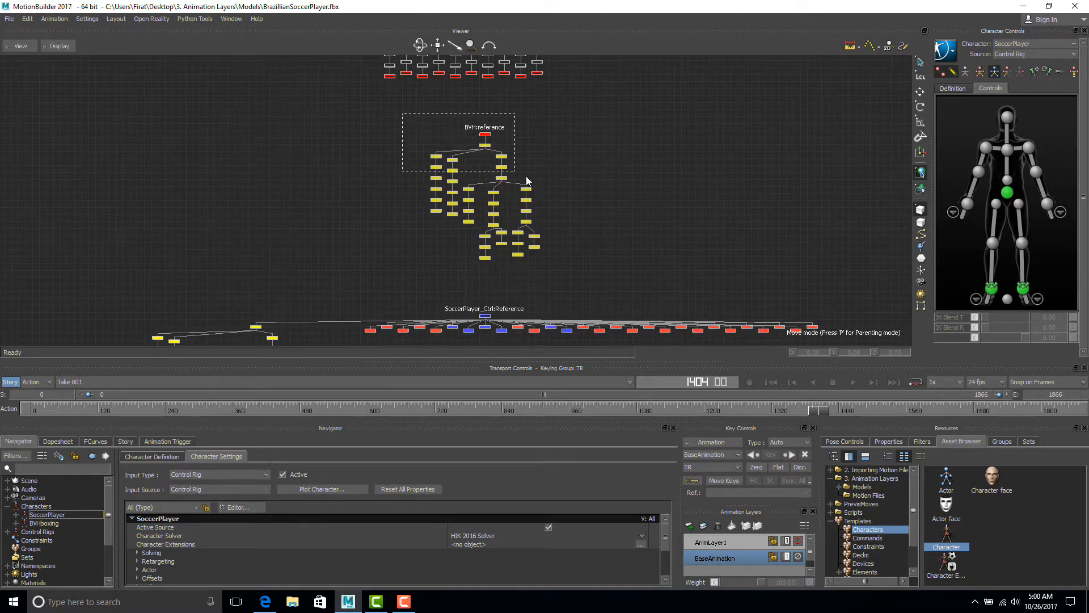
{"action": "left_click_drag", "start_coordinate": [527, 177], "coordinate": [557, 265]}
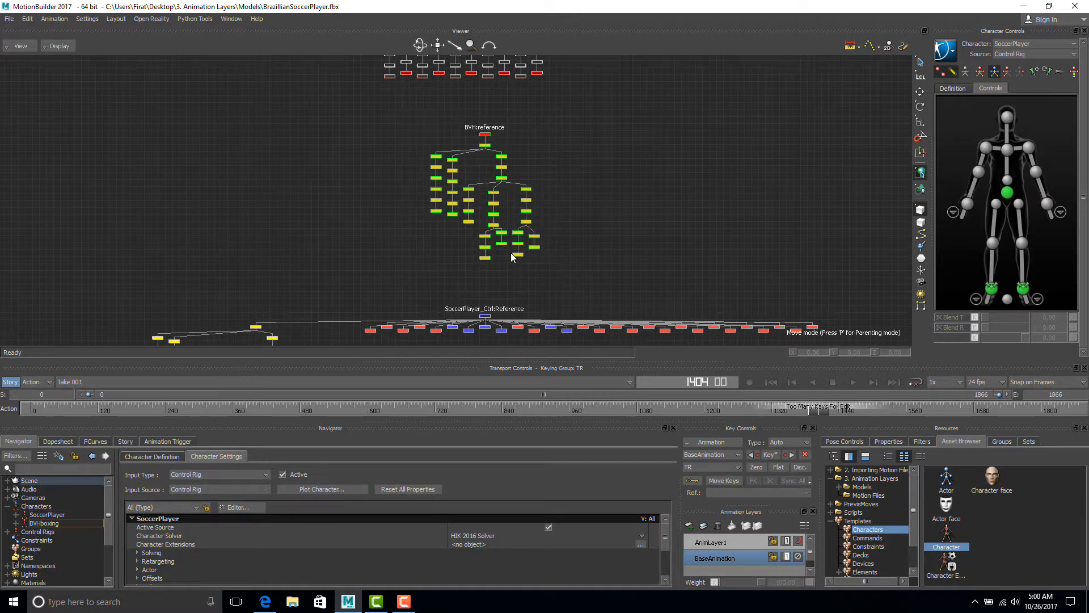
{"action": "right_click", "coordinate": [512, 256]}
{"action": "mouse_move", "coordinate": [565, 336]}
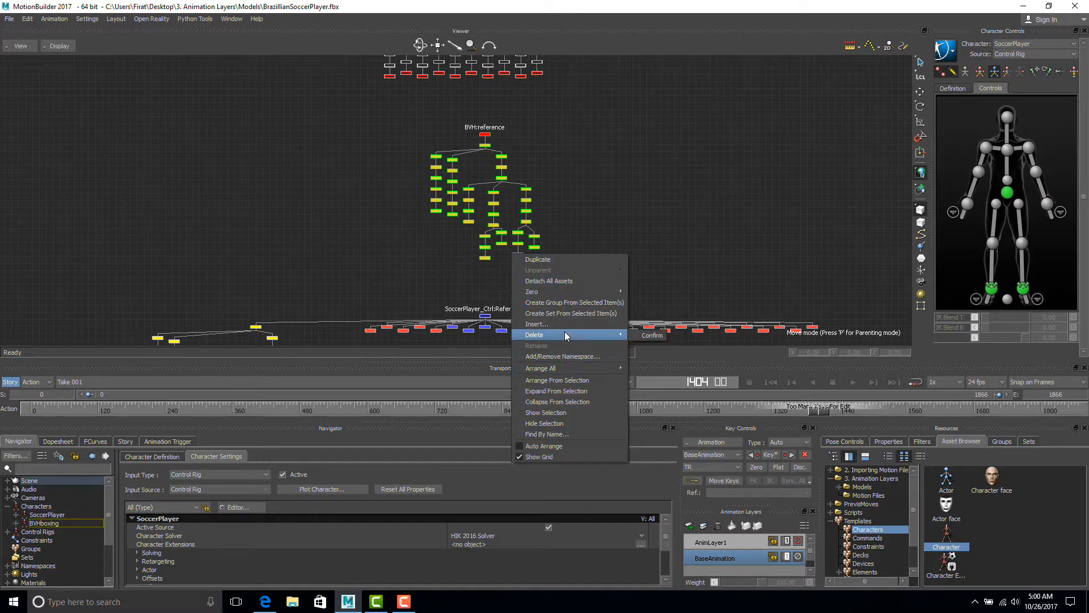
{"action": "left_click", "coordinate": [652, 335]}
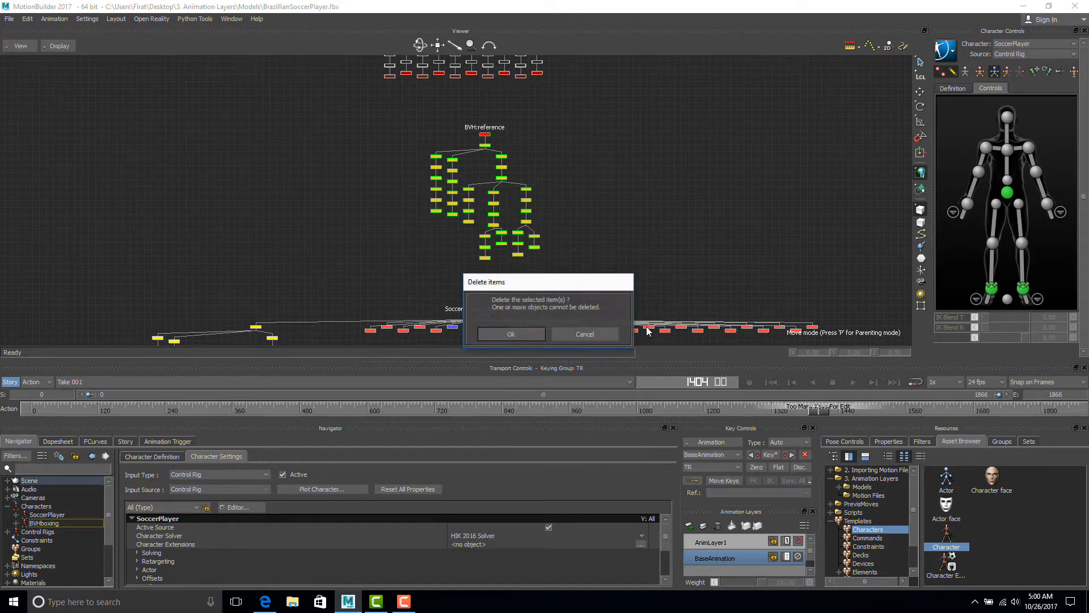
{"action": "left_click", "coordinate": [535, 332]}
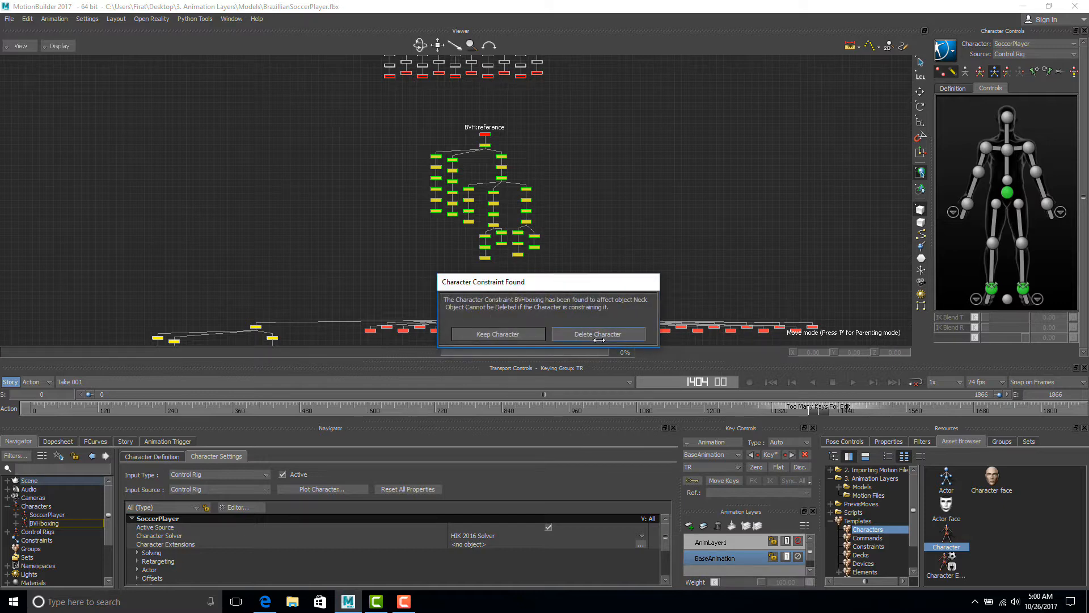
{"action": "left_click", "coordinate": [565, 334]}
{"action": "left_click", "coordinate": [565, 332]}
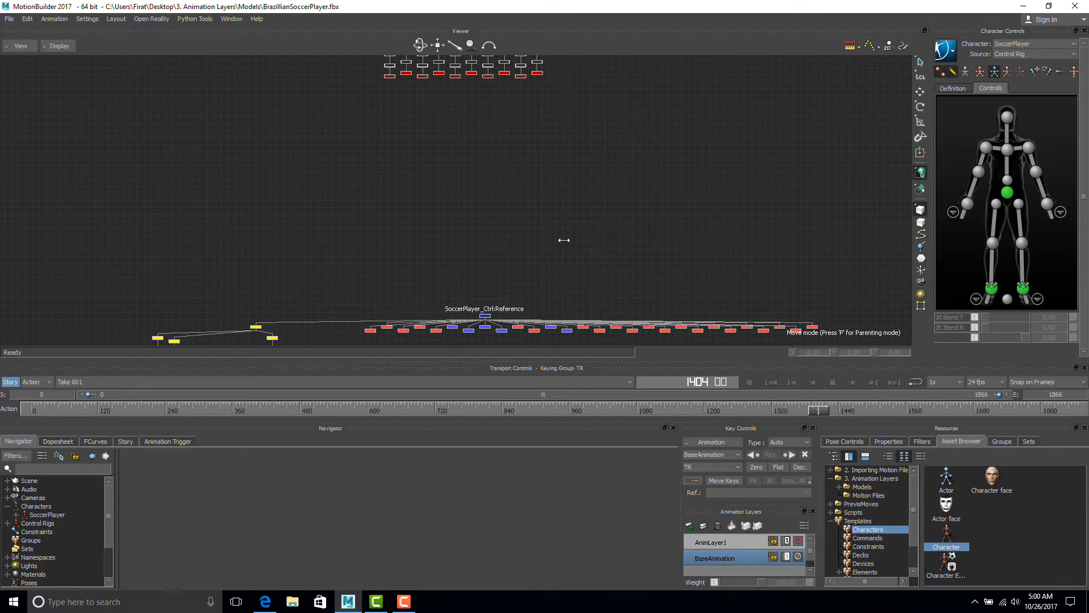
{"action": "key", "text": "ctrl+e"}
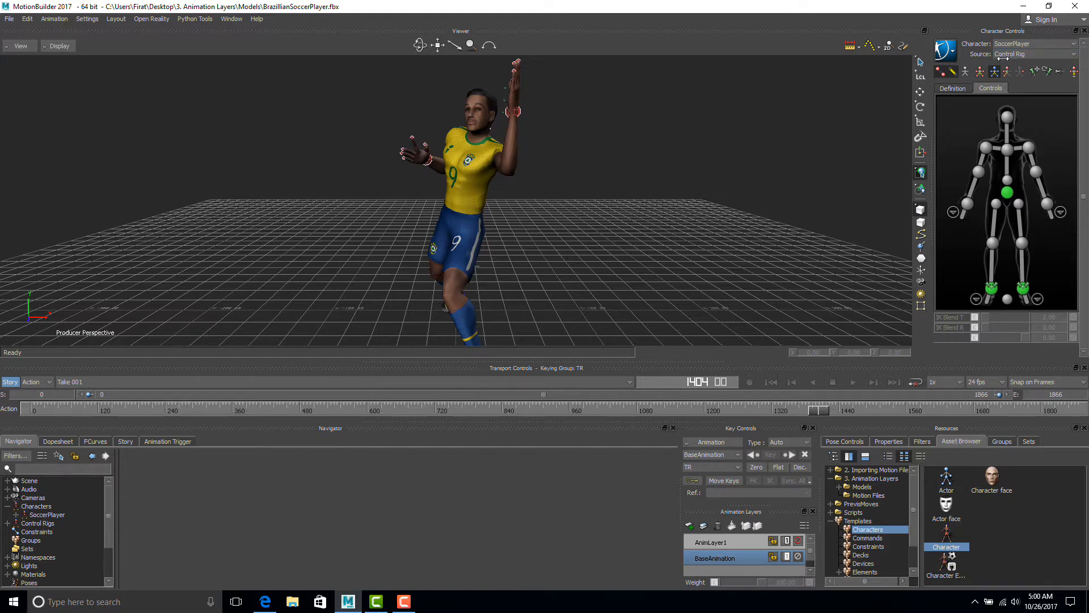
- Play back the baked boxing motion on the soccer player and set the timeline to frame 0
{"action": "left_click", "coordinate": [852, 382]}
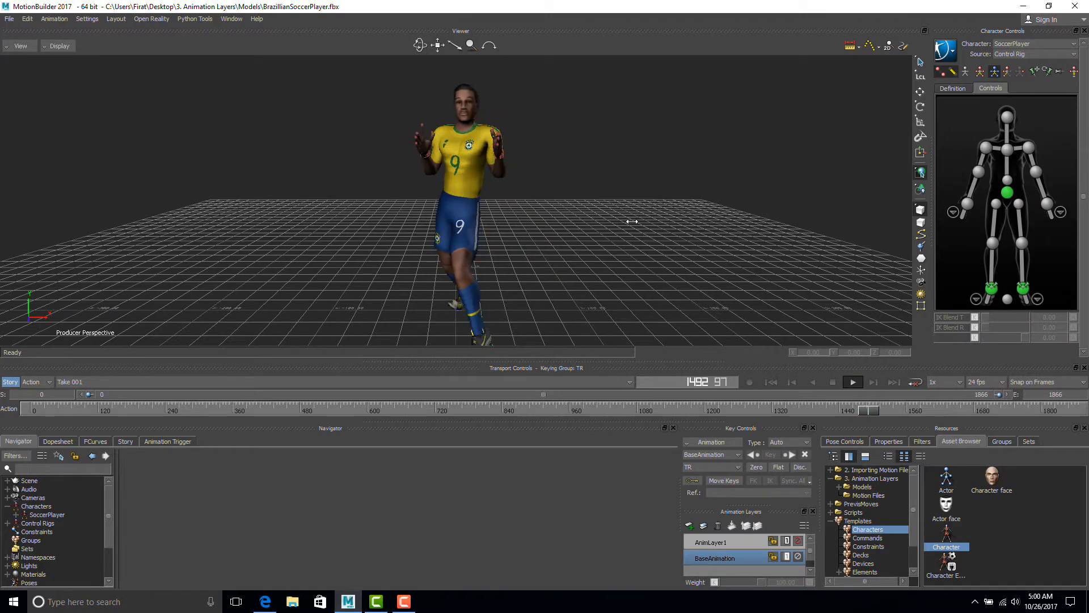
{"action": "left_click", "coordinate": [833, 382]}
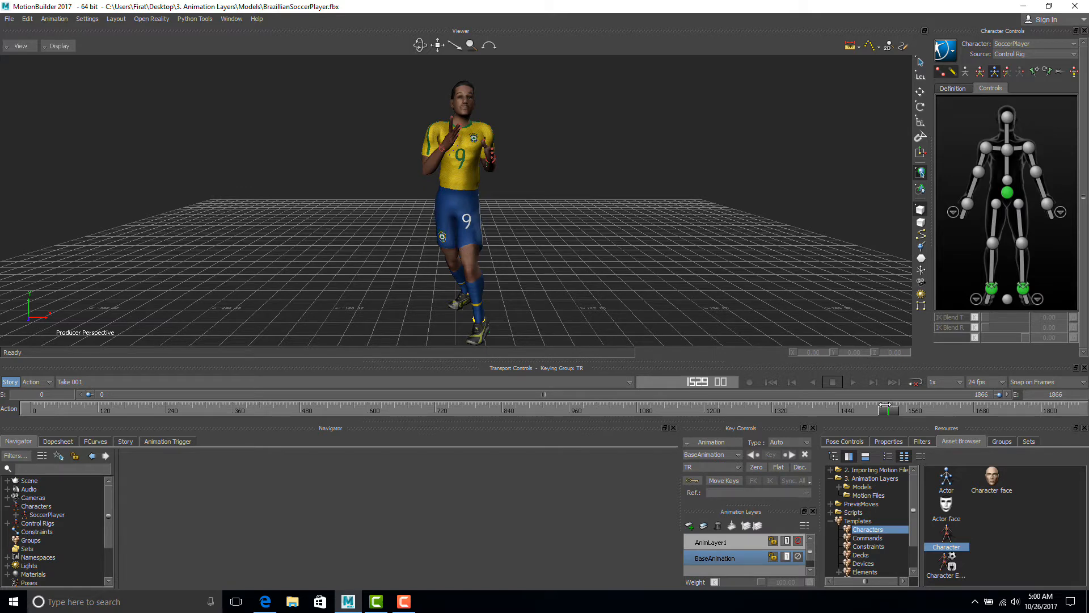
{"action": "left_click", "coordinate": [724, 408]}
{"action": "left_click_drag", "start_coordinate": [720, 392], "coordinate": [518, 375]}
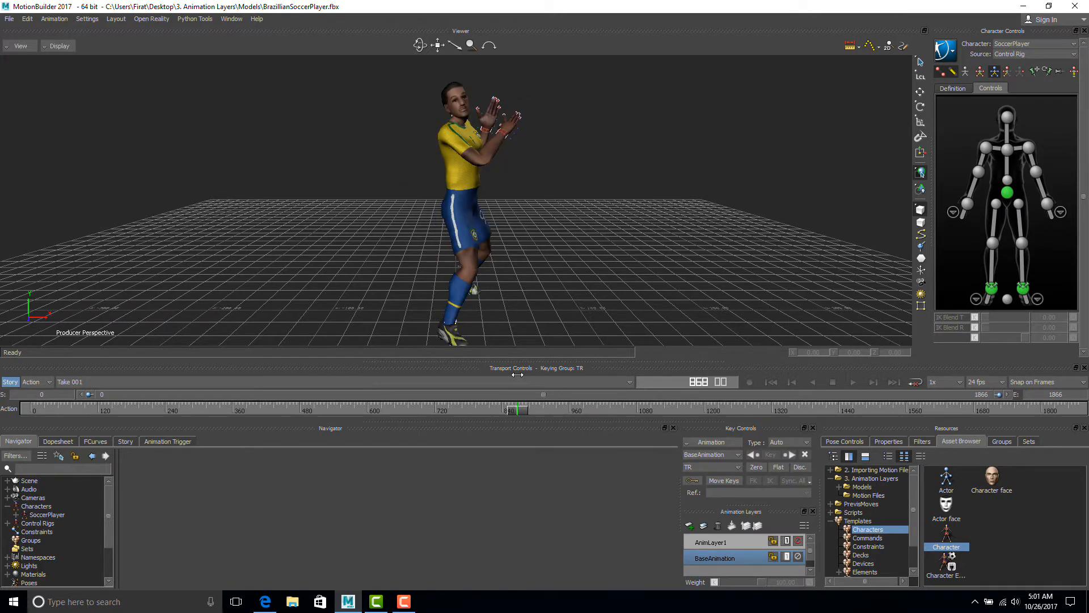
{"action": "left_click_drag", "start_coordinate": [517, 374], "coordinate": [25, 384]}
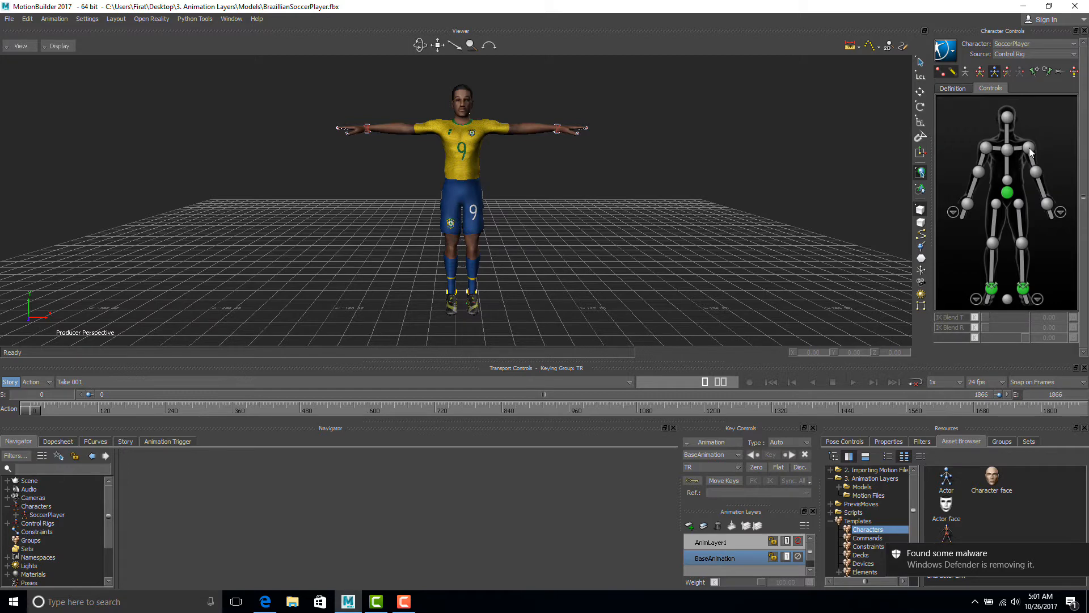
- Make AnimLayer1 the active animation layer and rename it LeftHand
{"action": "left_click_drag", "start_coordinate": [1044, 138], "coordinate": [1015, 150]}
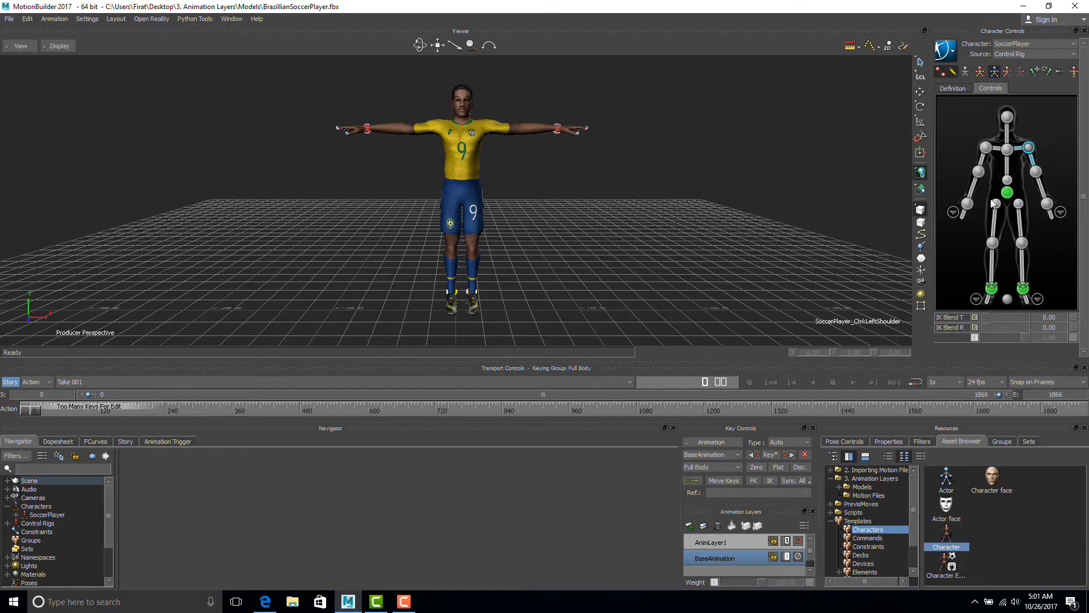
{"action": "left_click", "coordinate": [731, 558]}
{"action": "left_click", "coordinate": [708, 544]}
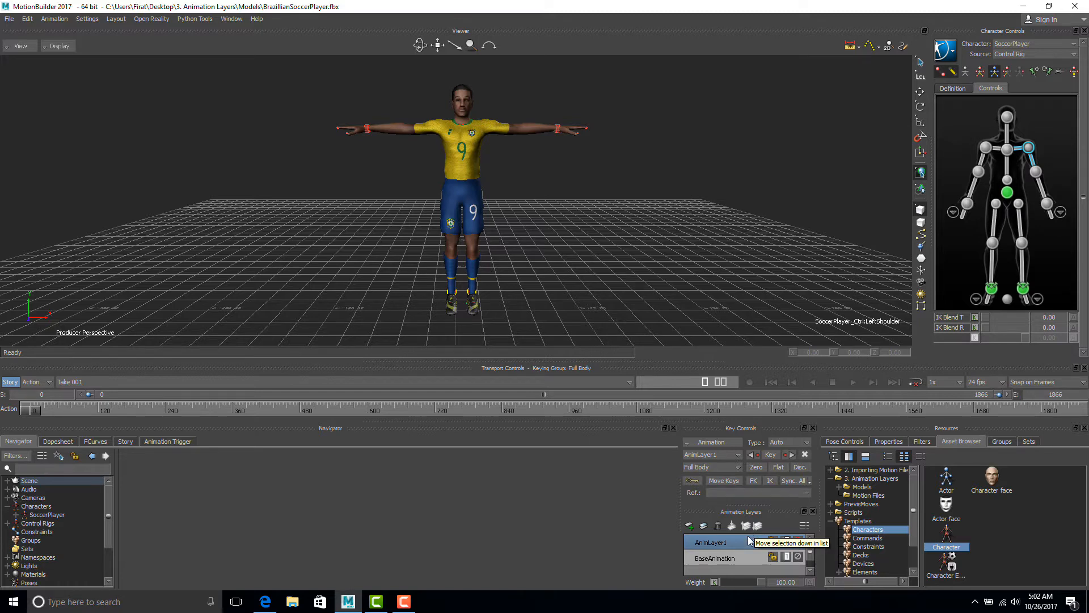
{"action": "right_click", "coordinate": [707, 545]}
{"action": "mouse_move", "coordinate": [706, 536]}
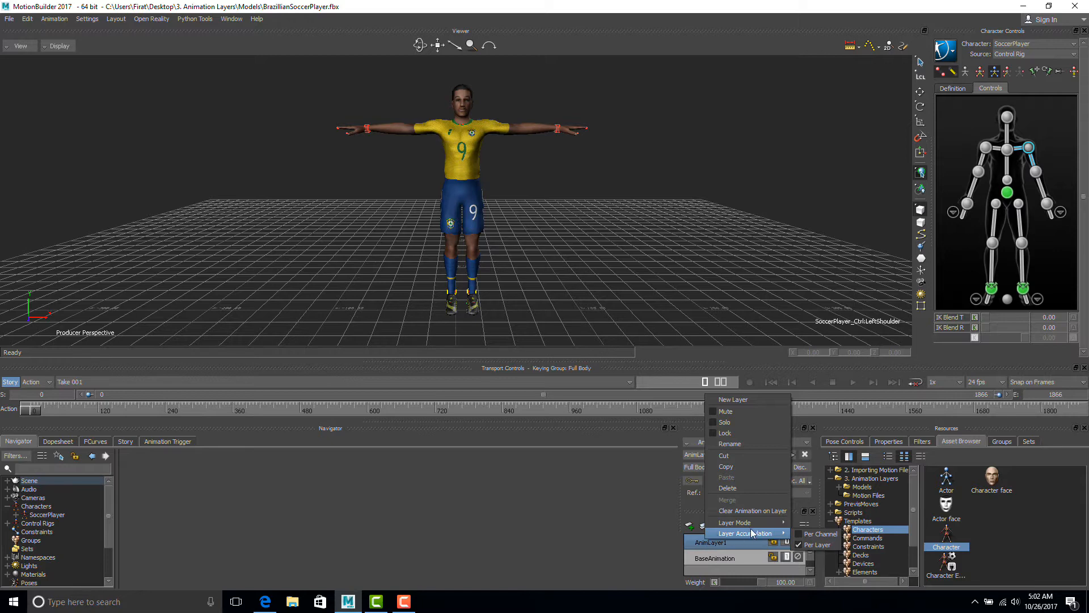
{"action": "left_click", "coordinate": [746, 444]}
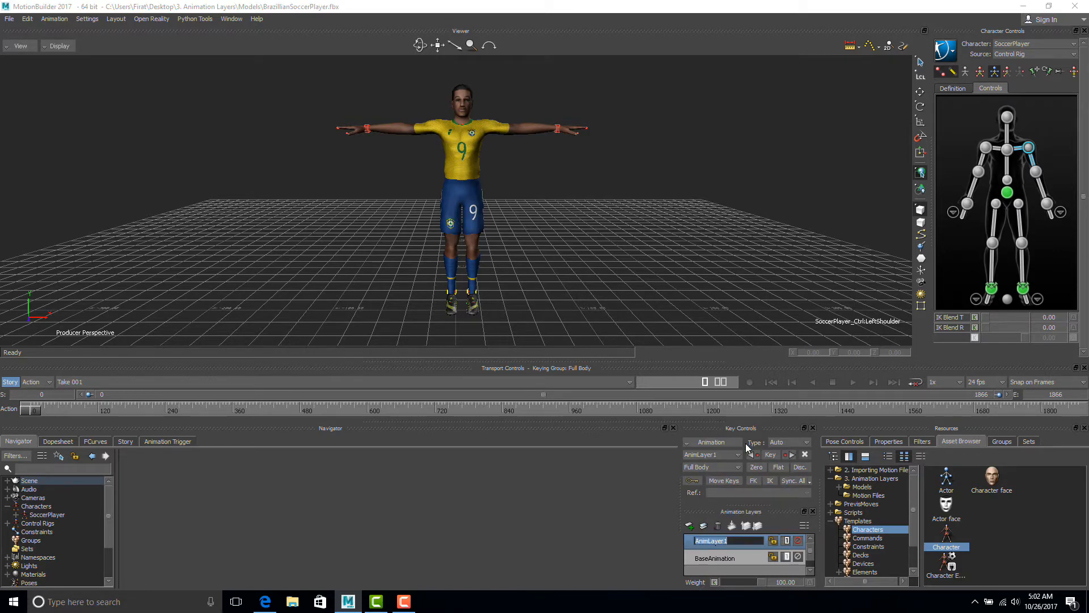
{"action": "type", "text": "LeftHand"}
{"action": "key", "text": "Return"}
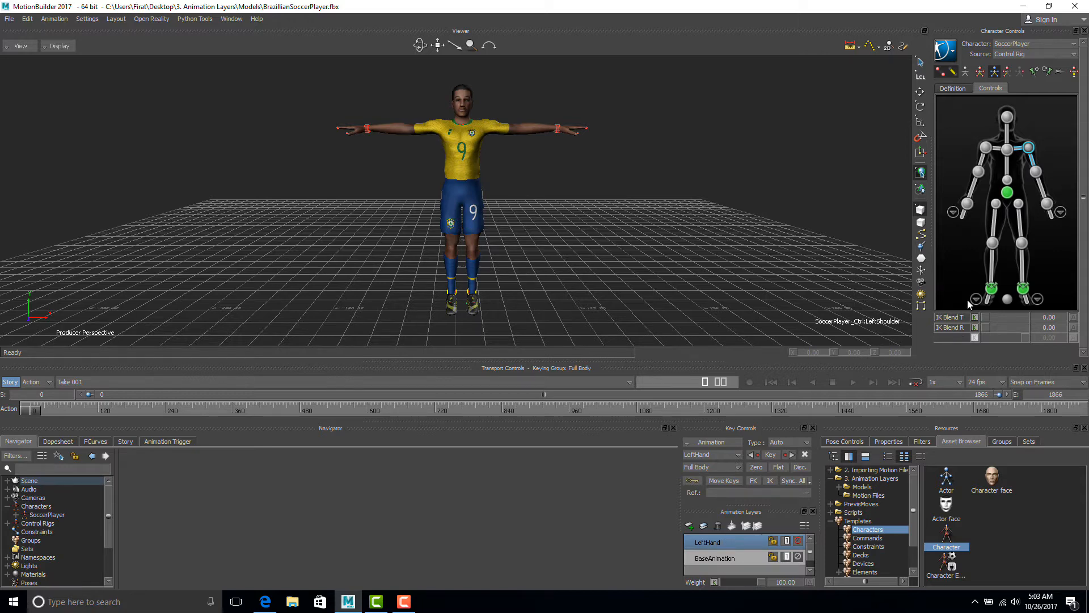
- Curl the four fingers of the left hand into a fist, using Selection keying mode and rotation in the Additive reference mode
{"action": "left_click", "coordinate": [1061, 213]}
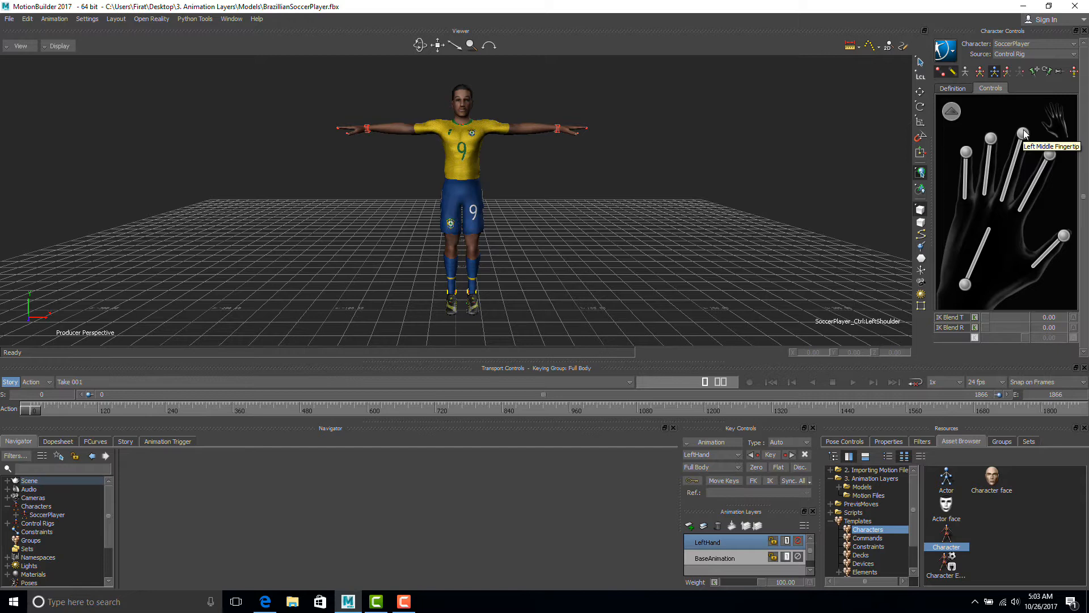
{"action": "left_click", "coordinate": [1020, 72]}
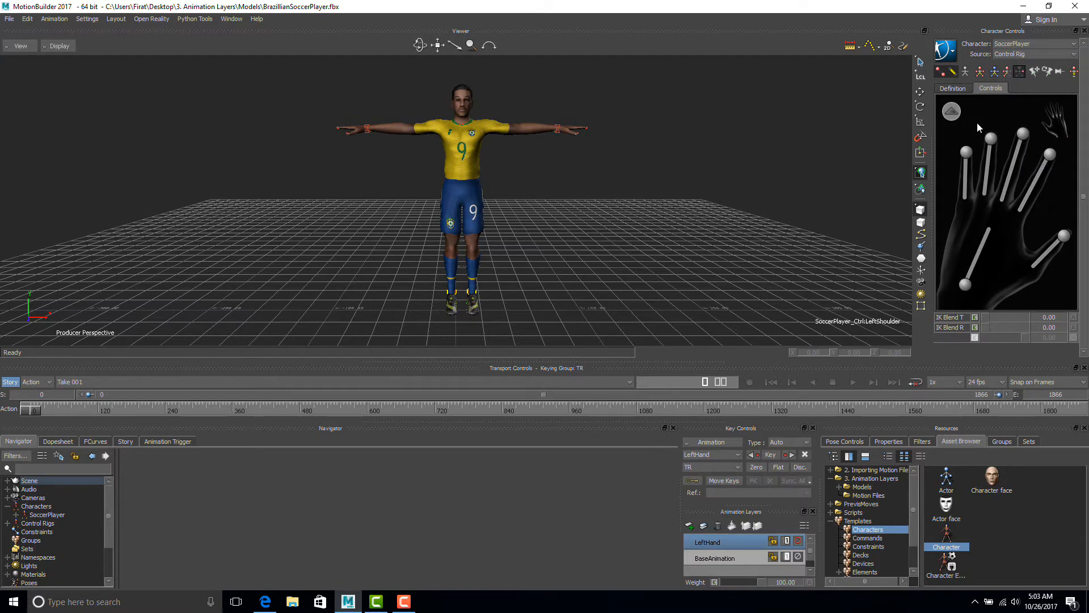
{"action": "left_click", "coordinate": [921, 106]}
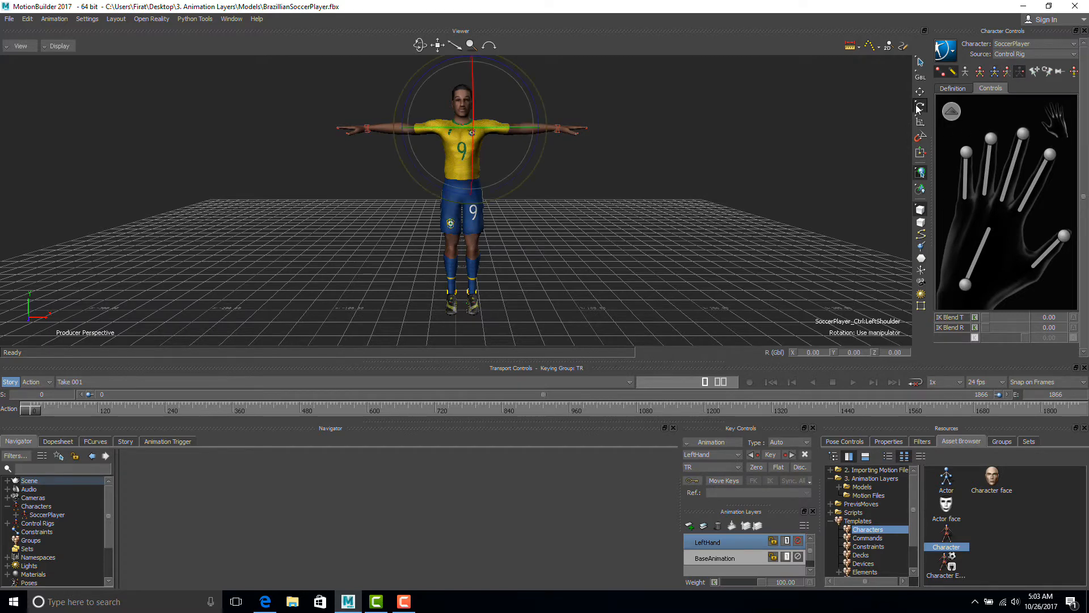
{"action": "left_click", "coordinate": [921, 77]}
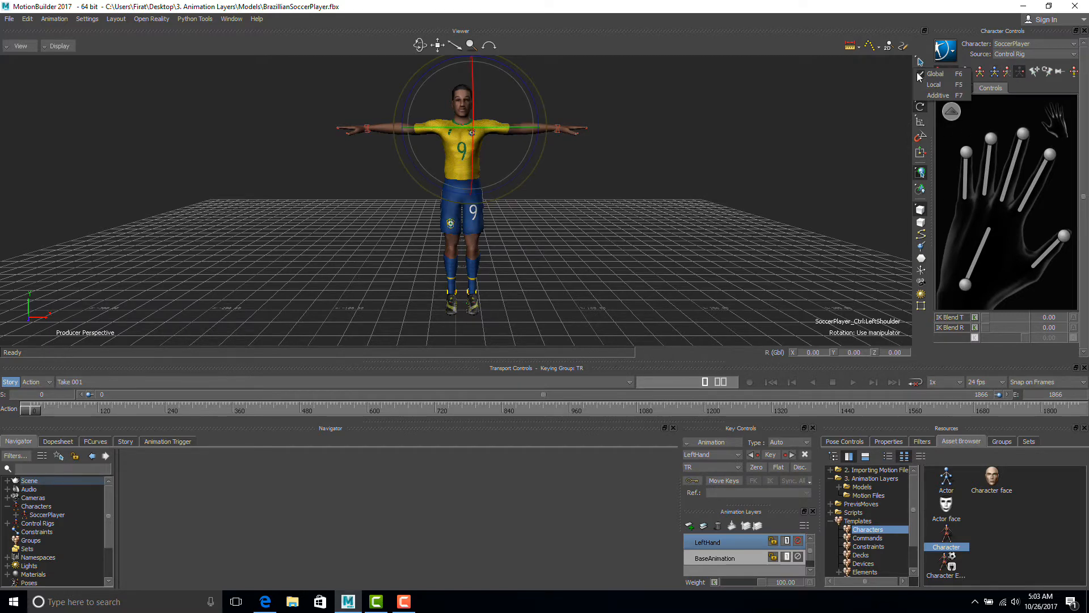
{"action": "left_click", "coordinate": [929, 94]}
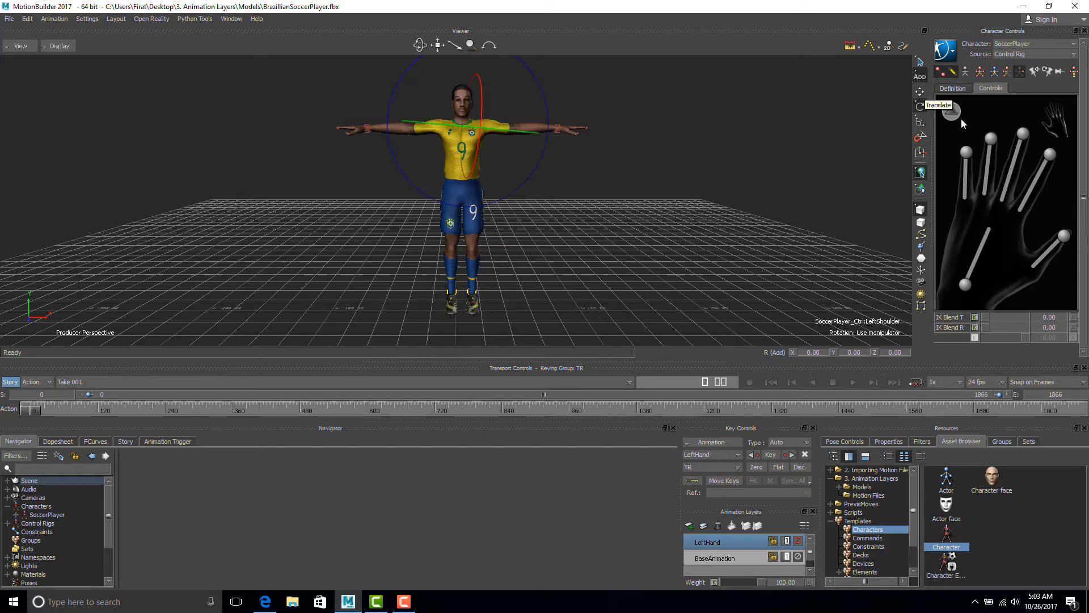
{"action": "left_click_drag", "start_coordinate": [1040, 185], "coordinate": [956, 125]}
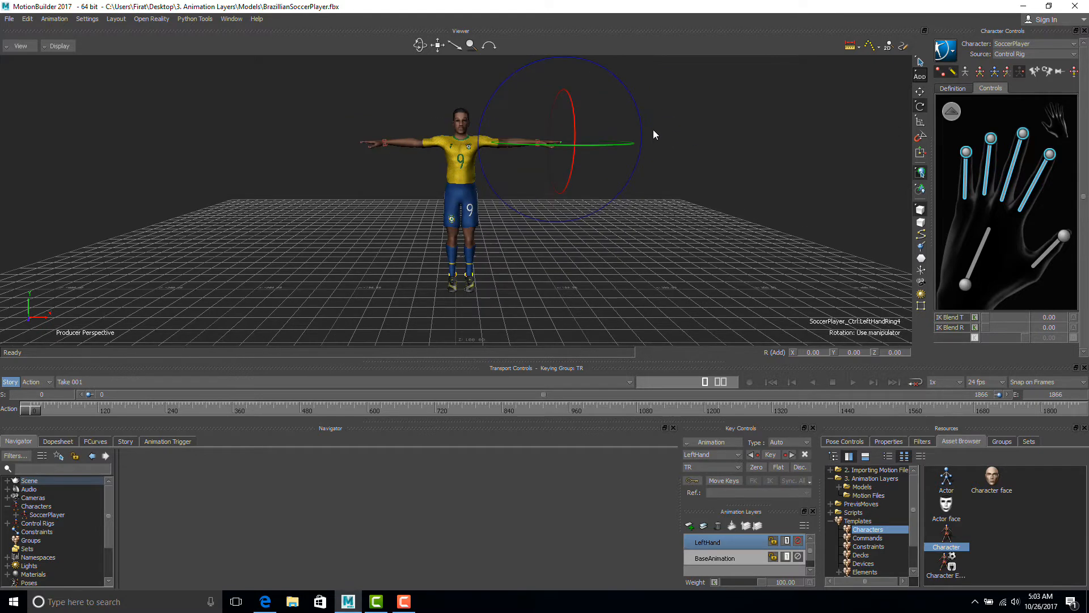
{"action": "scroll", "coordinate": [624, 142], "scroll_direction": "up", "scroll_amount": 5}
{"action": "left_click_drag", "start_coordinate": [624, 133], "coordinate": [603, 80]}
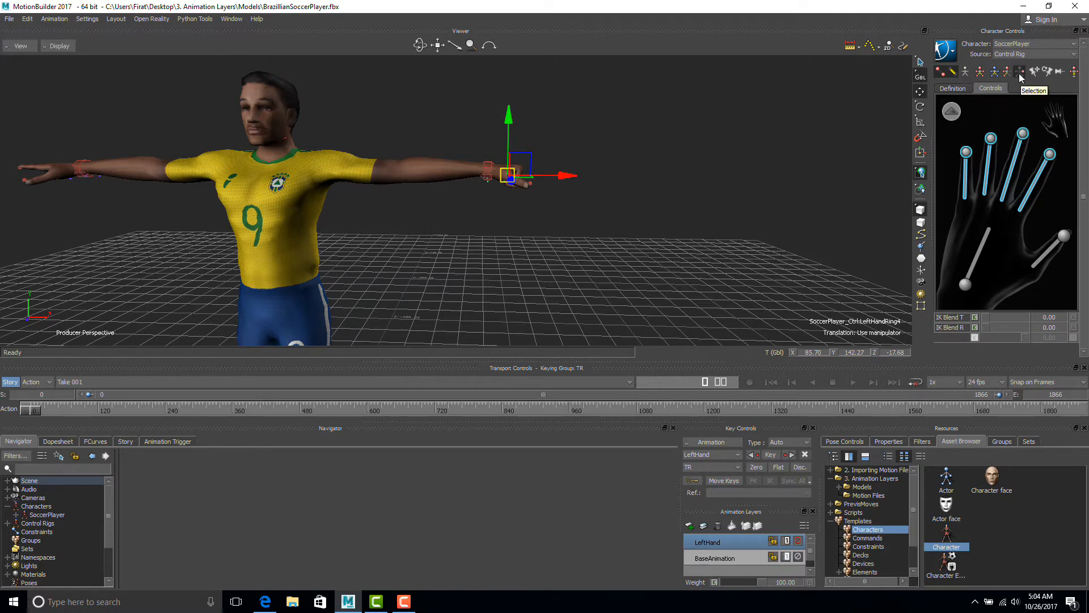
- In Full Body keying mode, move the left thumb effector in against the curled fingers, to about 88.5, 138.7, -14.2
{"action": "left_click", "coordinate": [980, 75]}
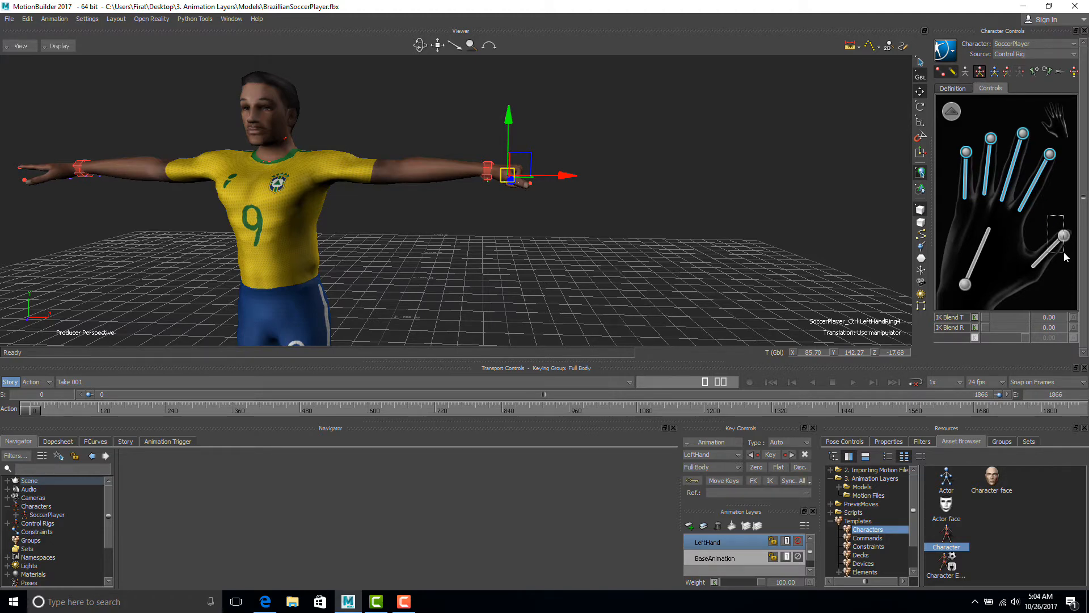
{"action": "left_click_drag", "start_coordinate": [1048, 216], "coordinate": [1065, 256]}
{"action": "mouse_move", "coordinate": [739, 207]}
{"action": "left_mouse_down", "text": "ctrl+shift"}
{"action": "mouse_move", "coordinate": [695, 208]}
{"action": "mouse_move", "coordinate": [727, 198]}
{"action": "left_mouse_up", "text": "ctrl+shift"}
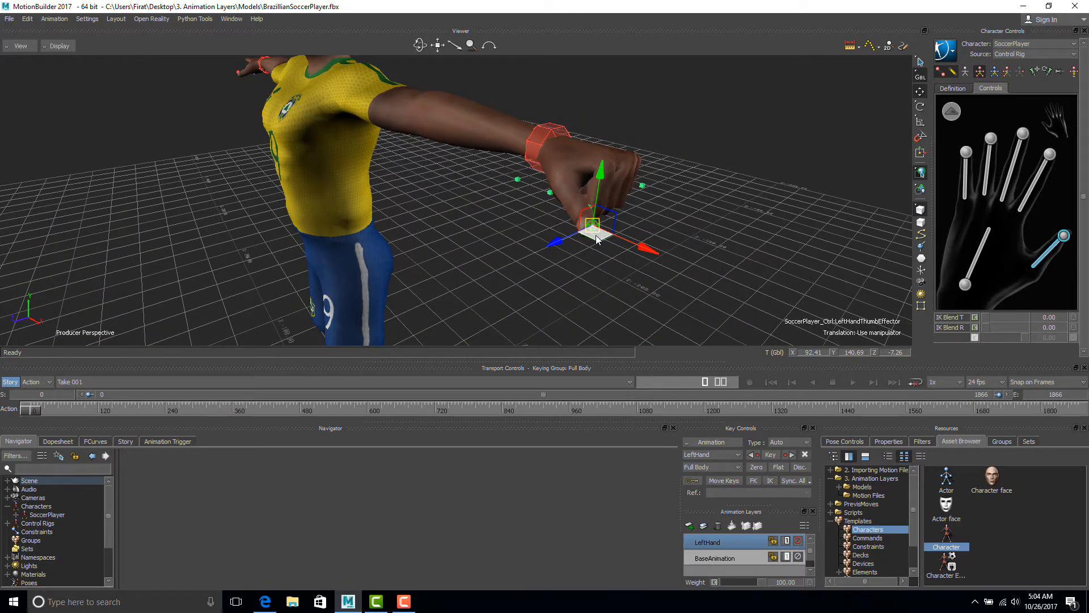
{"action": "mouse_move", "coordinate": [596, 235]}
{"action": "left_mouse_down"}
{"action": "mouse_move", "coordinate": [609, 187]}
{"action": "mouse_move", "coordinate": [570, 233]}
{"action": "mouse_move", "coordinate": [582, 230]}
{"action": "left_mouse_up"}
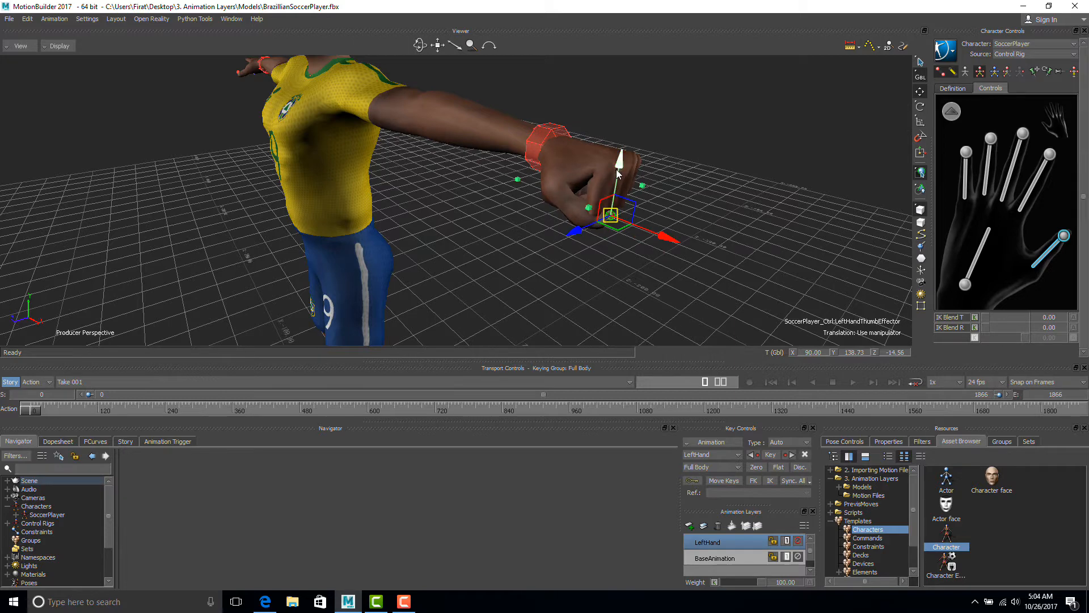
{"action": "mouse_move", "coordinate": [611, 221]}
{"action": "left_mouse_down"}
{"action": "mouse_move", "coordinate": [609, 234]}
{"action": "mouse_move", "coordinate": [603, 226]}
{"action": "left_mouse_up"}
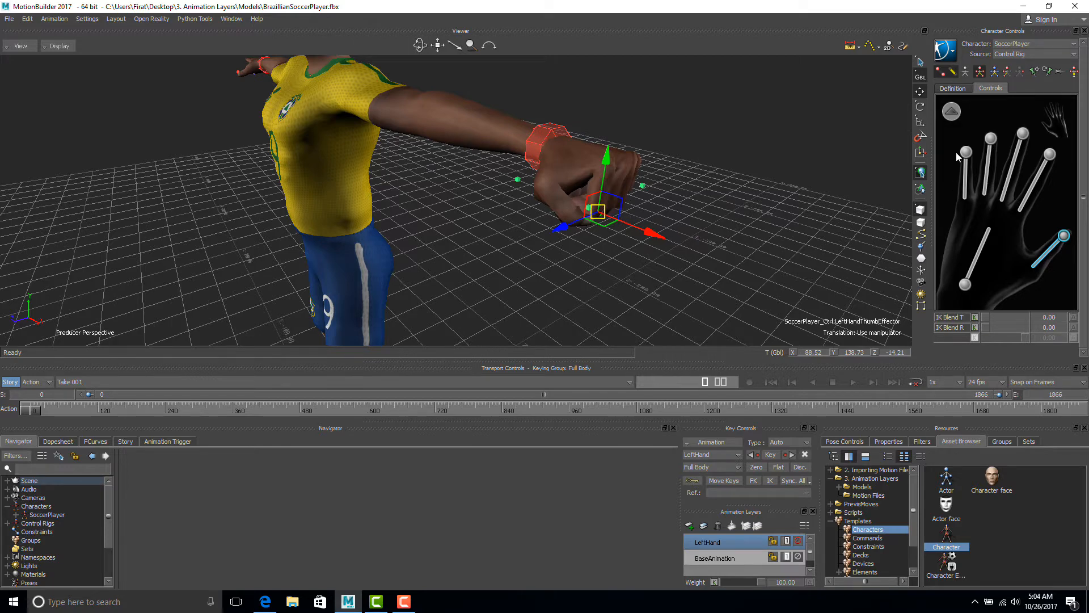
- Select all four fingers and the thumb of the left hand and key their fist pose at frame 0 on the LeftHand layer
{"action": "left_click_drag", "start_coordinate": [958, 126], "coordinate": [1053, 177]}
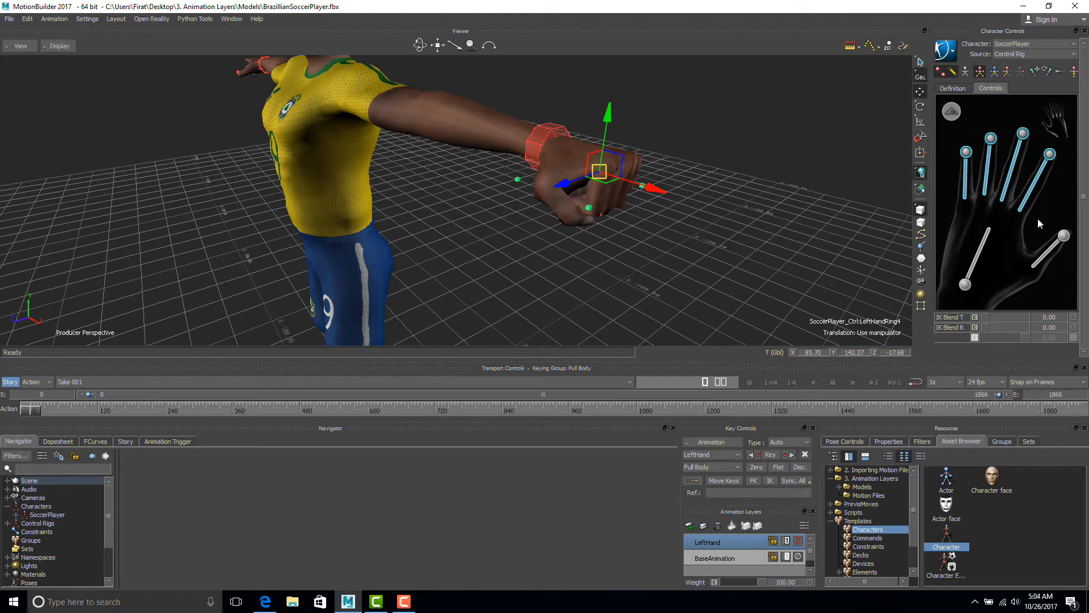
{"action": "left_click_drag", "start_coordinate": [1038, 220], "coordinate": [1061, 266]}
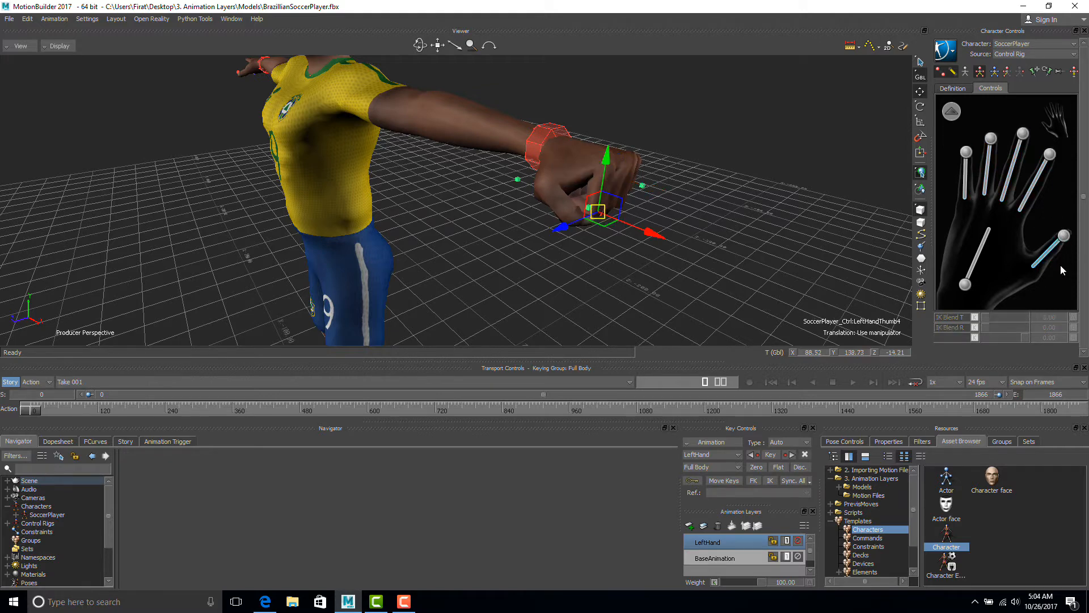
{"action": "left_click", "coordinate": [1023, 141]}
{"action": "left_click", "coordinate": [1064, 236]}
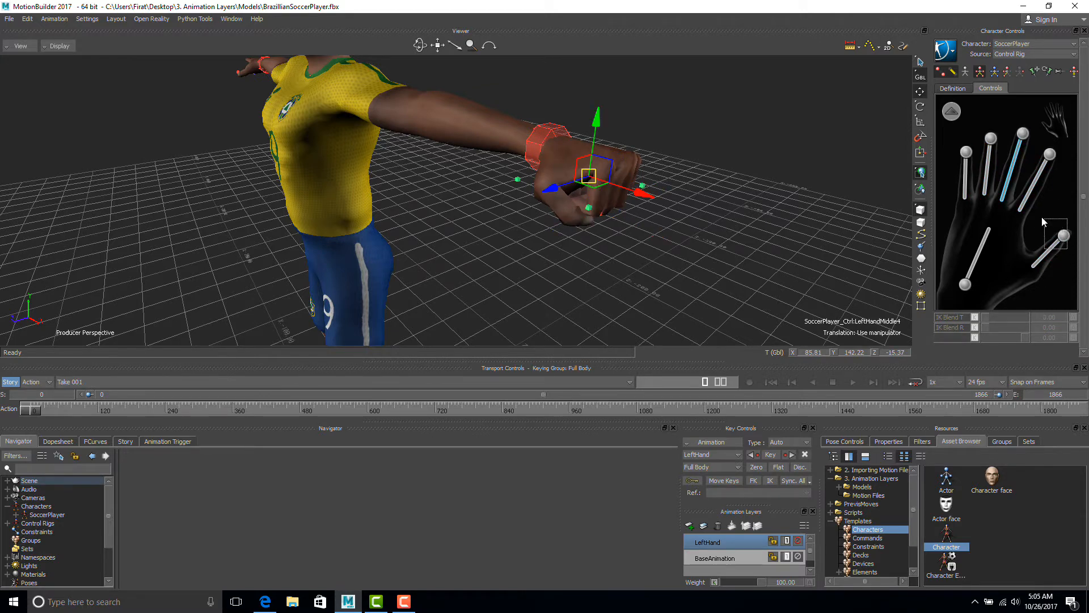
{"action": "left_click_drag", "start_coordinate": [1057, 176], "coordinate": [948, 141]}
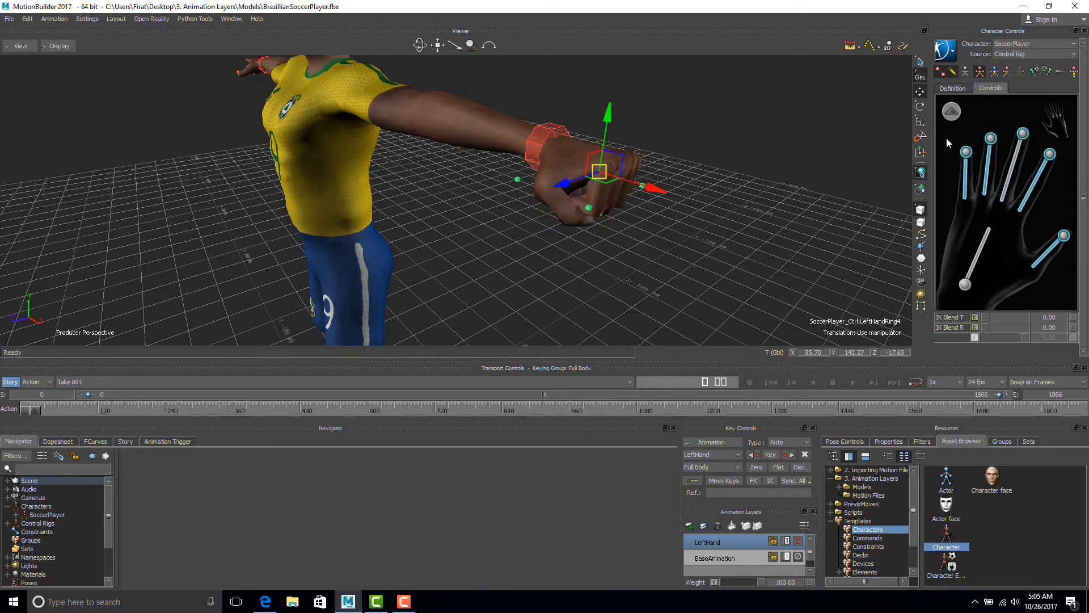
{"action": "left_click", "coordinate": [1017, 163]}
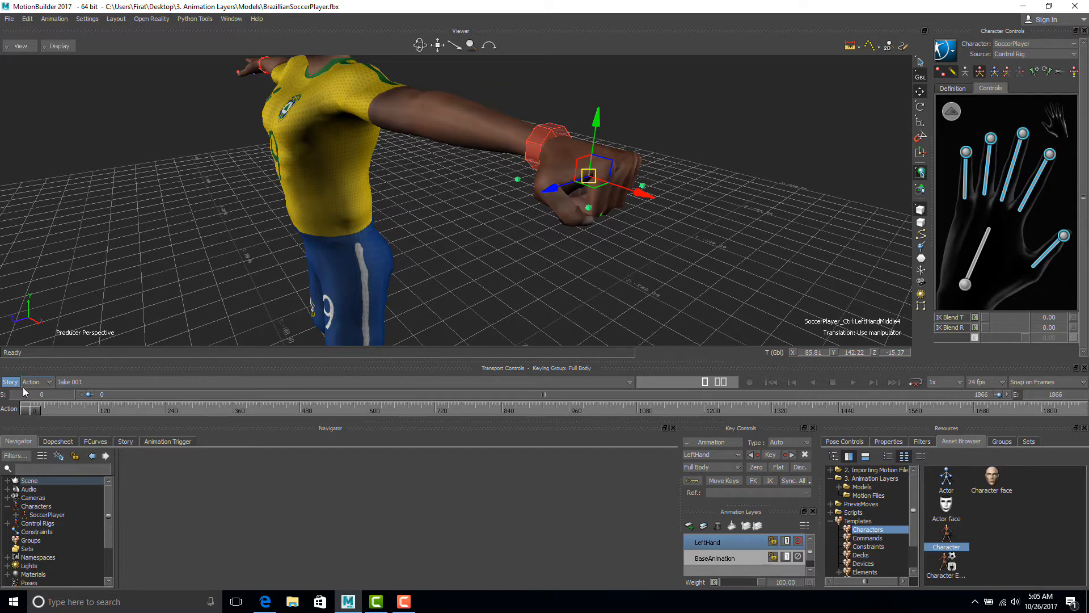
{"action": "left_click", "coordinate": [772, 457]}
- Clear the finger selection and bring the whole soccer player back into view
{"action": "left_click_drag", "start_coordinate": [634, 245], "coordinate": [442, 250], "text": "ctrl+shift"}
{"action": "key", "text": "f"}
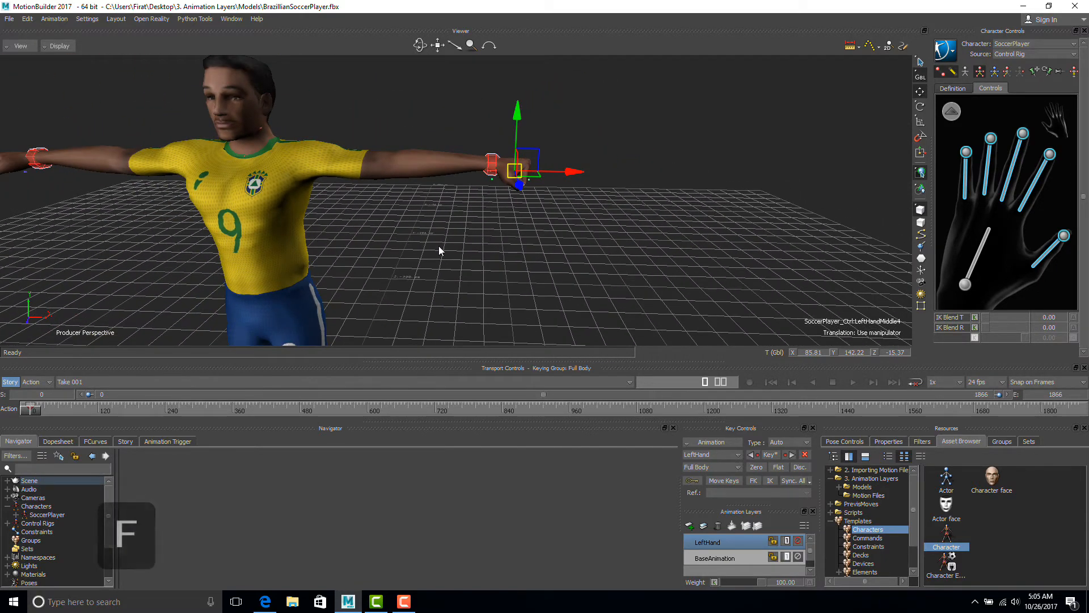
{"action": "left_click_drag", "start_coordinate": [519, 233], "coordinate": [139, 244], "text": "ctrl"}
{"action": "left_click", "coordinate": [309, 259]}
{"action": "key", "text": "a"}
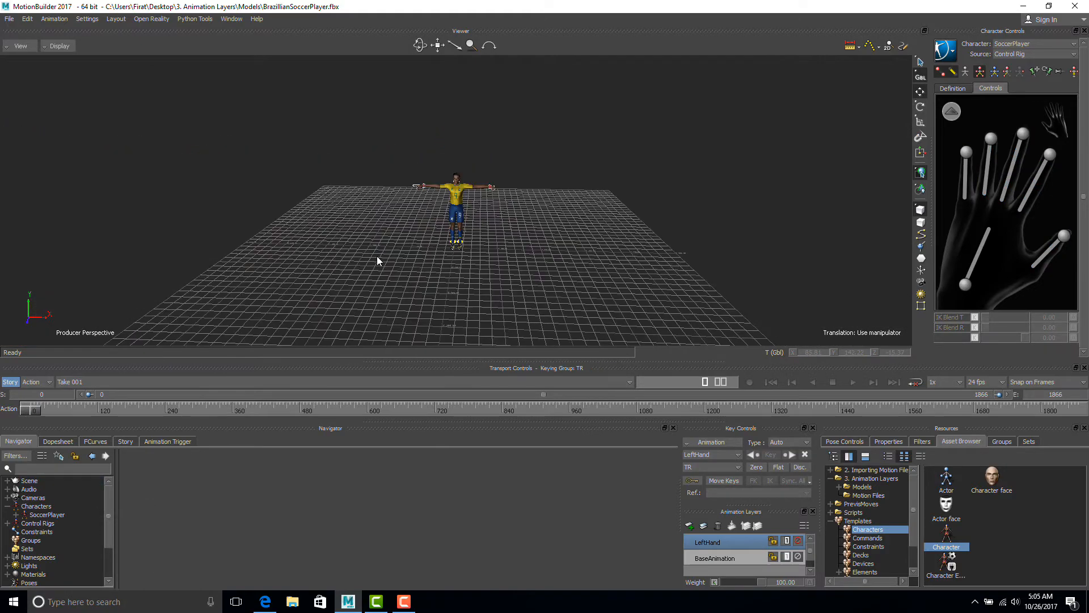
- Play the boxing take in Models only display to check the left fist, stop it, and return to frame 0
{"action": "left_click_drag", "start_coordinate": [378, 257], "coordinate": [533, 220], "text": "ctrl"}
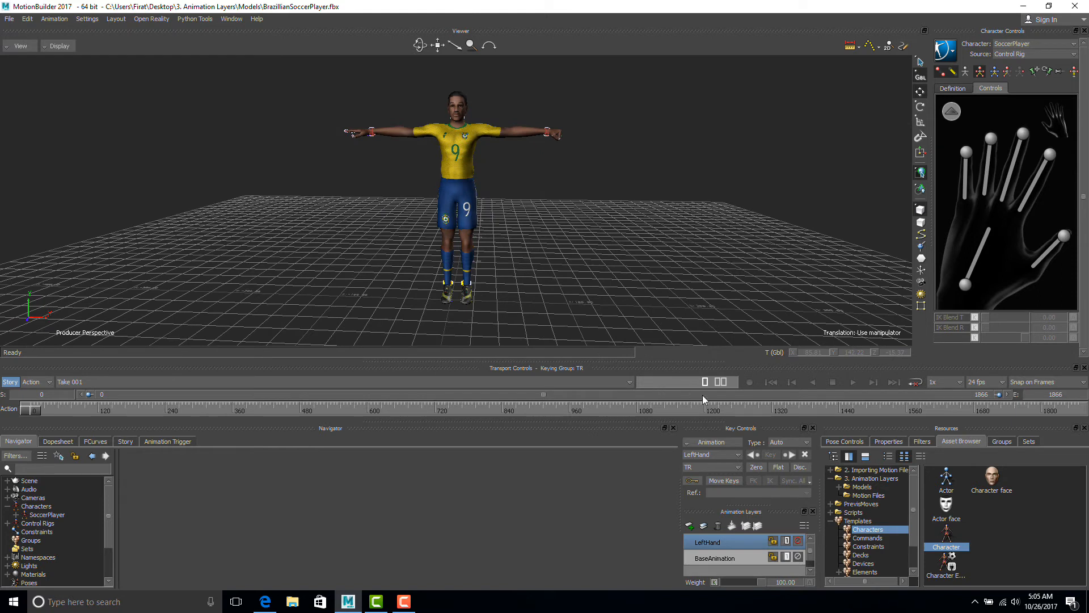
{"action": "left_click", "coordinate": [852, 383]}
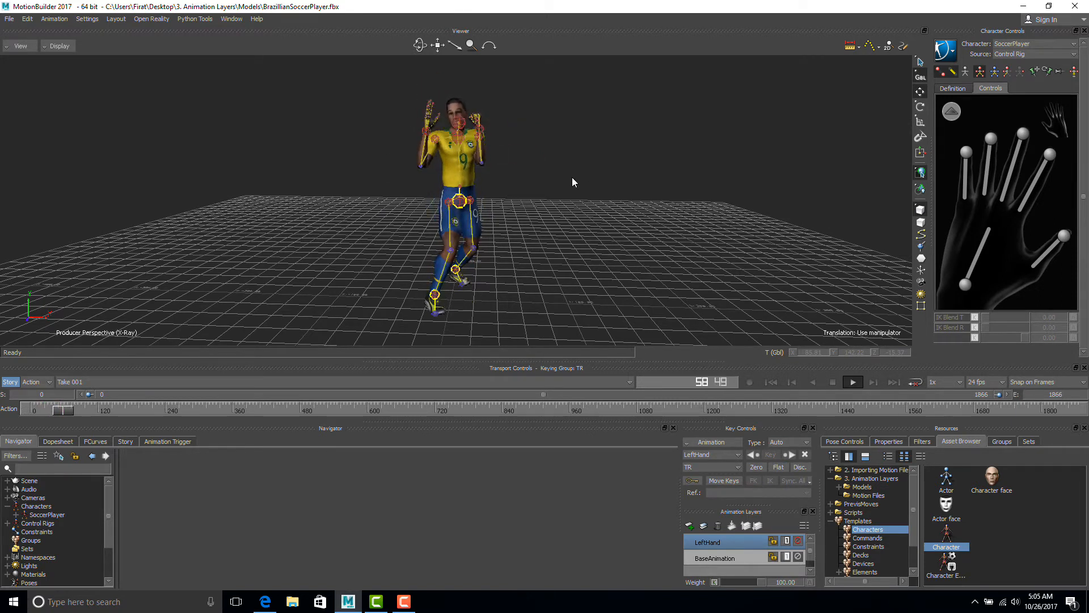
{"action": "key", "text": "ctrl+a"}
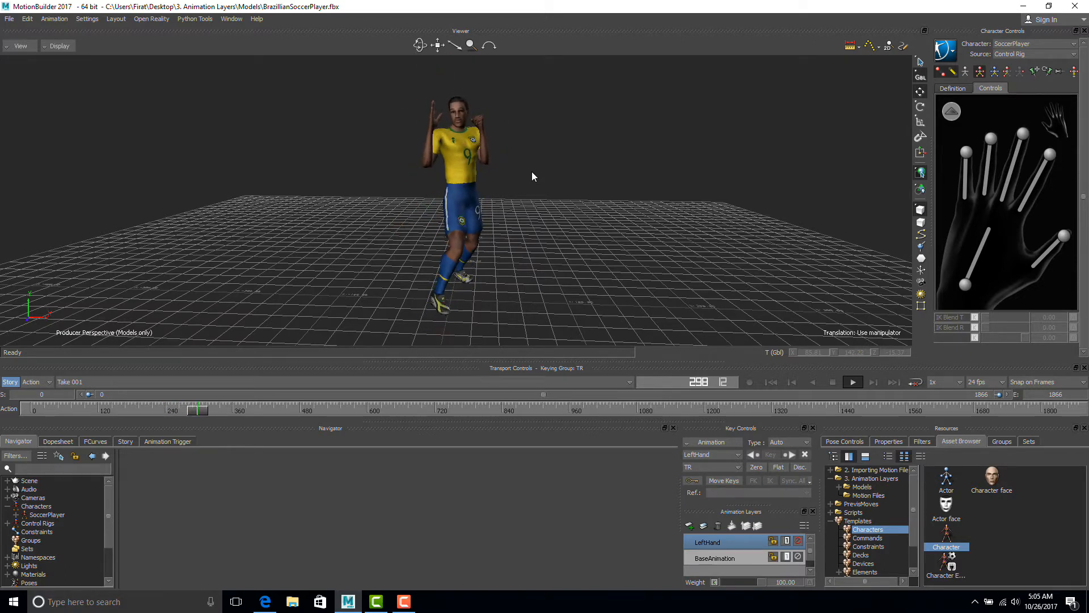
{"action": "left_click", "coordinate": [830, 383]}
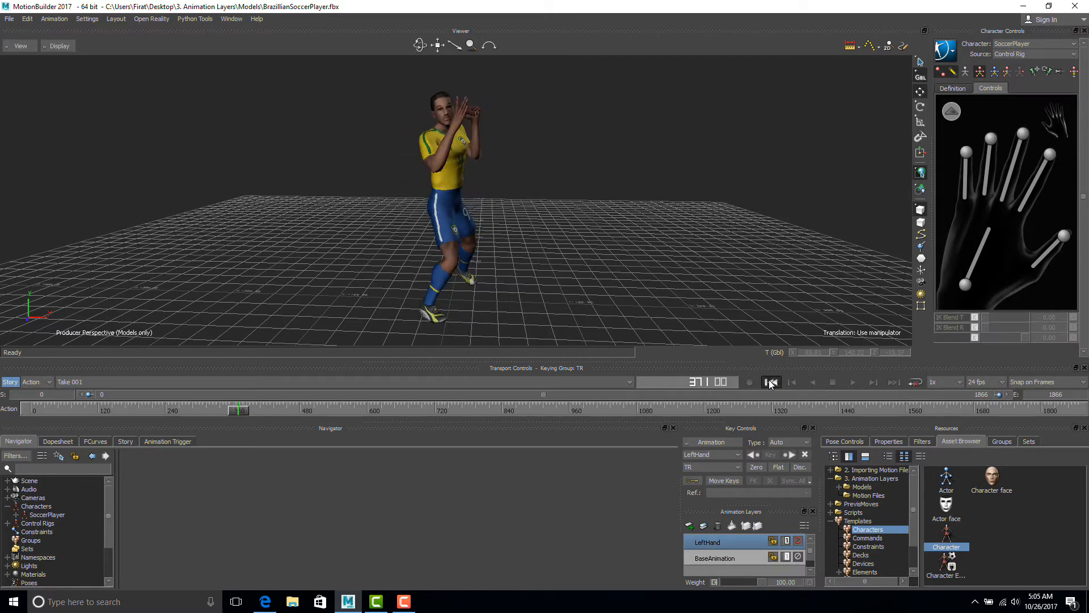
{"action": "left_click", "coordinate": [771, 382]}
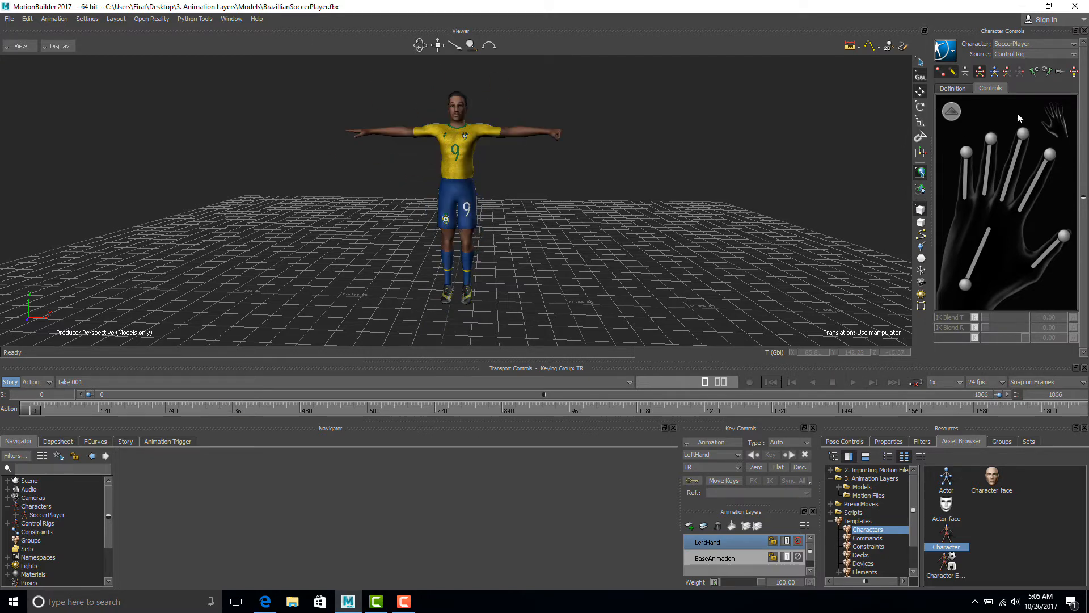
- Curl the four fingers of the right hand about 93 degrees in Z, using Selection keying mode and rotation in the Additive reference mode
{"action": "left_click", "coordinate": [1051, 118]}
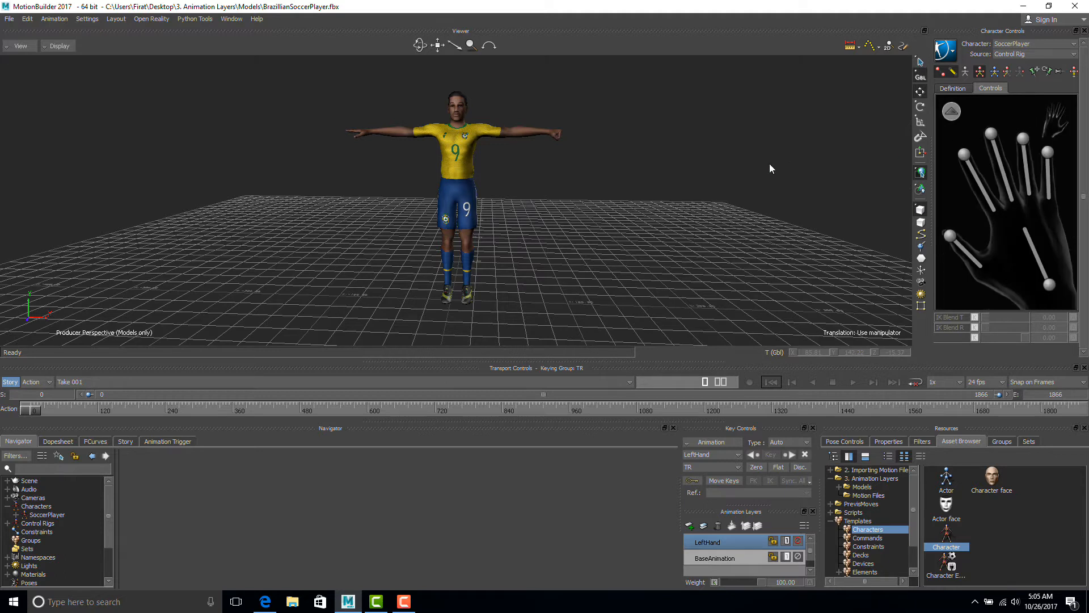
{"action": "left_click_drag", "start_coordinate": [1067, 179], "coordinate": [952, 128]}
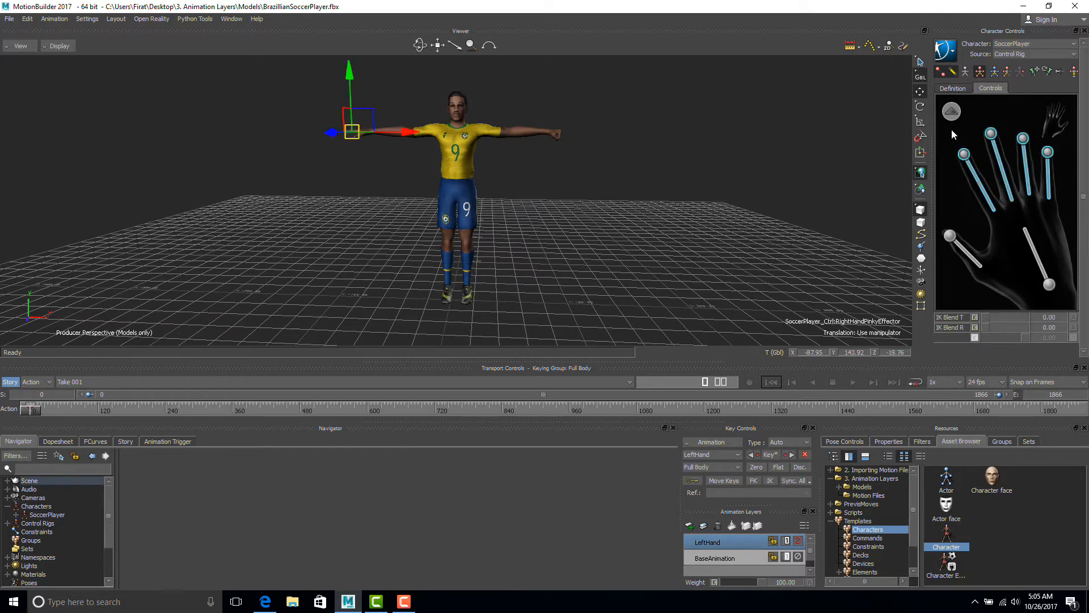
{"action": "left_click", "coordinate": [1019, 71]}
{"action": "left_click", "coordinate": [920, 106]}
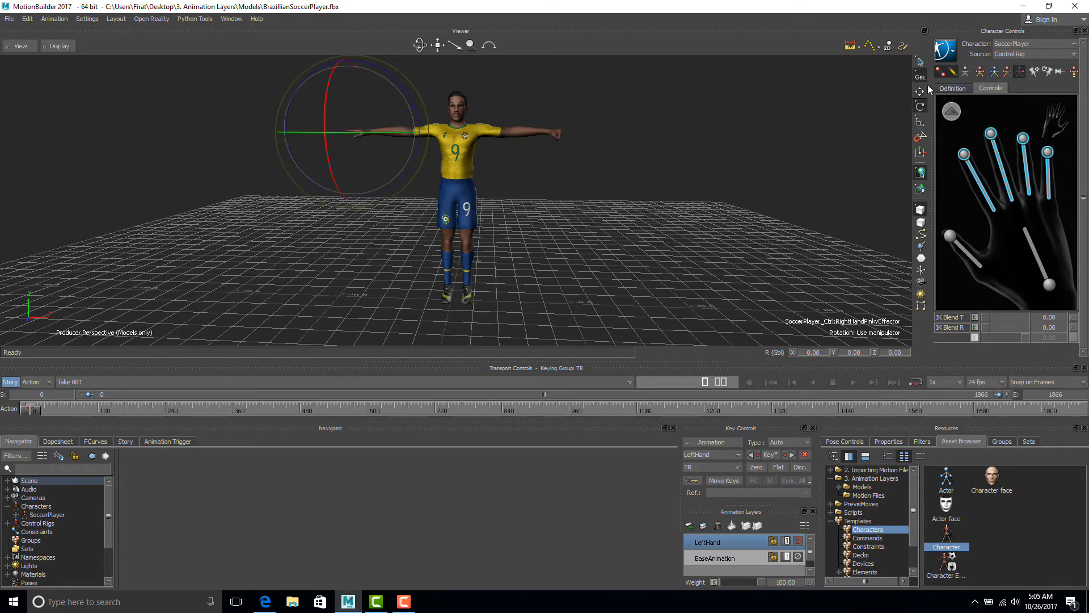
{"action": "left_click", "coordinate": [920, 76]}
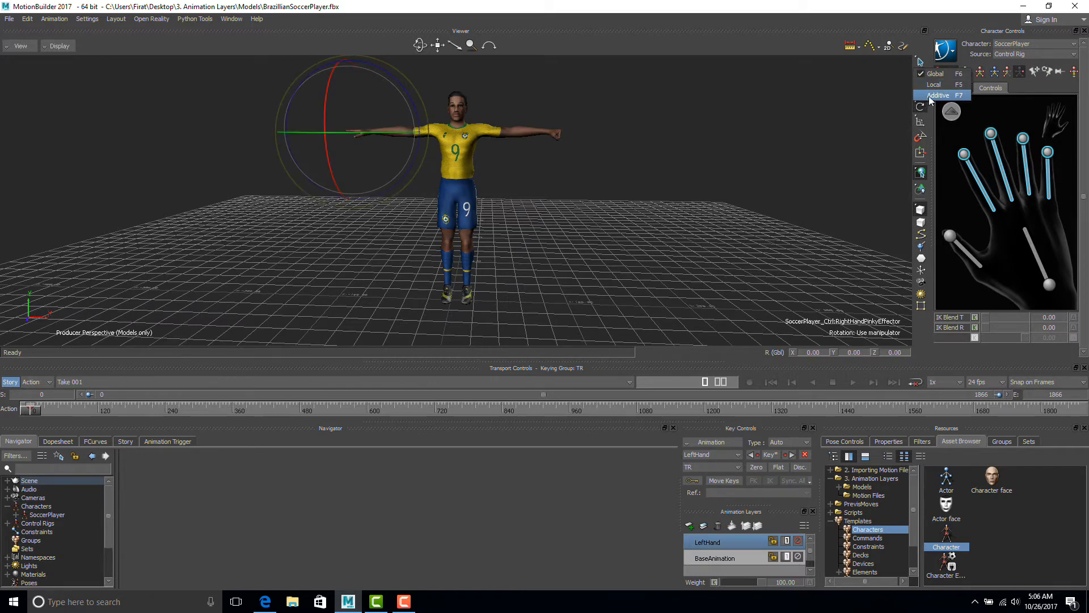
{"action": "left_click", "coordinate": [938, 95]}
{"action": "scroll", "coordinate": [383, 127], "scroll_direction": "up", "scroll_amount": 3}
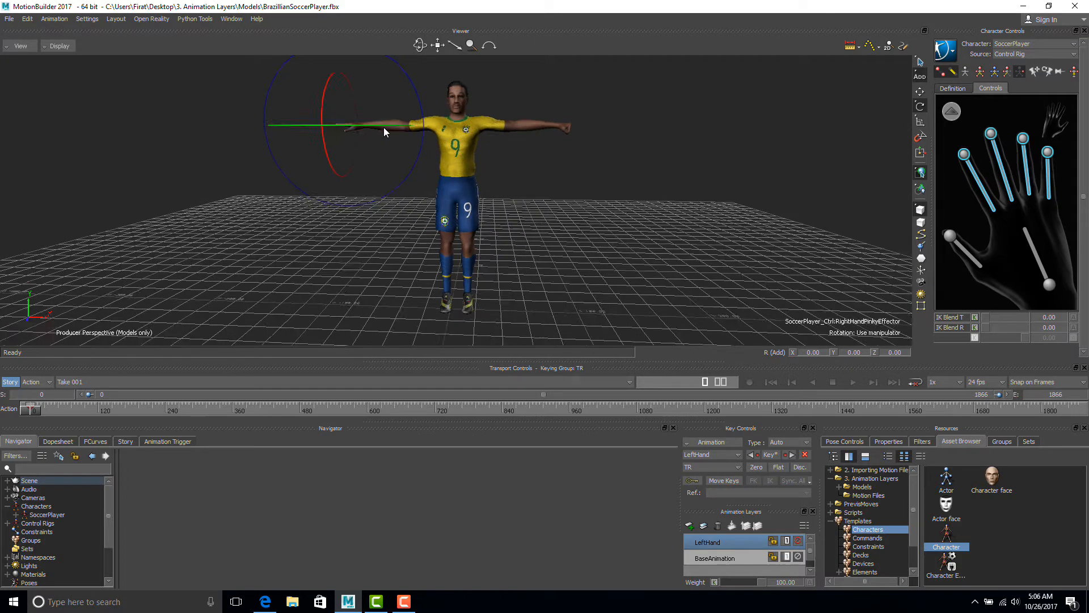
{"action": "key", "text": "f"}
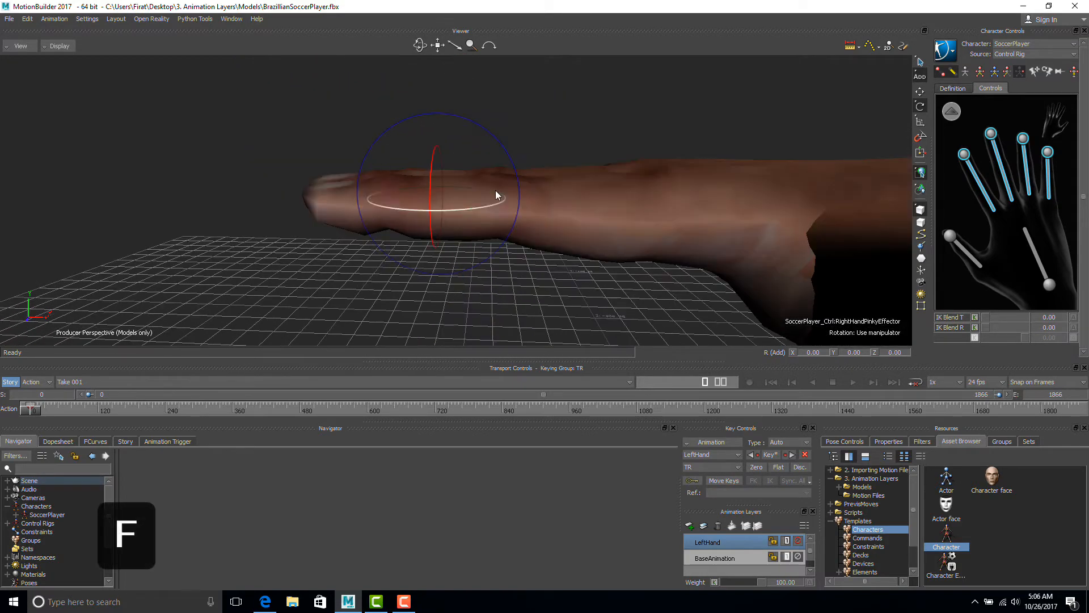
{"action": "left_click_drag", "start_coordinate": [495, 189], "coordinate": [380, 190]}
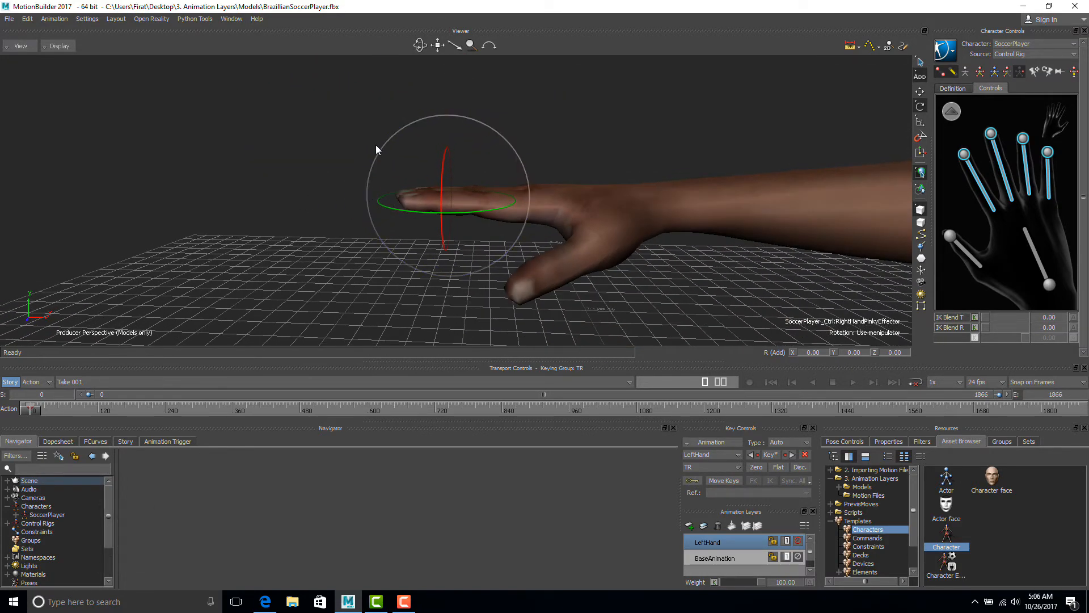
{"action": "left_click_drag", "start_coordinate": [380, 146], "coordinate": [376, 215]}
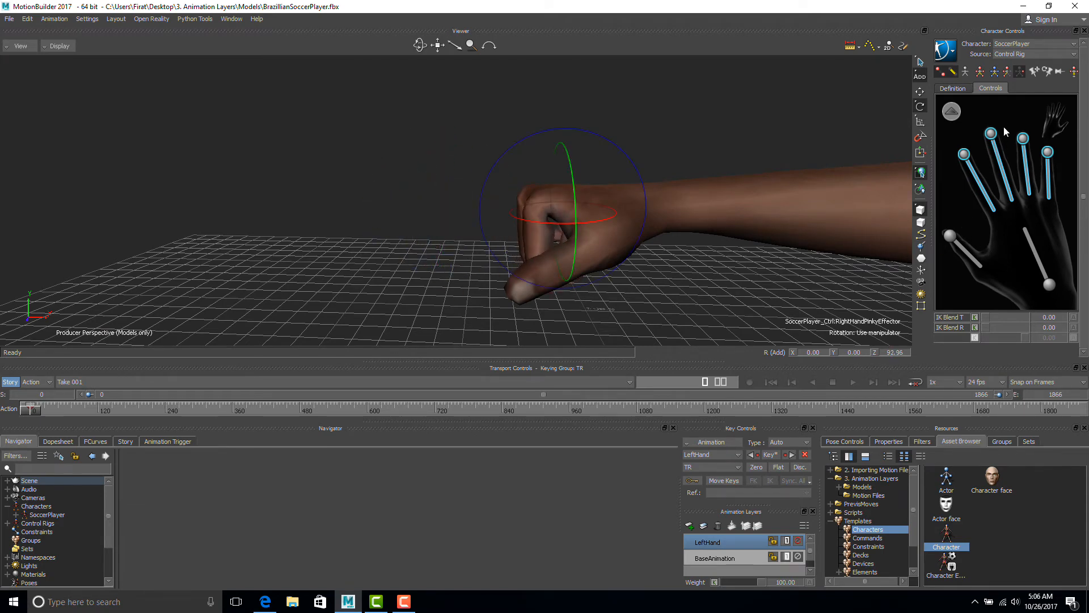
- In Full Body keying mode, move the right thumb effector in against the curled fingers, to about -76.9, 139.0, -15.7, and clear the selection
{"action": "left_click", "coordinate": [981, 71]}
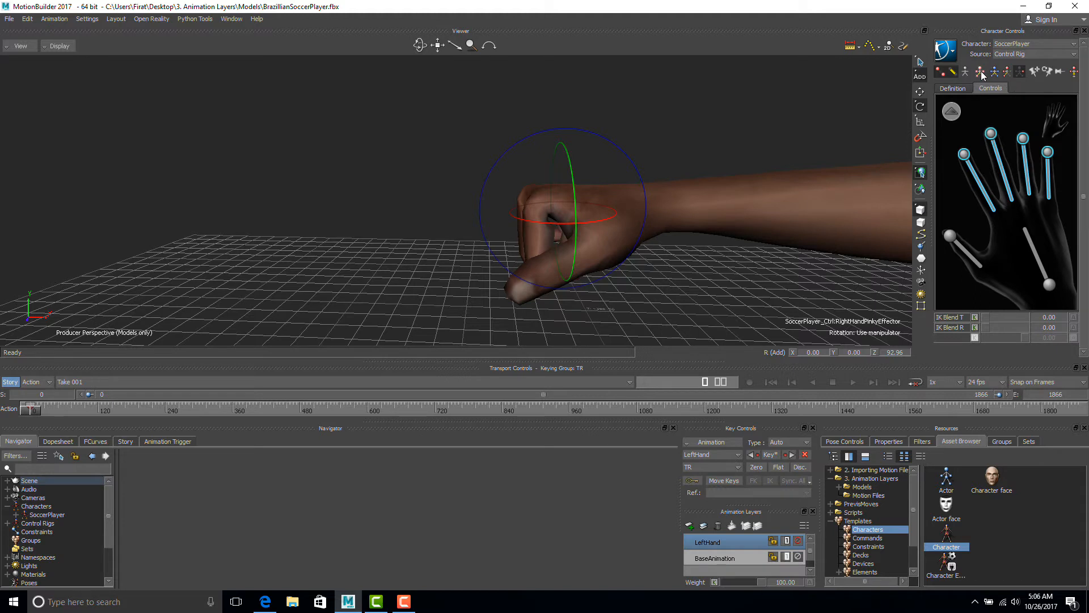
{"action": "left_click", "coordinate": [954, 250]}
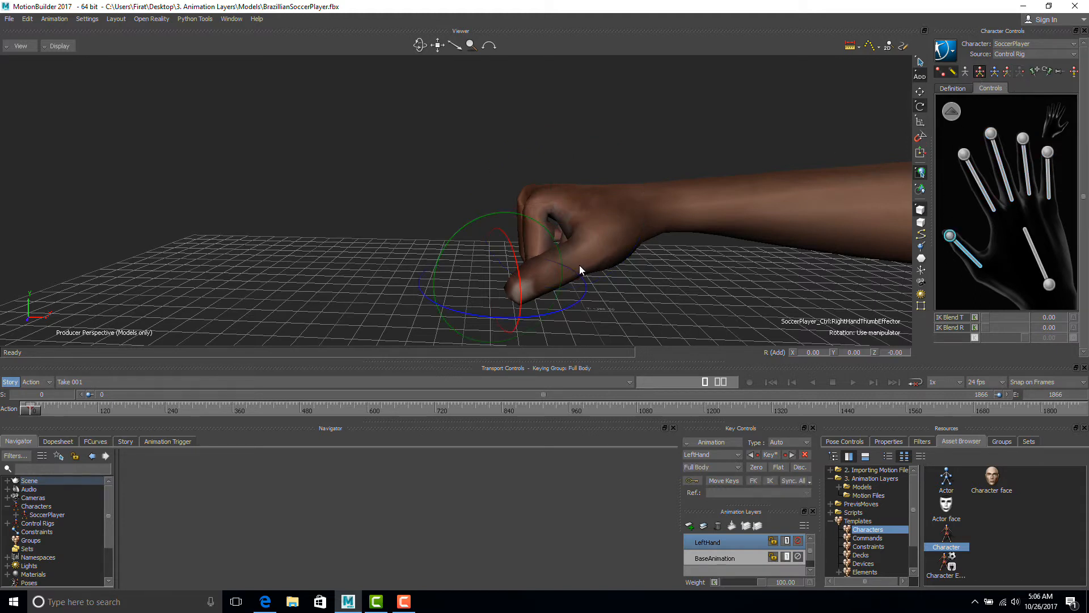
{"action": "key", "text": "t"}
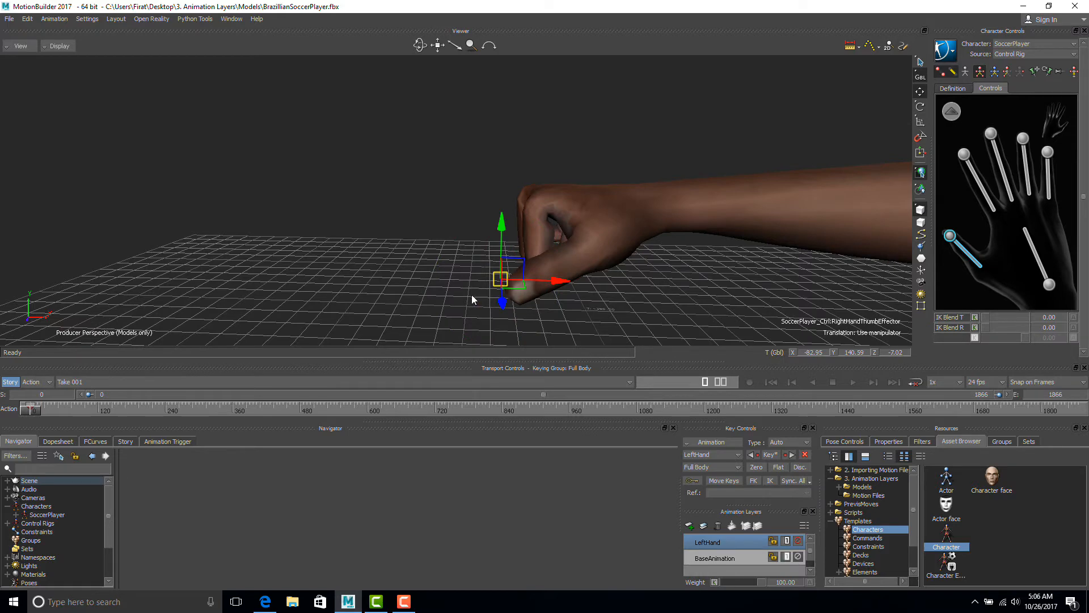
{"action": "left_click_drag", "start_coordinate": [471, 294], "coordinate": [533, 301], "text": "ctrl+shift"}
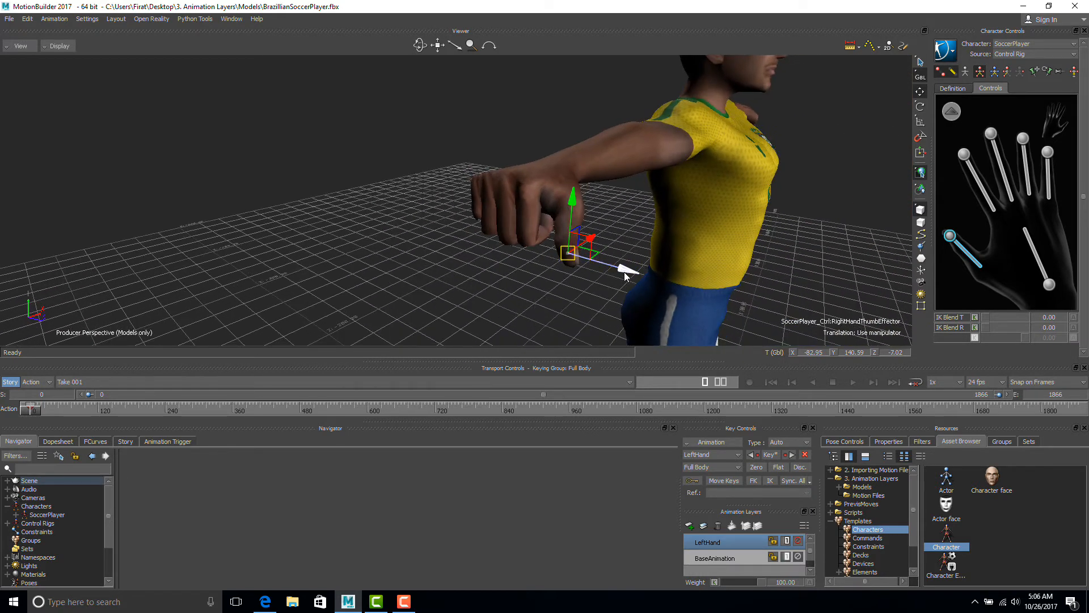
{"action": "left_click_drag", "start_coordinate": [625, 273], "coordinate": [571, 271]}
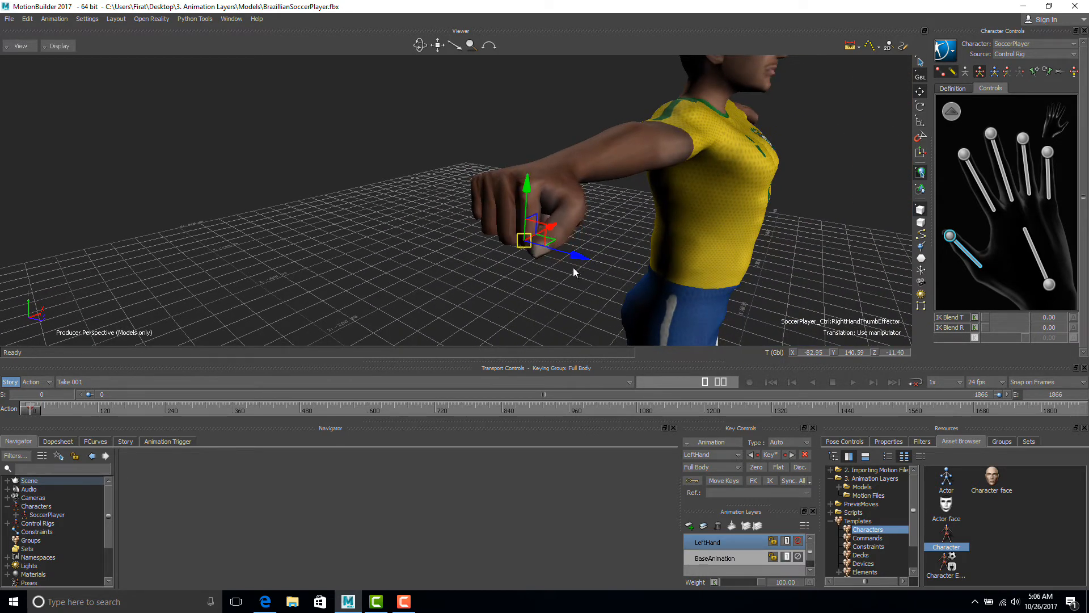
{"action": "left_click_drag", "start_coordinate": [531, 193], "coordinate": [532, 208]}
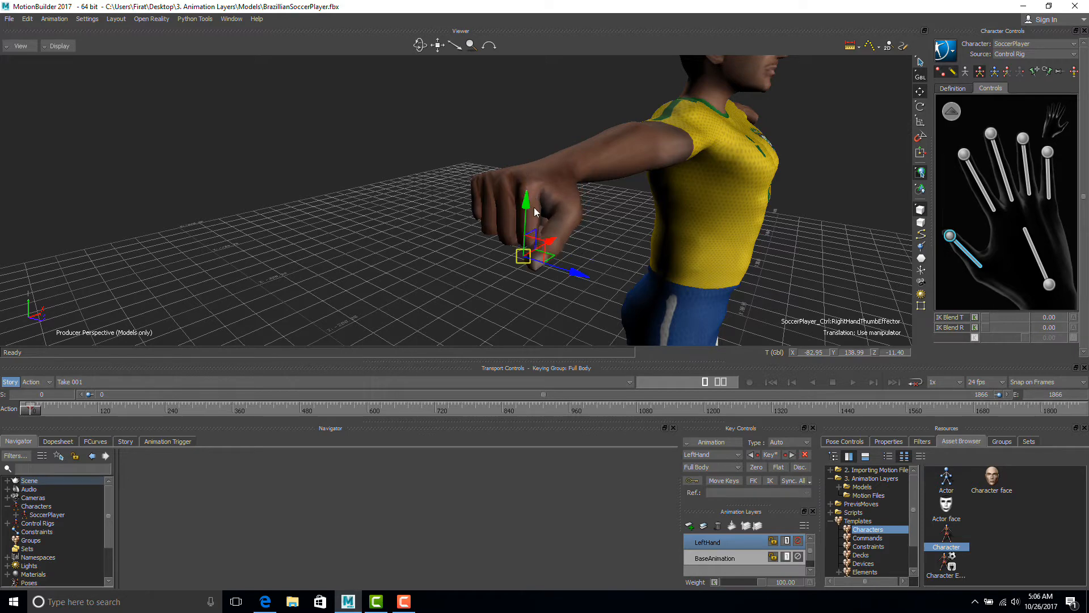
{"action": "mouse_move", "coordinate": [557, 245]}
{"action": "left_mouse_down"}
{"action": "mouse_move", "coordinate": [584, 261]}
{"action": "mouse_move", "coordinate": [568, 261]}
{"action": "mouse_move", "coordinate": [557, 242]}
{"action": "mouse_move", "coordinate": [569, 234]}
{"action": "mouse_move", "coordinate": [570, 248]}
{"action": "left_mouse_up"}
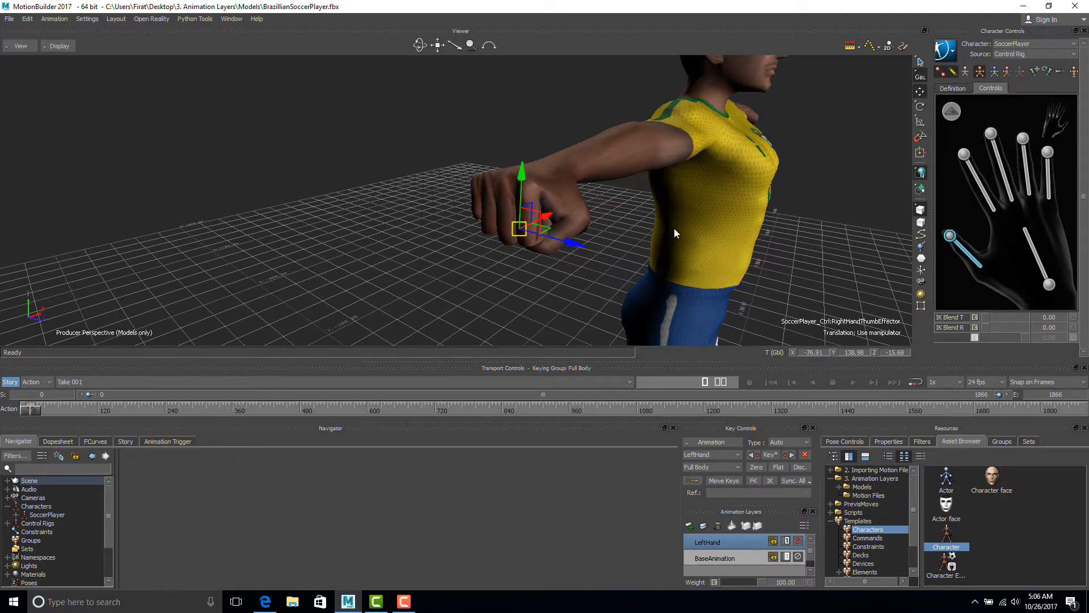
{"action": "left_click_drag", "start_coordinate": [711, 240], "coordinate": [646, 232], "text": "ctrl+shift"}
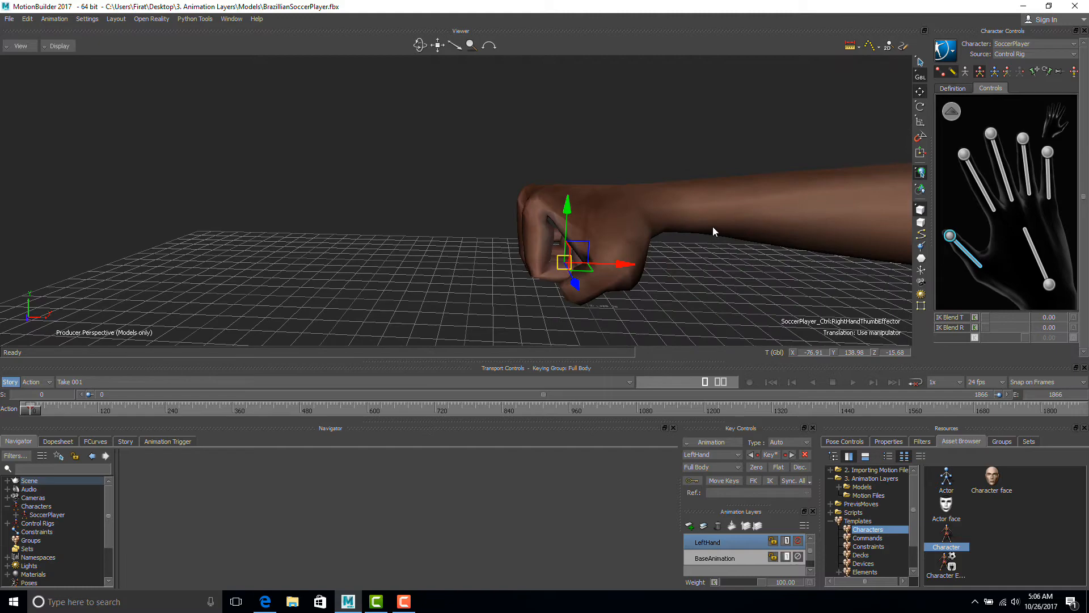
{"action": "left_click", "coordinate": [635, 168]}
- Select all four fingers and the thumb of the right hand, with the whole soccer player in view
{"action": "key", "text": "a"}
{"action": "left_click_drag", "start_coordinate": [578, 228], "coordinate": [700, 209], "text": "ctrl"}
{"action": "left_click_drag", "start_coordinate": [558, 222], "coordinate": [562, 181], "text": "shift"}
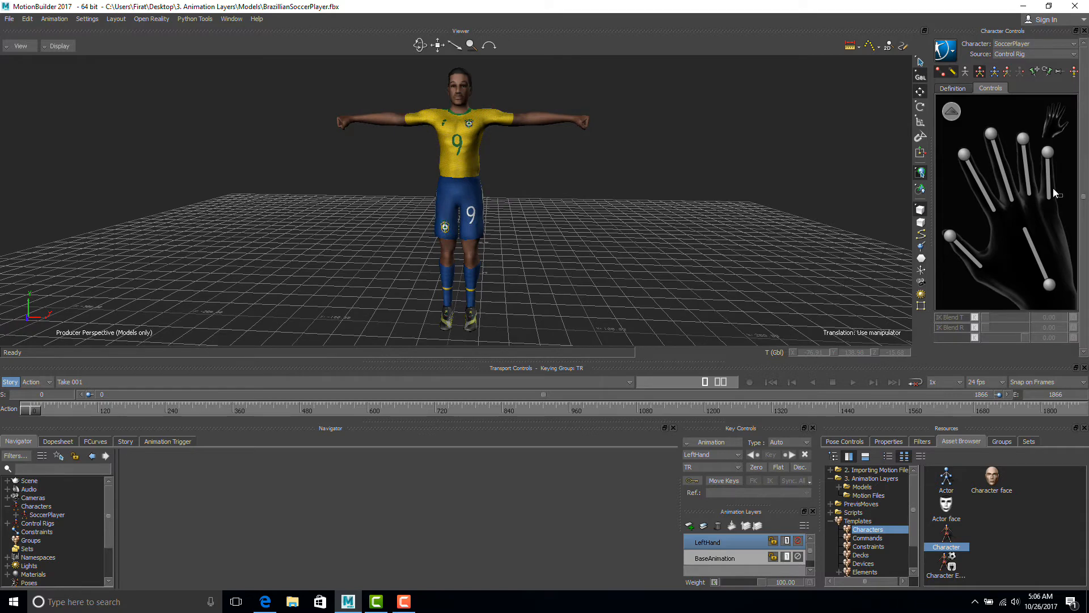
{"action": "left_click_drag", "start_coordinate": [1063, 198], "coordinate": [956, 135]}
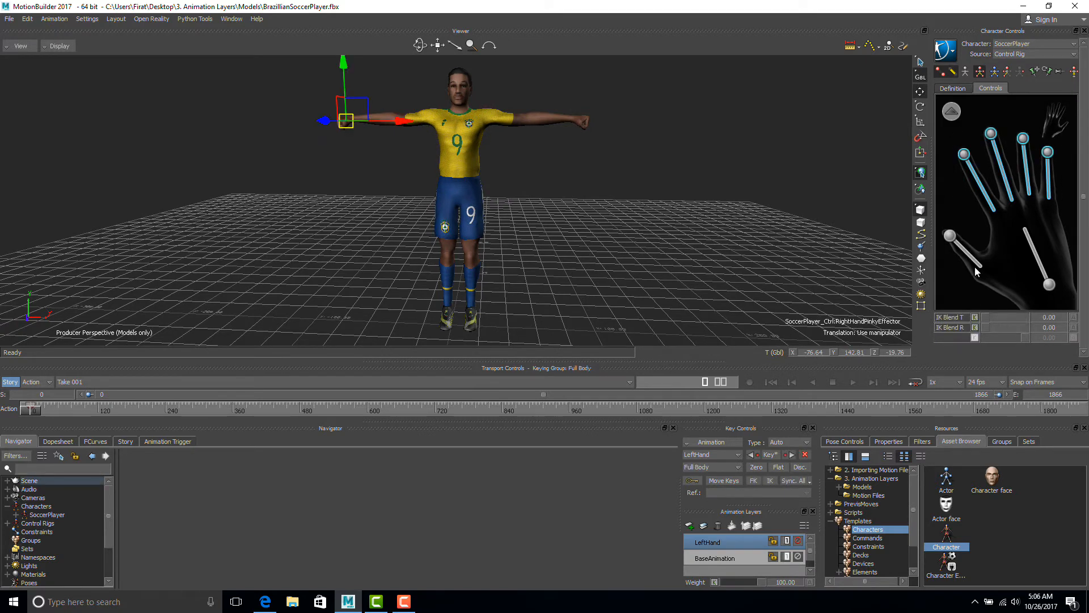
{"action": "left_click", "coordinate": [955, 244]}
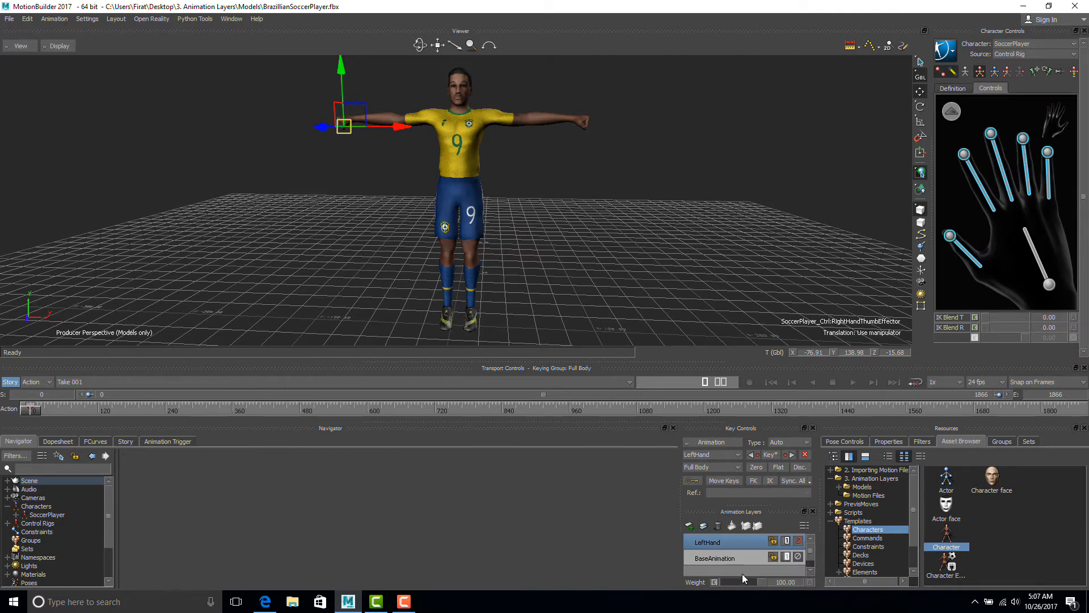
- Add an animation layer named RightHand, key the right hand's fist pose on it at frame 0, and deselect the fingers
{"action": "left_click", "coordinate": [689, 526]}
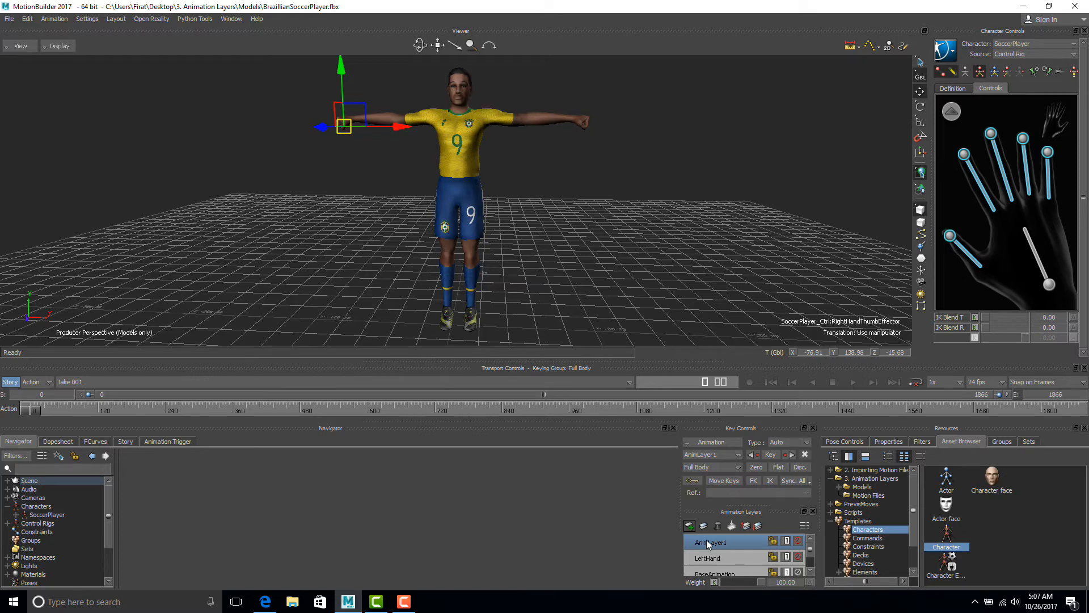
{"action": "right_click", "coordinate": [708, 544]}
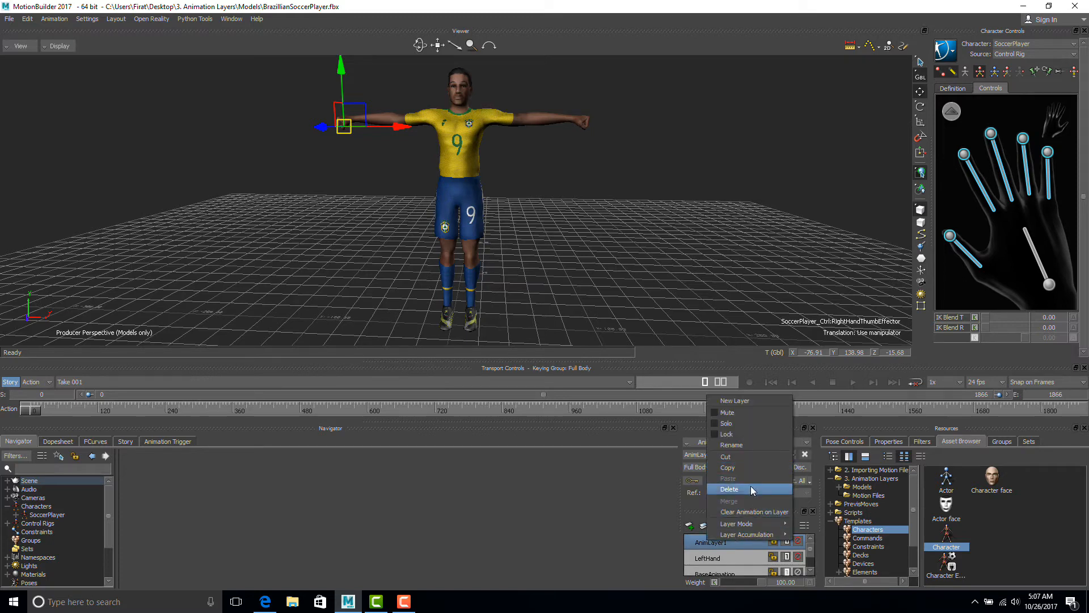
{"action": "left_click", "coordinate": [752, 446]}
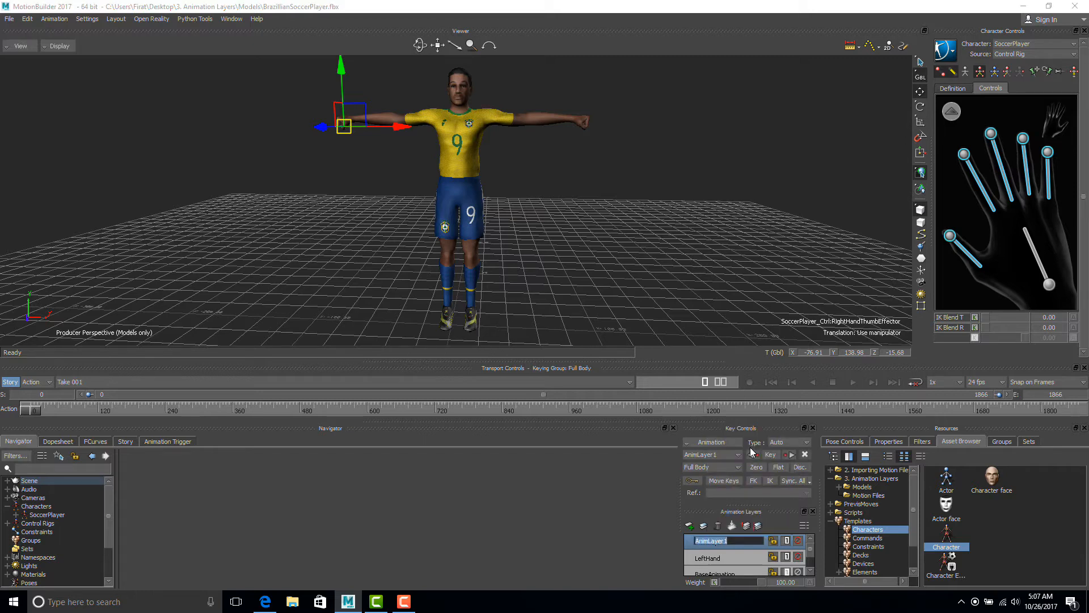
{"action": "type", "text": "RightHand"}
{"action": "key", "text": "Return"}
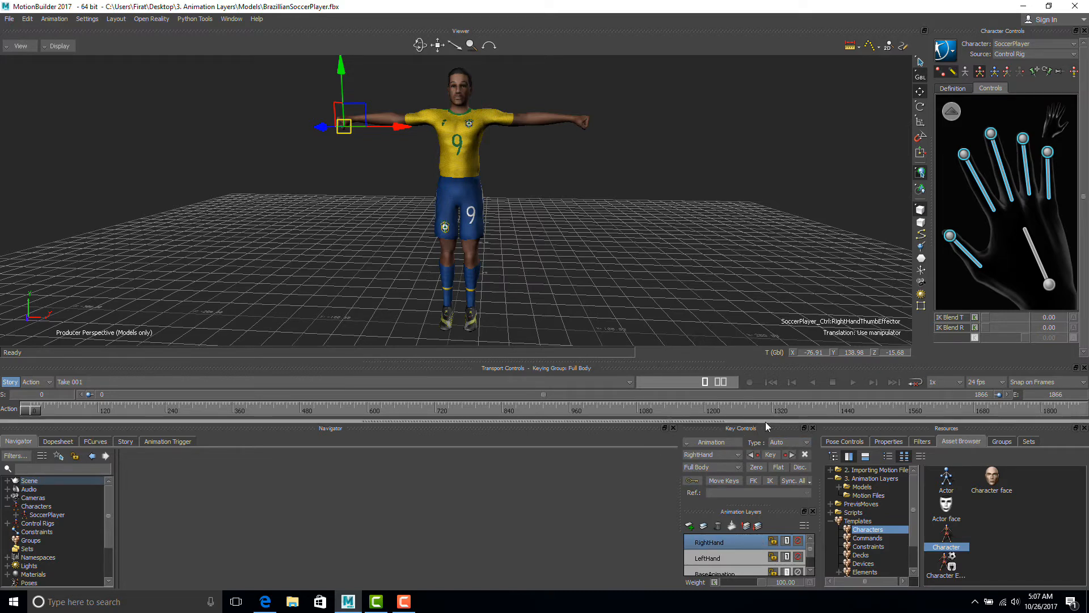
{"action": "left_click", "coordinate": [771, 455]}
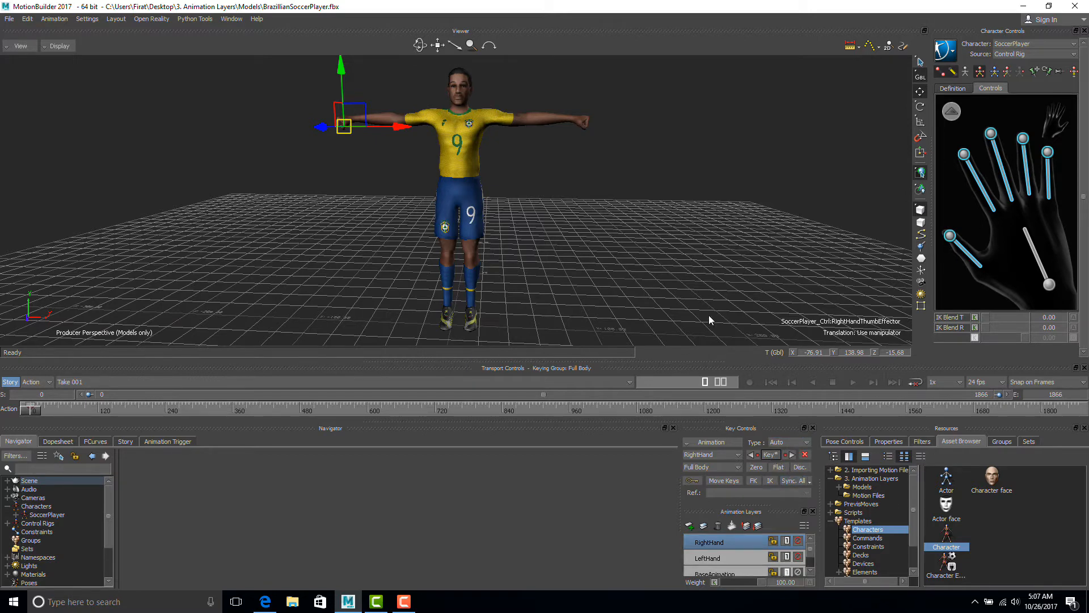
{"action": "left_click", "coordinate": [708, 291]}
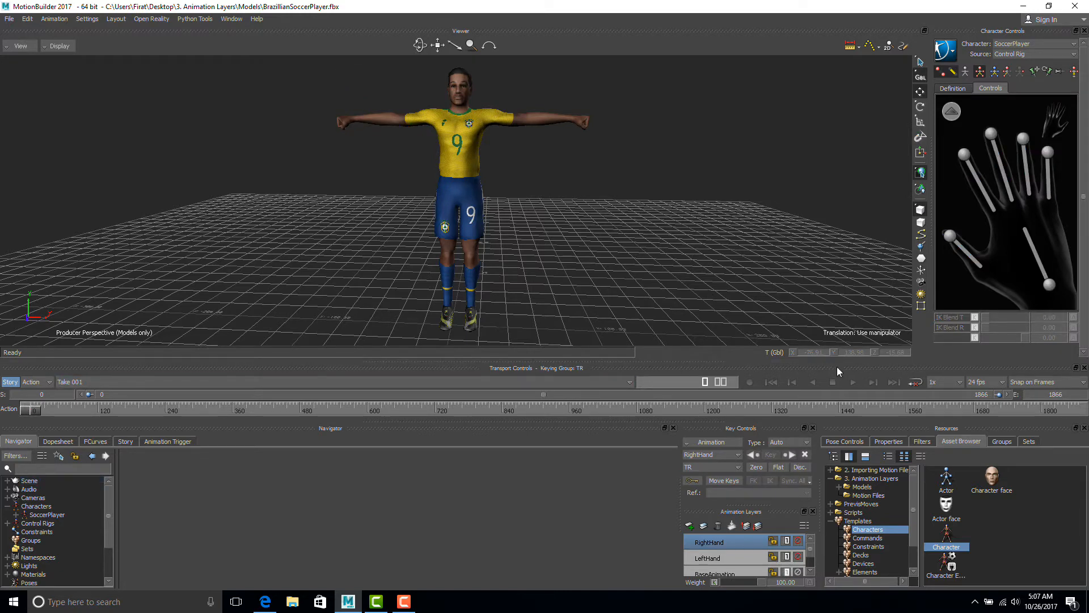
- Play the take, stop at frame 640 with both fists in close view, and set the RightHand layer's weight to 0
{"action": "left_click", "coordinate": [850, 380]}
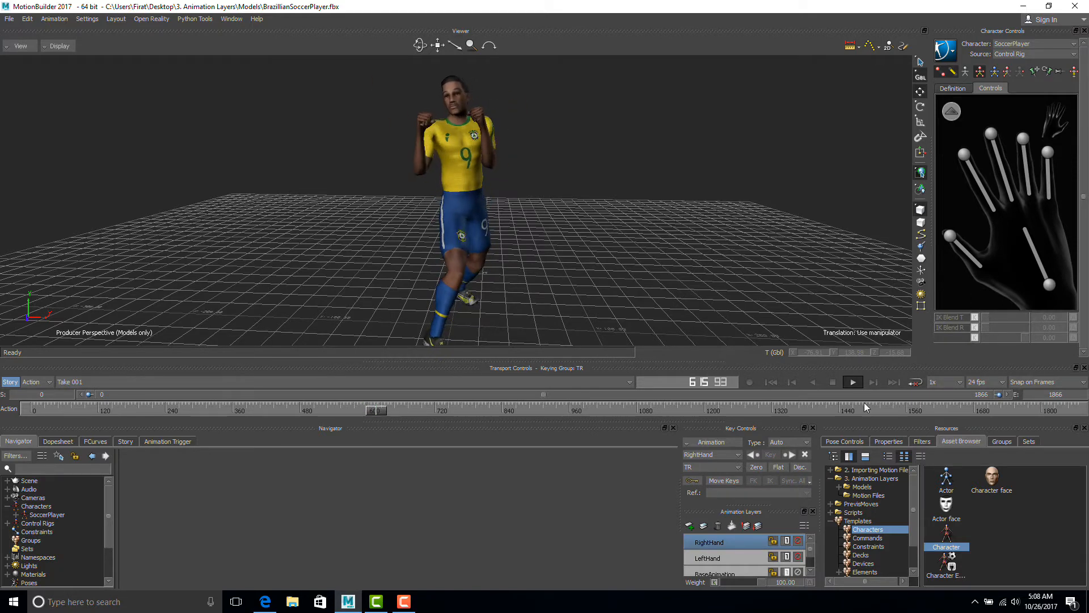
{"action": "left_click", "coordinate": [828, 383]}
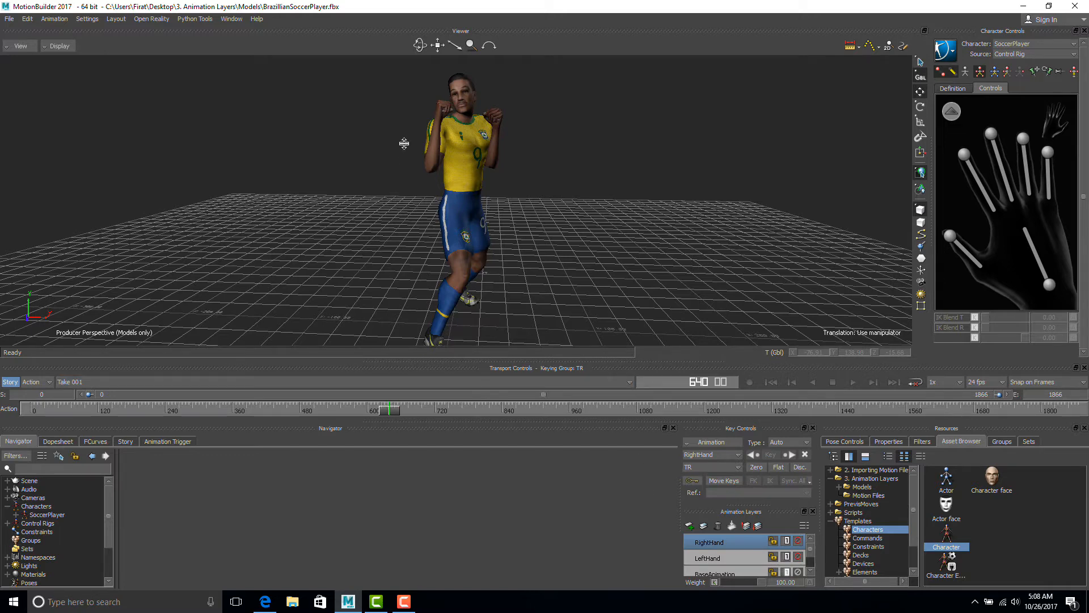
{"action": "left_click_drag", "start_coordinate": [555, 115], "coordinate": [664, 110], "text": "ctrl"}
{"action": "left_click_drag", "start_coordinate": [567, 152], "coordinate": [560, 201], "text": "shift"}
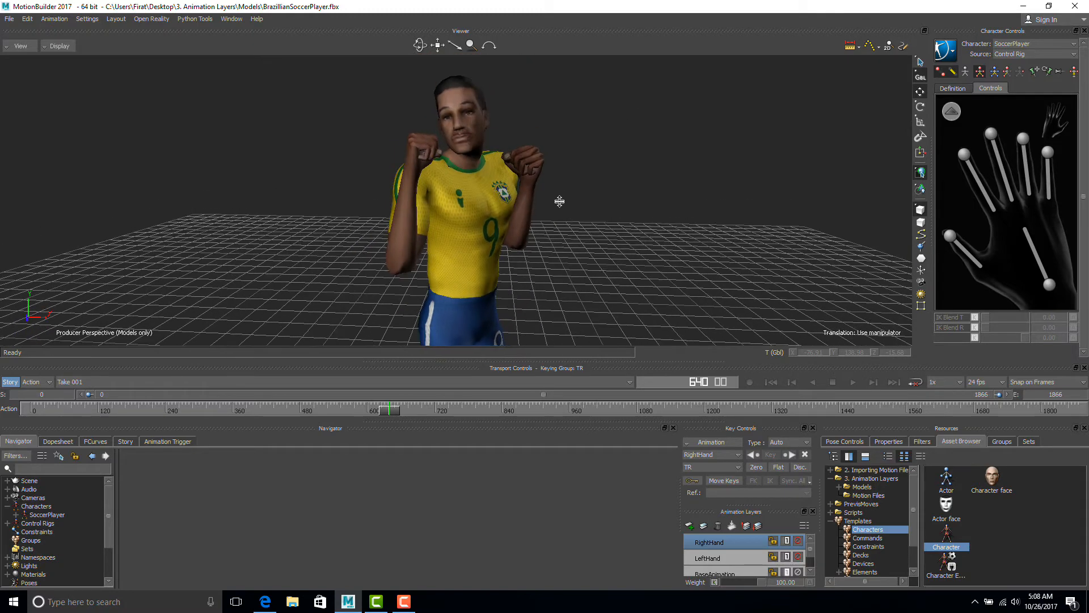
{"action": "left_click_drag", "start_coordinate": [480, 209], "coordinate": [572, 196], "text": "ctrl"}
{"action": "left_click_drag", "start_coordinate": [451, 167], "coordinate": [484, 196], "text": "shift"}
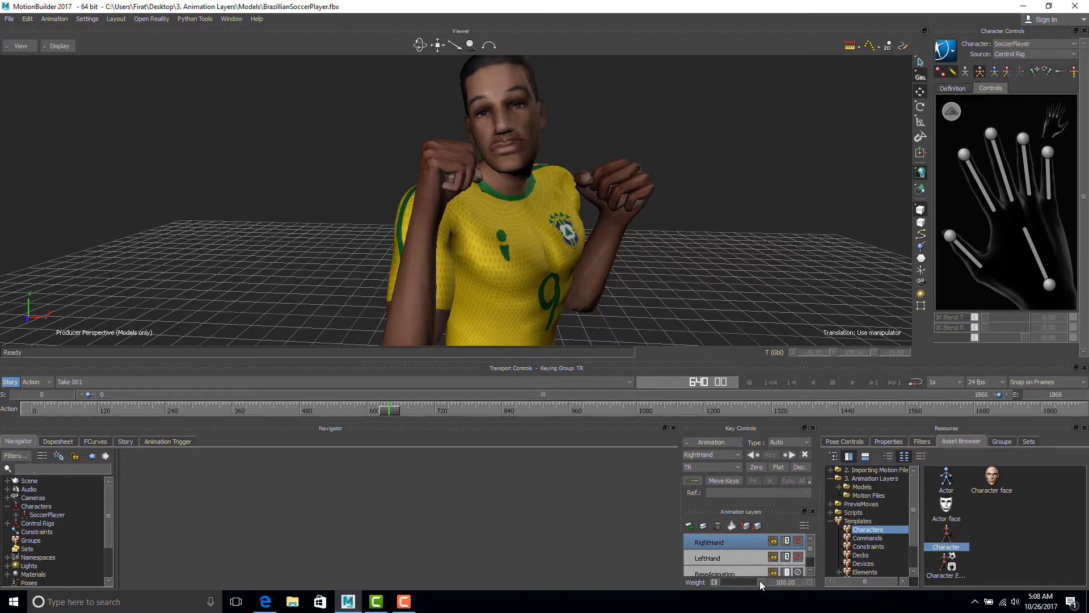
{"action": "left_click_drag", "start_coordinate": [760, 580], "coordinate": [717, 574]}
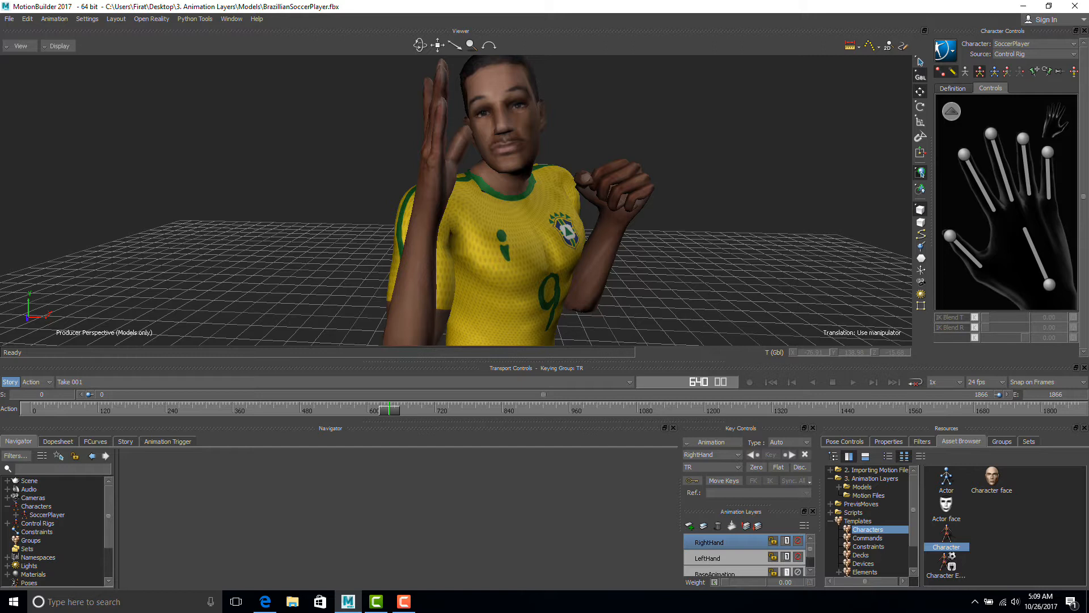
- Restore the RightHand layer's weight to 100, and try the weight slider on the LeftHand layer
{"action": "left_click_drag", "start_coordinate": [723, 581], "coordinate": [764, 584]}
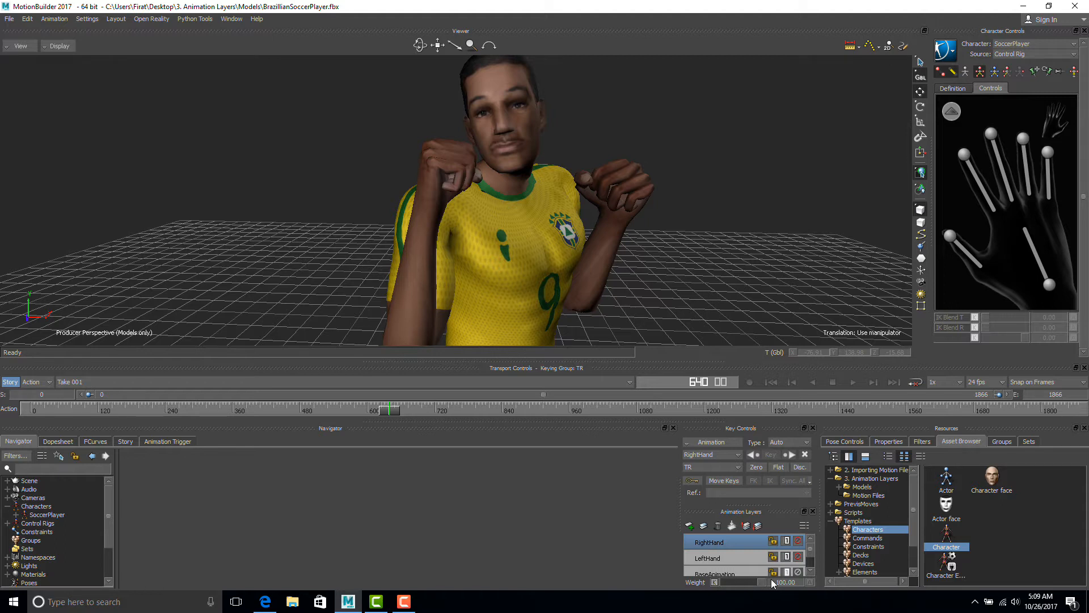
{"action": "mouse_move", "coordinate": [771, 578]}
{"action": "left_mouse_down"}
{"action": "mouse_move", "coordinate": [685, 567]}
{"action": "mouse_move", "coordinate": [775, 570]}
{"action": "left_mouse_up"}
{"action": "left_click", "coordinate": [723, 557]}
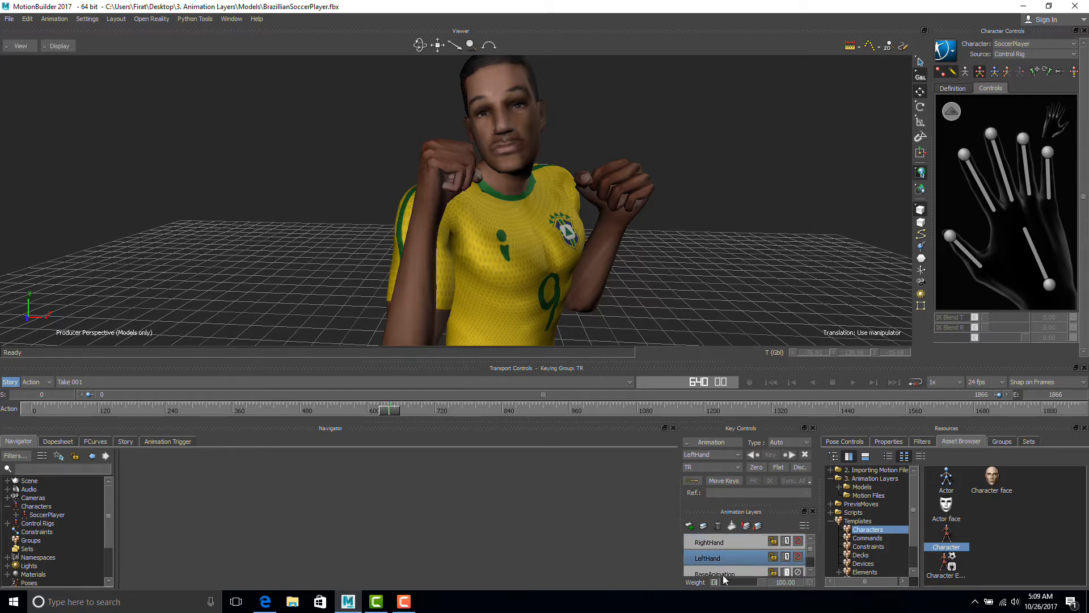
{"action": "left_click_drag", "start_coordinate": [760, 578], "coordinate": [803, 574]}
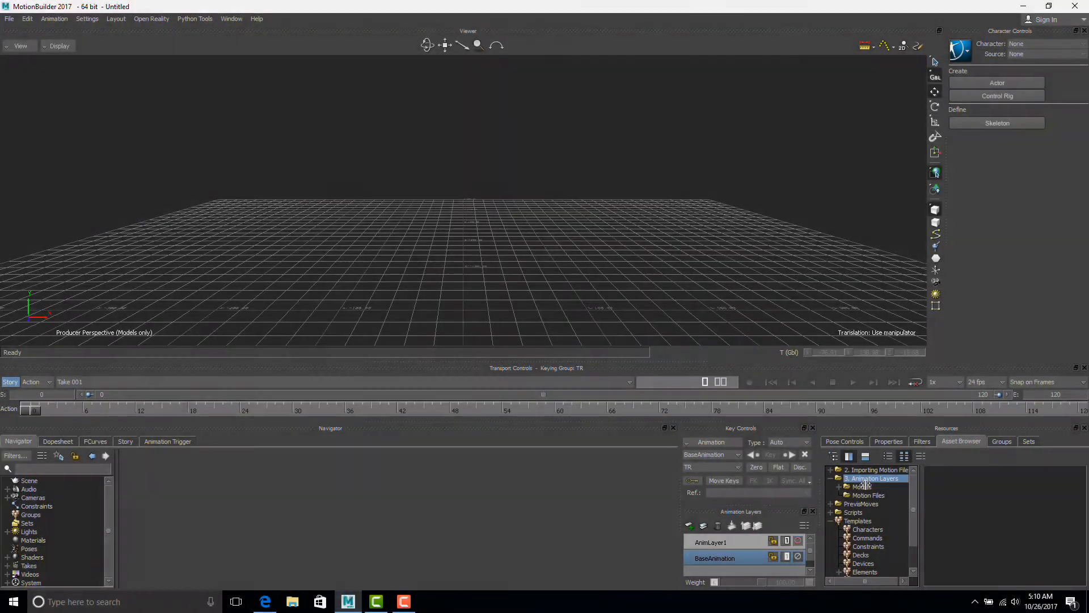
- Open the BrazillianSoccerPlayer model from the Animation Layers models in the empty scene with no animation, and dismiss the limits warning
{"action": "left_click", "coordinate": [862, 486]}
{"action": "left_click_drag", "start_coordinate": [949, 480], "coordinate": [516, 237]}
{"action": "mouse_move", "coordinate": [546, 241]}
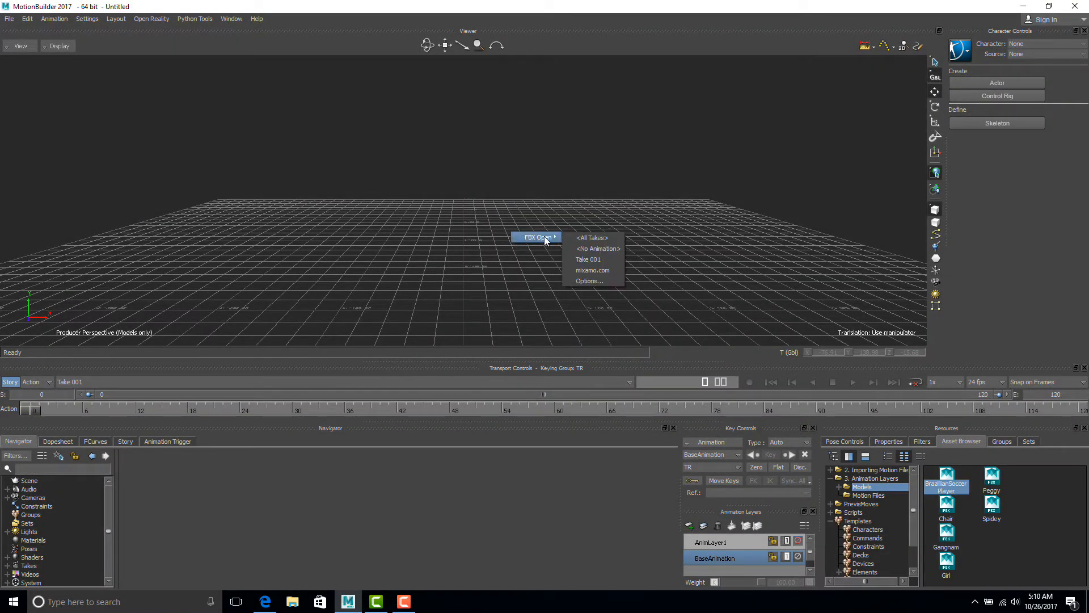
{"action": "left_click", "coordinate": [598, 252]}
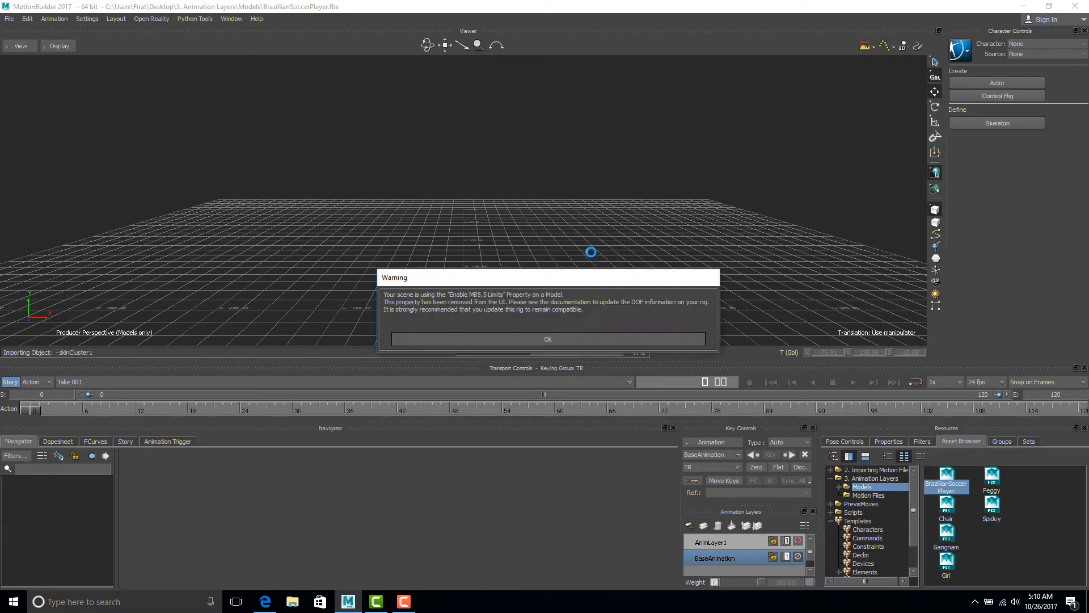
{"action": "left_click", "coordinate": [586, 336]}
- Characterize the soccer player's skeleton from its hips with the Character template, as a biped
{"action": "left_click_drag", "start_coordinate": [543, 232], "coordinate": [791, 403], "text": "ctrl"}
{"action": "left_click", "coordinate": [865, 529]}
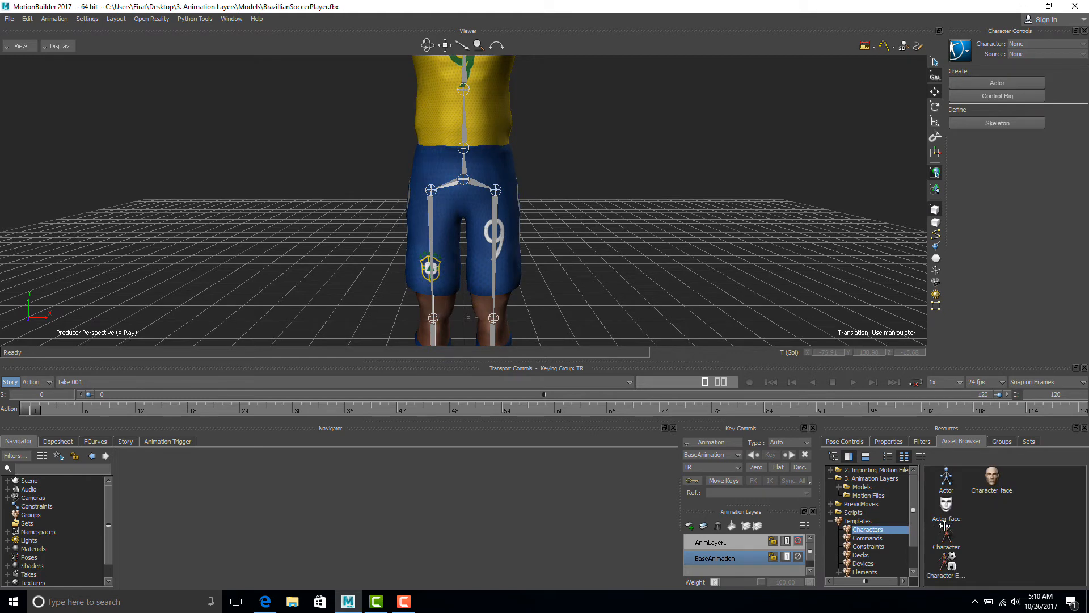
{"action": "left_click_drag", "start_coordinate": [946, 536], "coordinate": [485, 199]}
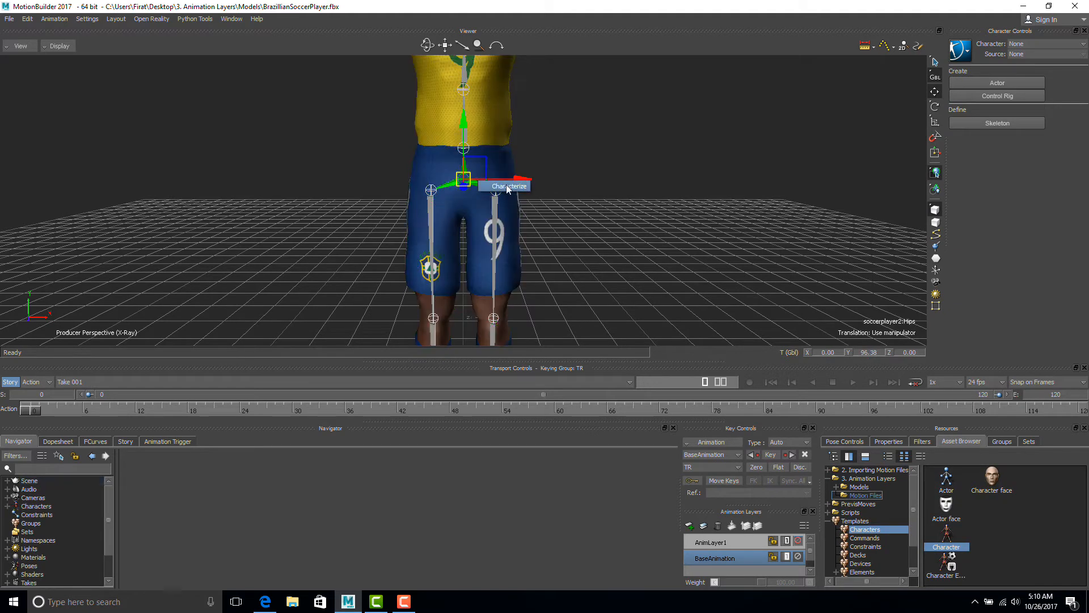
{"action": "left_click", "coordinate": [491, 333]}
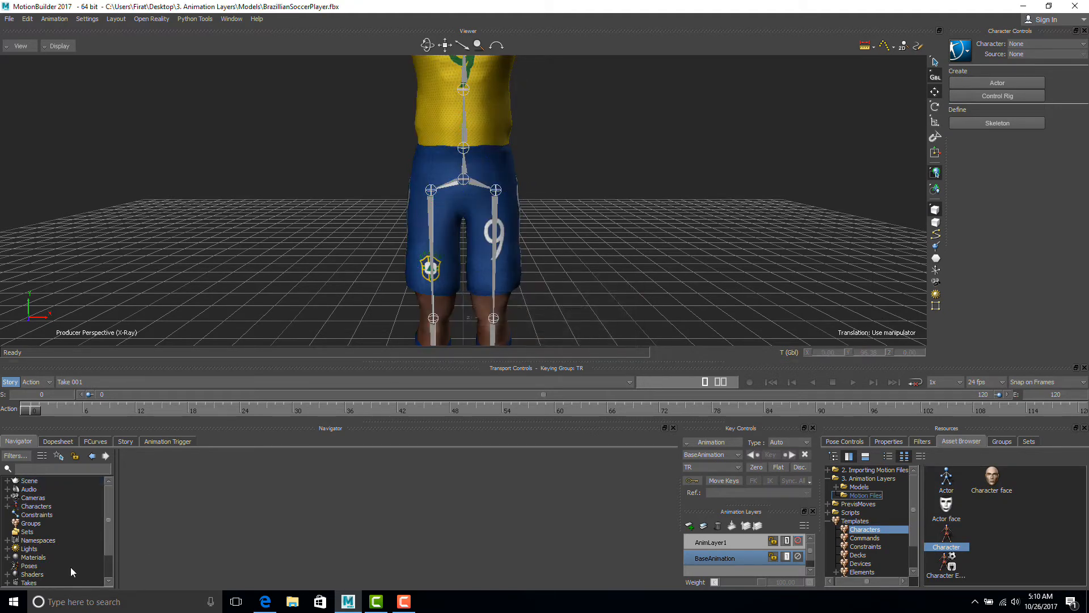
- Rename the soccer player's new character as SoccerPlayer
{"action": "left_click", "coordinate": [7, 506]}
{"action": "left_click", "coordinate": [38, 514]}
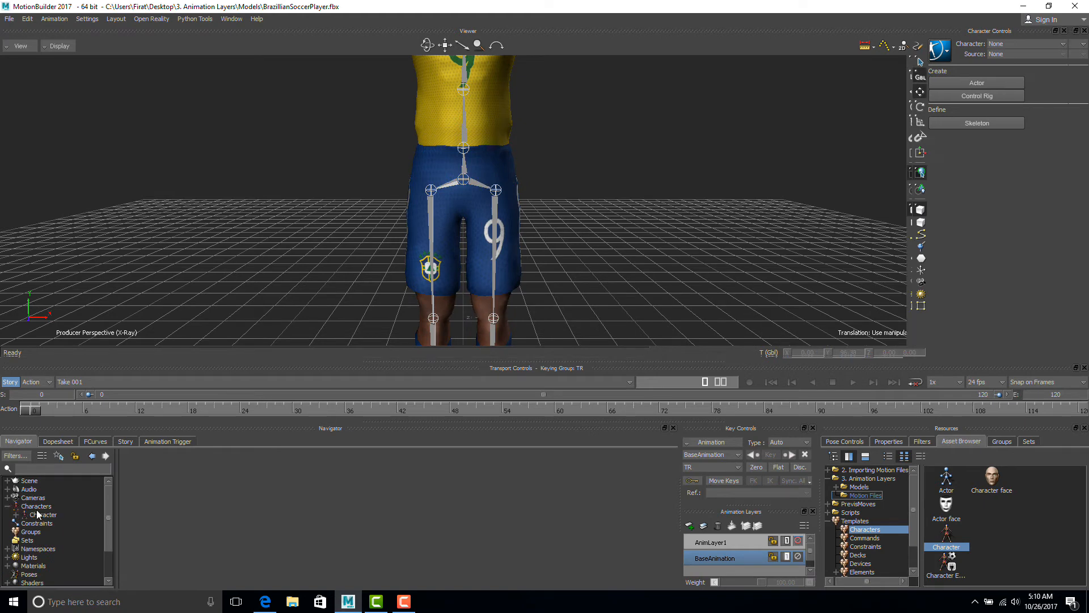
{"action": "right_click", "coordinate": [38, 514]}
{"action": "left_click", "coordinate": [58, 451]}
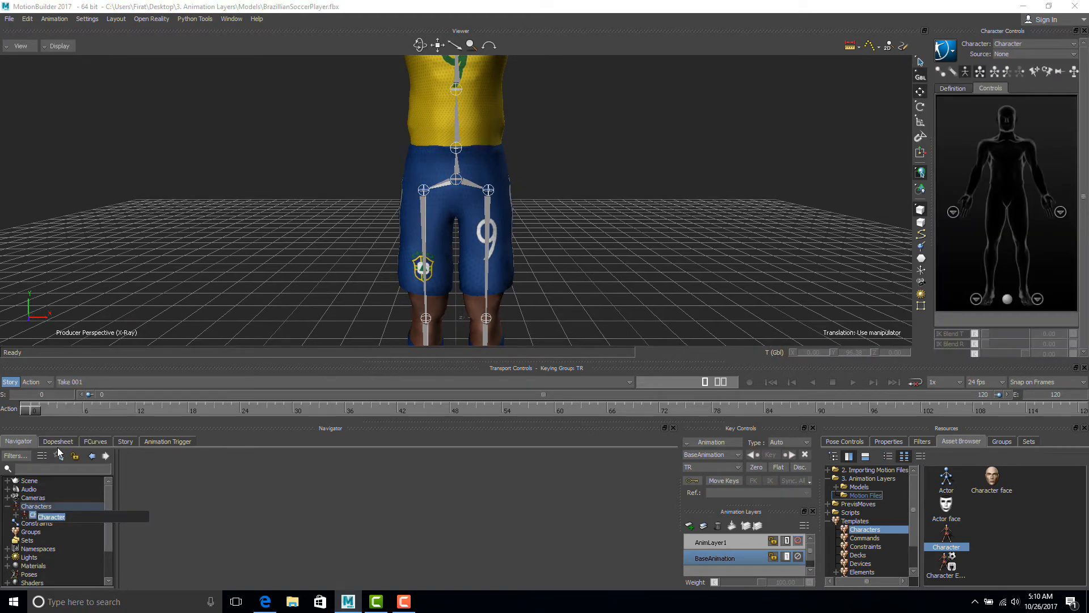
{"action": "type", "text": "SocceR"}
{"action": "type", "text": "Player"}
{"action": "key", "text": "Return"}
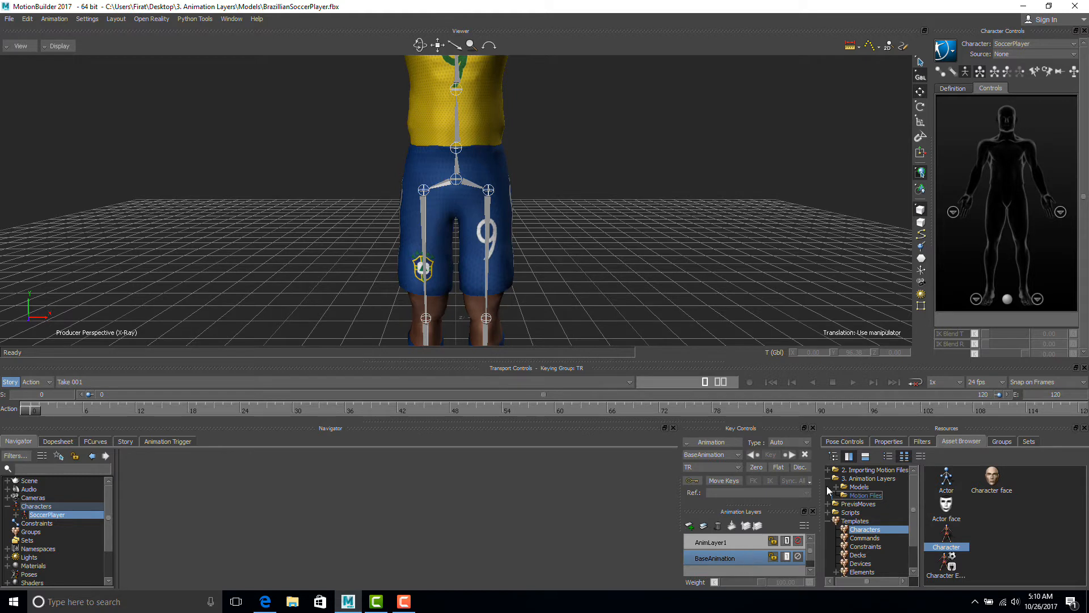
- Import the Football kick.bvh motion file into the scene from the Animation Layers motion files
{"action": "left_click", "coordinate": [871, 488]}
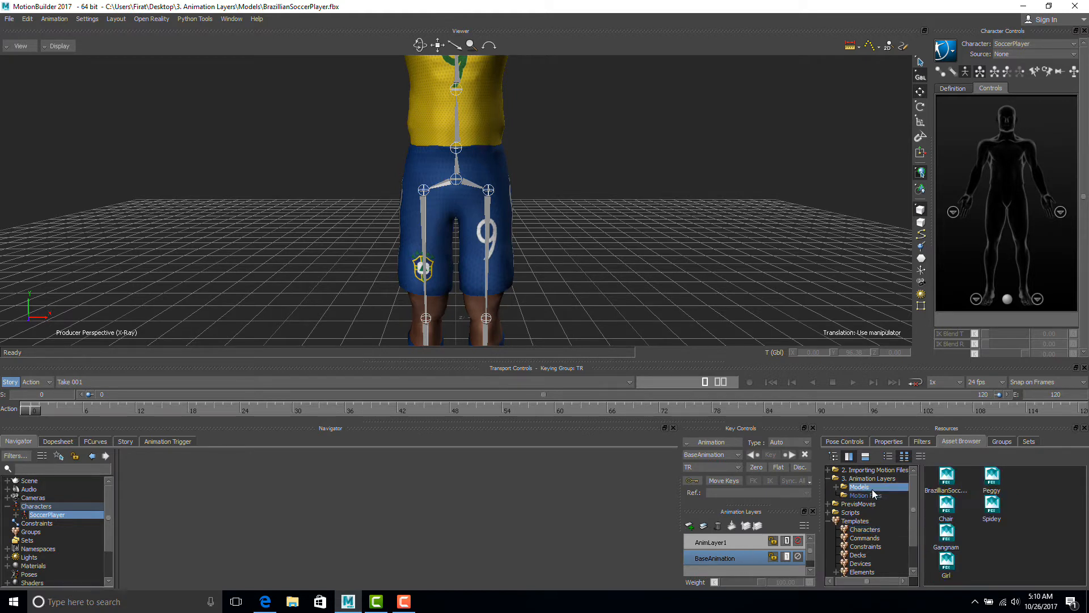
{"action": "left_click", "coordinate": [874, 496]}
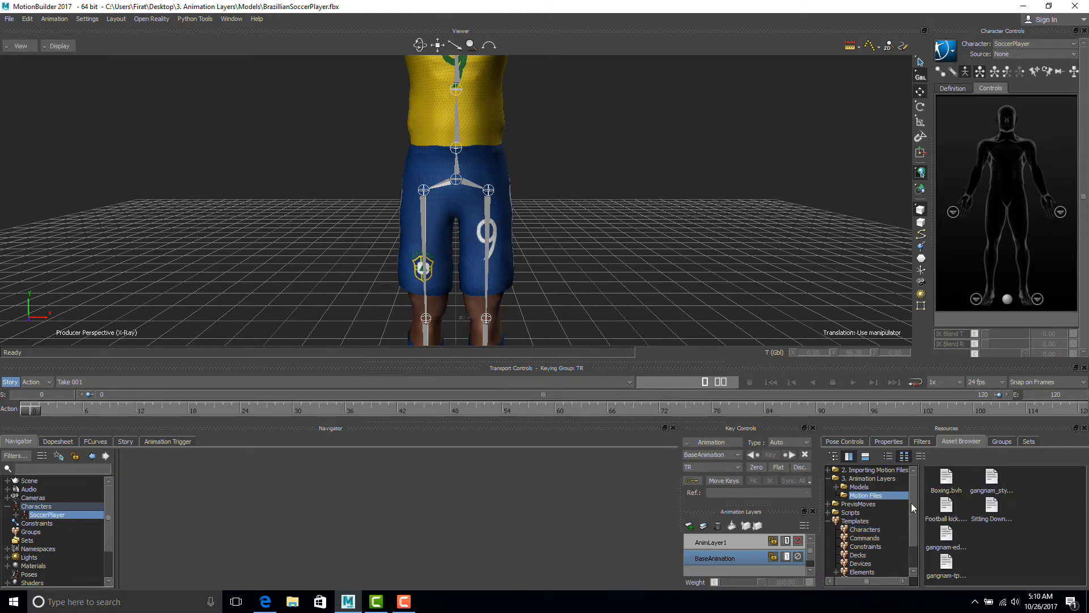
{"action": "left_click", "coordinate": [945, 511]}
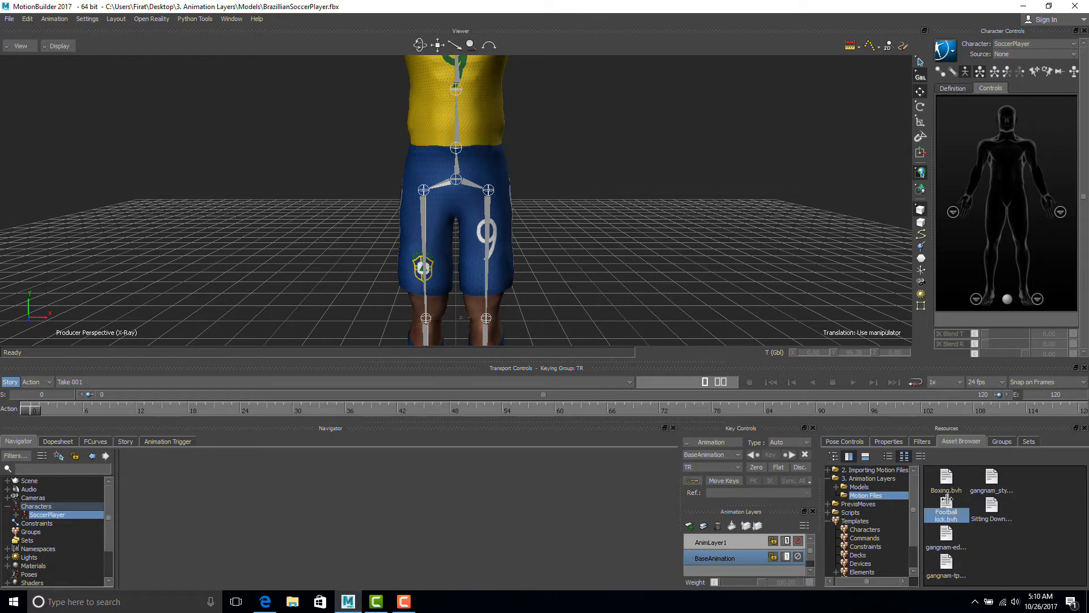
{"action": "left_click_drag", "start_coordinate": [946, 500], "coordinate": [609, 132]}
{"action": "left_click", "coordinate": [598, 288]}
- Characterize the imported yellow BVH skeleton at the player's feet with the Character template, as a biped
{"action": "left_click_drag", "start_coordinate": [580, 172], "coordinate": [754, 149], "text": "ctrl"}
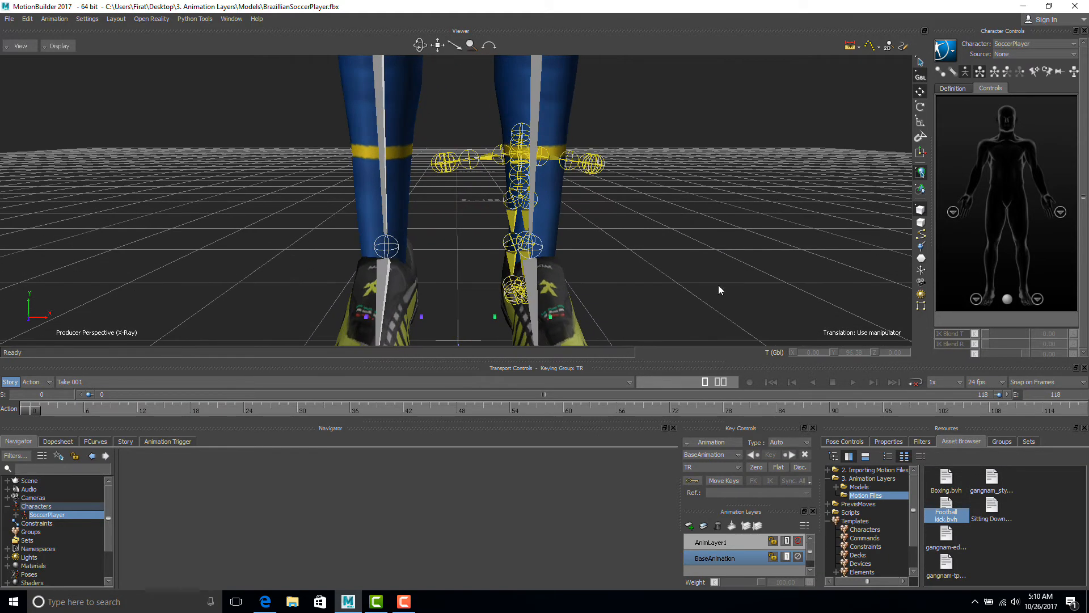
{"action": "left_click", "coordinate": [861, 528]}
{"action": "left_click_drag", "start_coordinate": [944, 530], "coordinate": [512, 221]}
{"action": "left_click", "coordinate": [514, 220]}
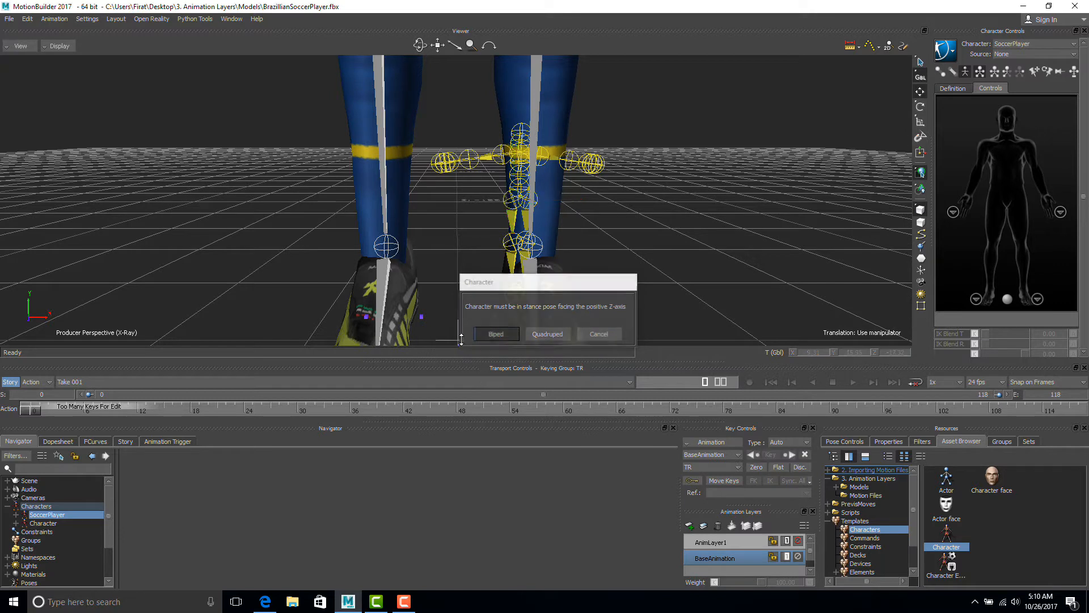
{"action": "left_click", "coordinate": [494, 335]}
- Rename the BVH skeleton's character as BallKick
{"action": "right_click", "coordinate": [44, 522]}
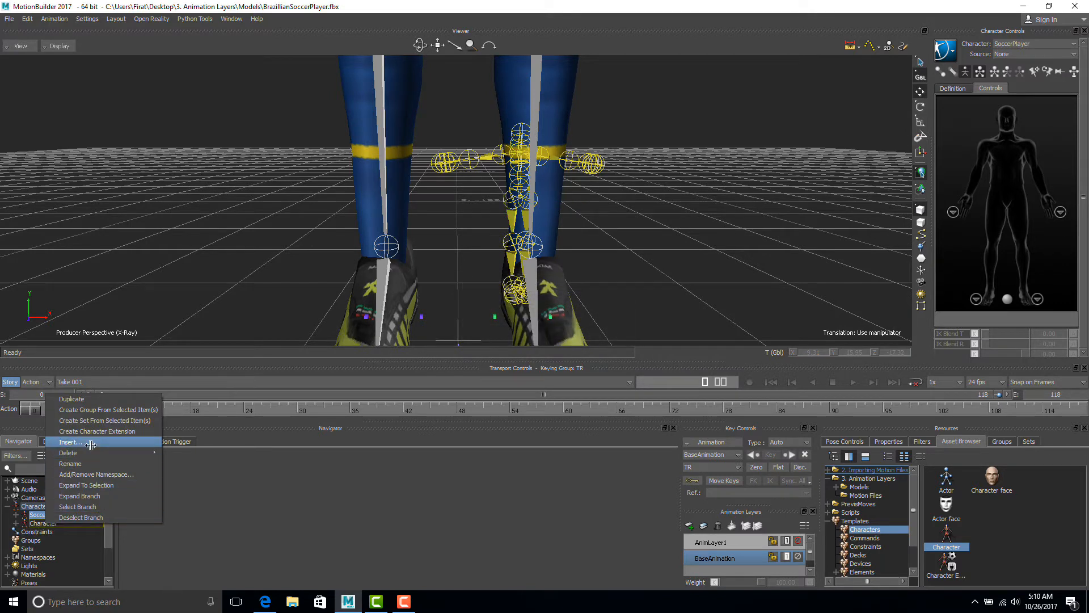
{"action": "left_click", "coordinate": [77, 463]}
{"action": "type", "text": "B"}
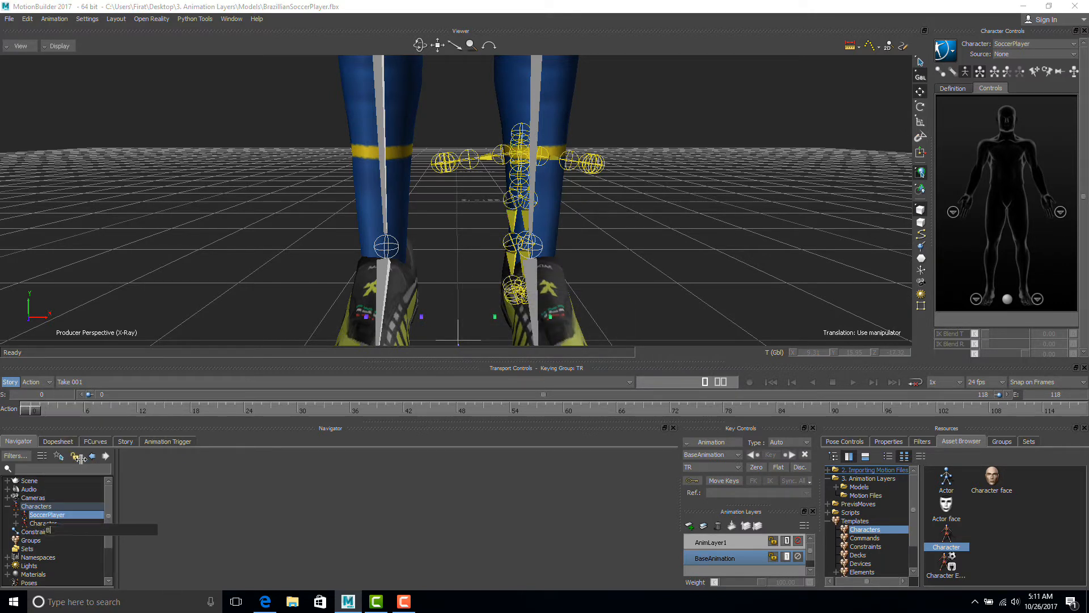
{"action": "type", "text": "allKick"}
{"action": "key", "text": "Return"}
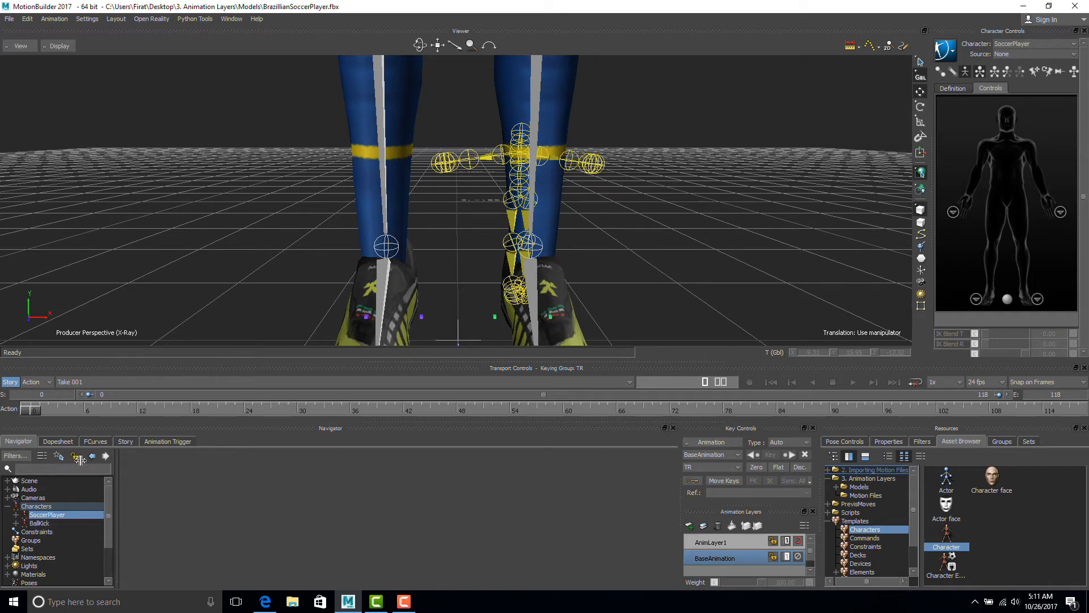
- Frame the whole scene, set BallKick as the SoccerPlayer character's source, and play the retargeted kick
{"action": "key", "text": "a"}
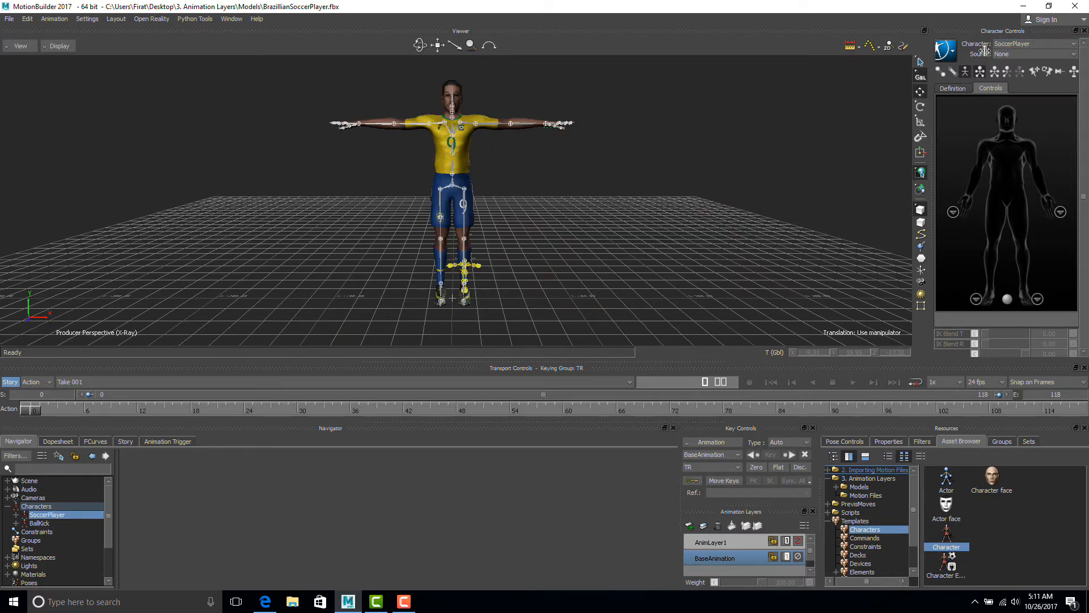
{"action": "left_click", "coordinate": [1004, 53]}
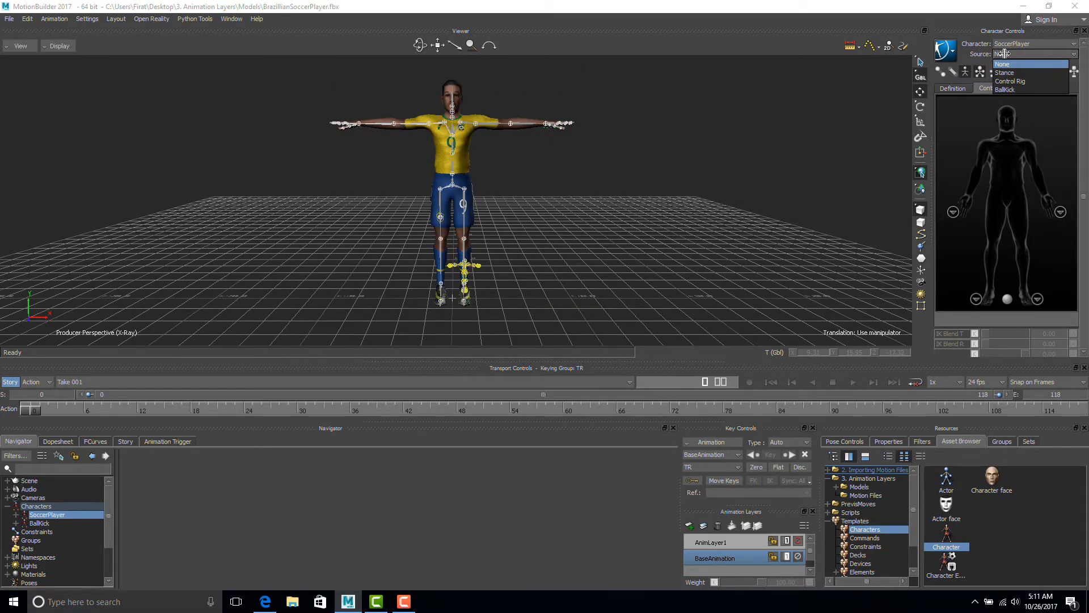
{"action": "left_click", "coordinate": [1003, 87]}
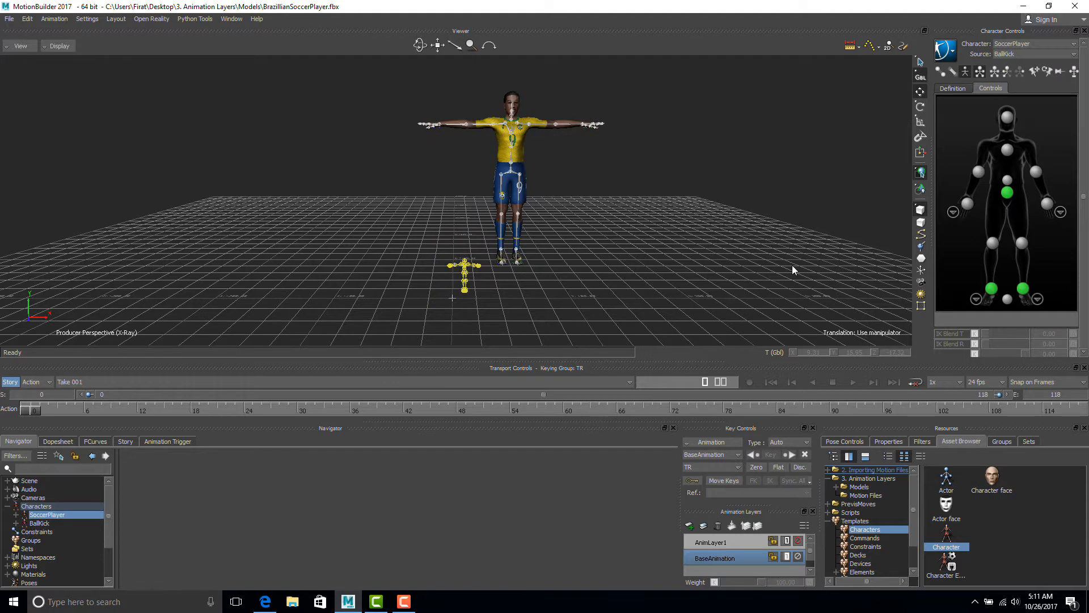
{"action": "left_click", "coordinate": [852, 382]}
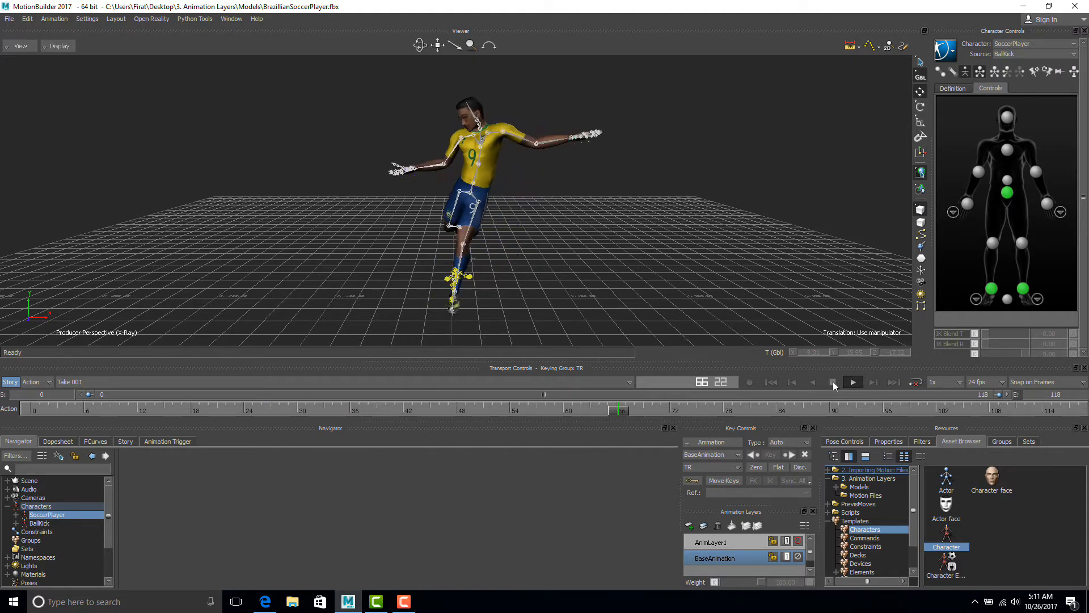
{"action": "left_click", "coordinate": [832, 381]}
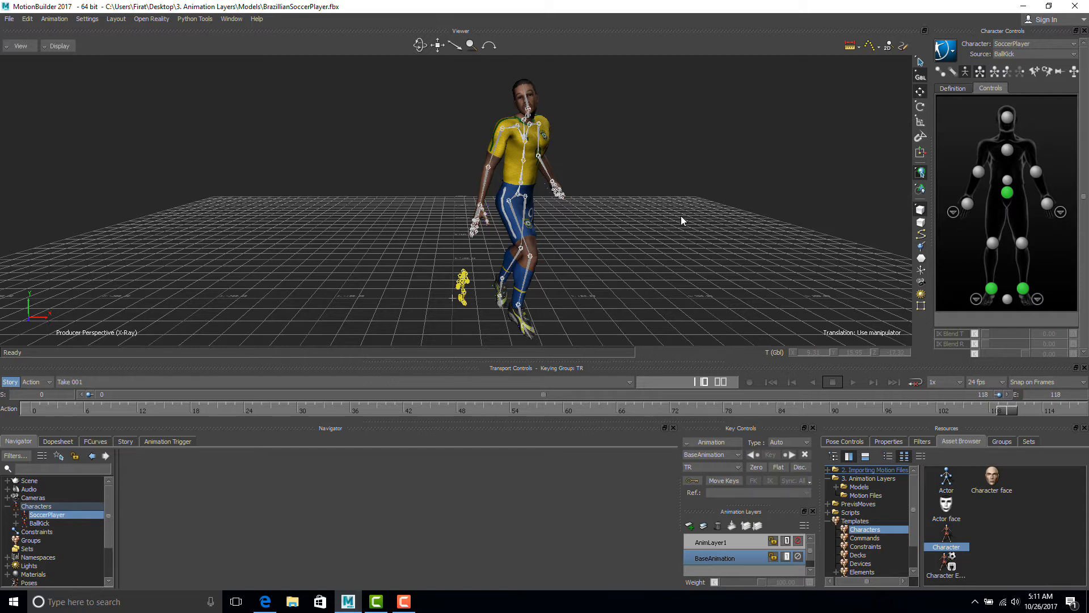
- Switch the viewer from X-Ray to normal display and replay the kick from the first frame
{"action": "key", "text": "ctrl+a"}
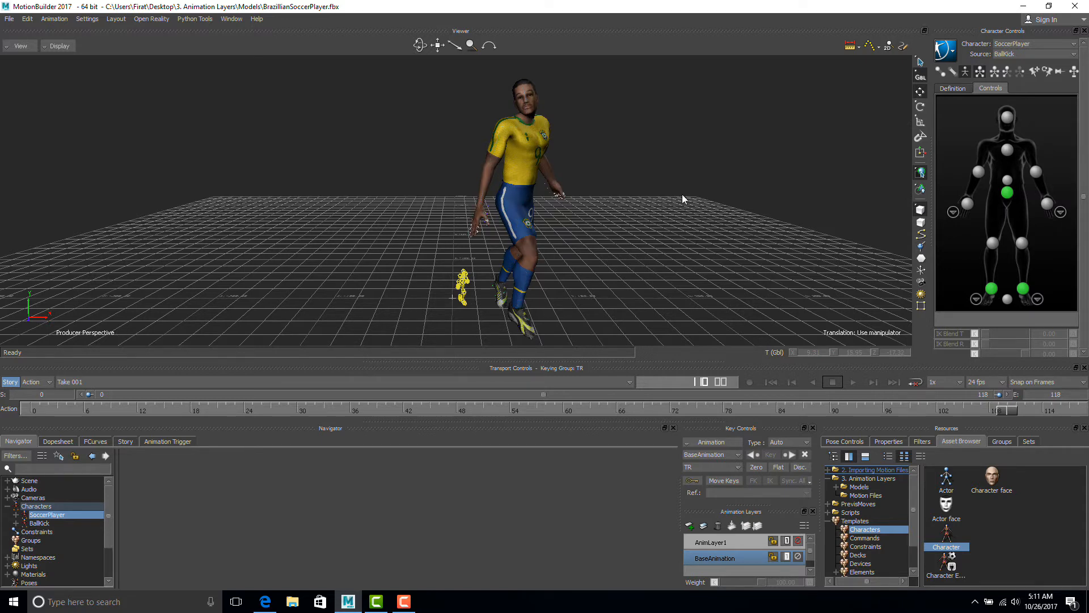
{"action": "left_click", "coordinate": [772, 382]}
{"action": "left_click", "coordinate": [853, 382]}
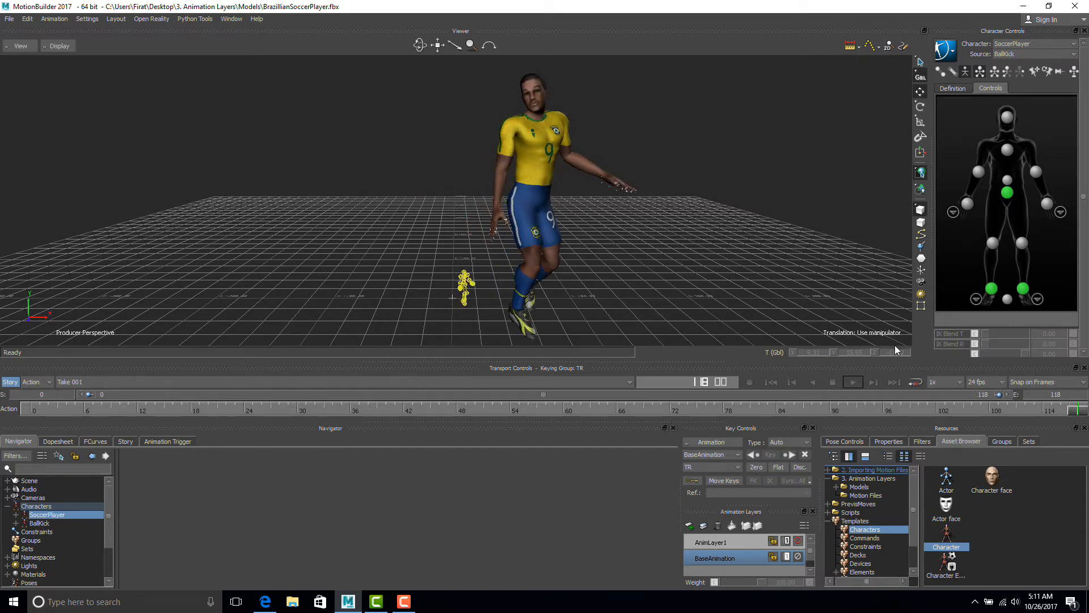
- Go to frame 80 and examine the player's raised arm, torso and legs up close
{"action": "left_click", "coordinate": [1012, 400]}
{"action": "left_click_drag", "start_coordinate": [1011, 396], "coordinate": [741, 351]}
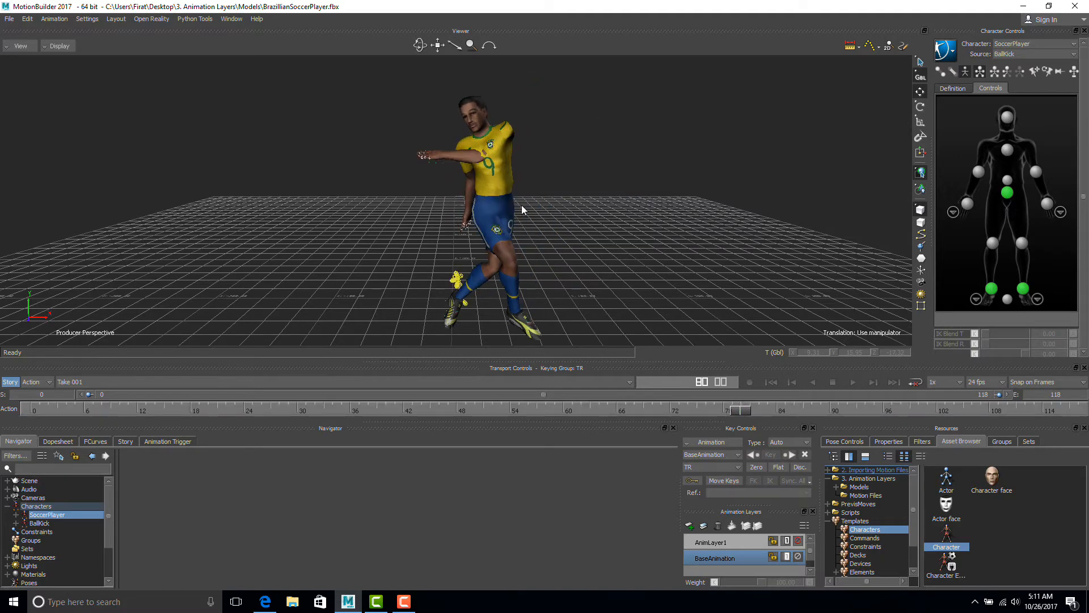
{"action": "left_click_drag", "start_coordinate": [523, 207], "coordinate": [647, 210], "text": "ctrl"}
{"action": "left_click_drag", "start_coordinate": [644, 152], "coordinate": [639, 211], "text": "shift"}
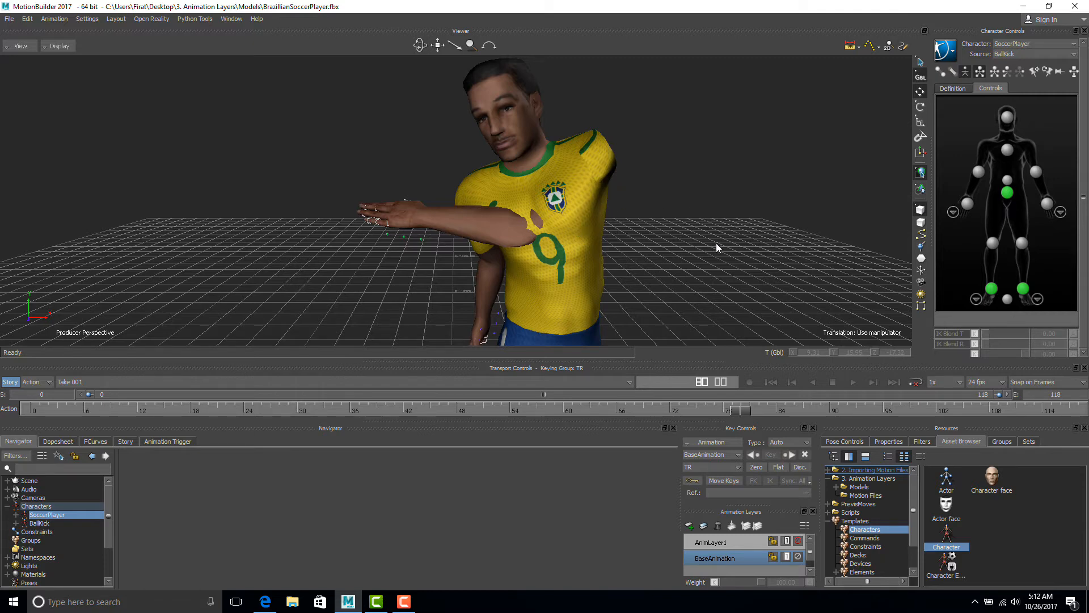
{"action": "left_click_drag", "start_coordinate": [716, 243], "coordinate": [676, 209], "text": "ctrl"}
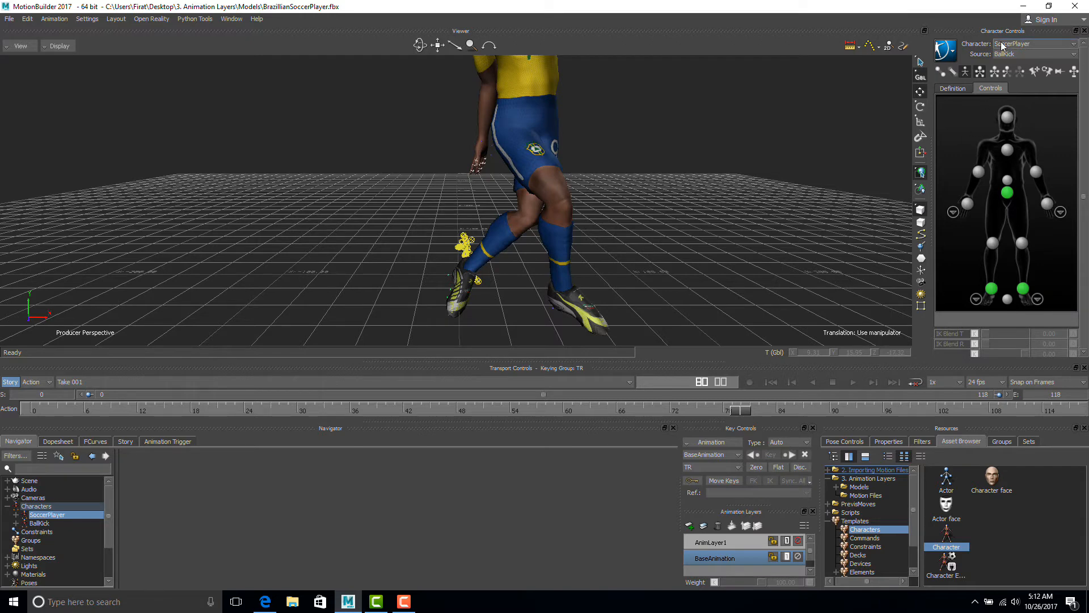
- Bake the SoccerPlayer's retargeted motion to a new FK/IK control rig
{"action": "left_click", "coordinate": [956, 48]}
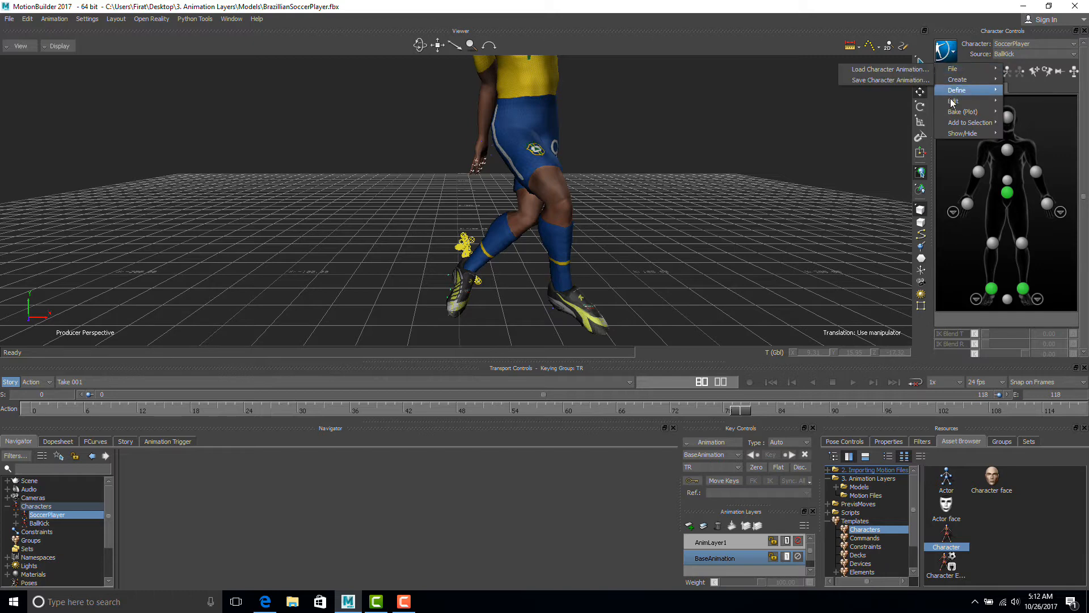
{"action": "mouse_move", "coordinate": [963, 124]}
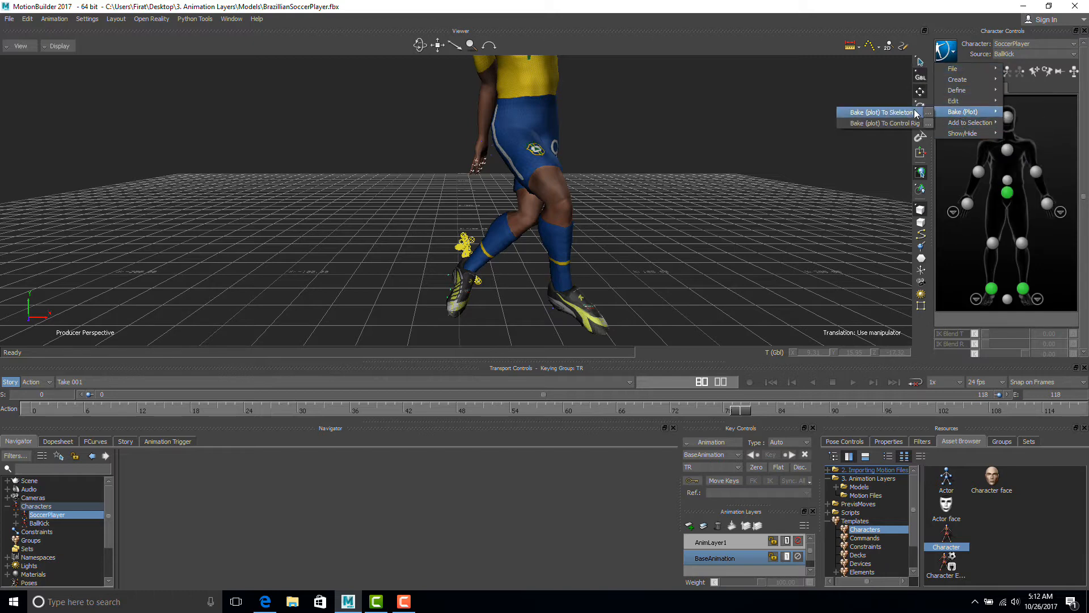
{"action": "left_click", "coordinate": [907, 123]}
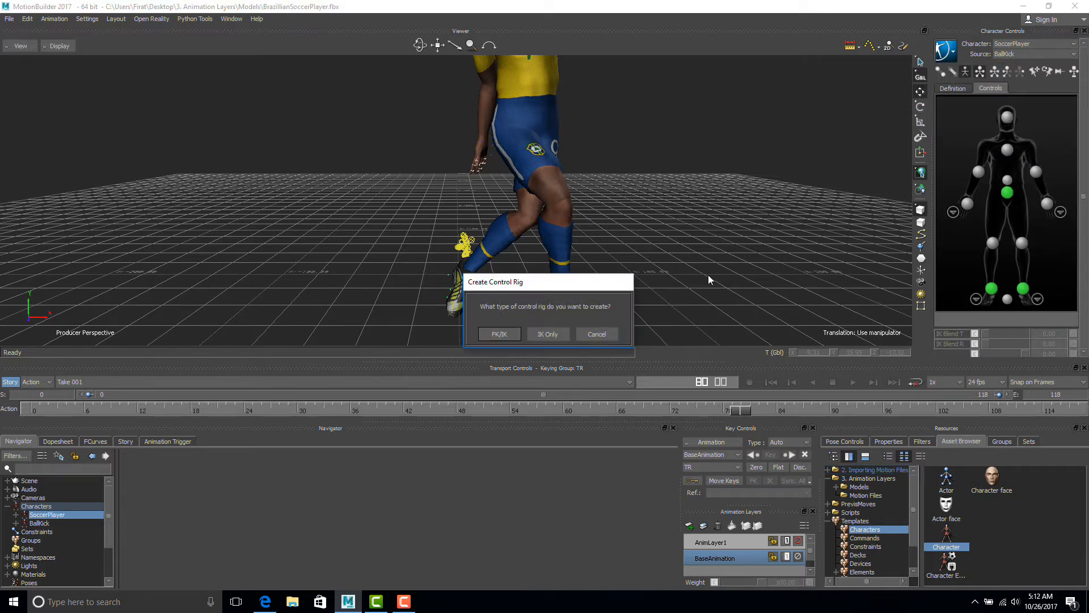
{"action": "left_click", "coordinate": [500, 334]}
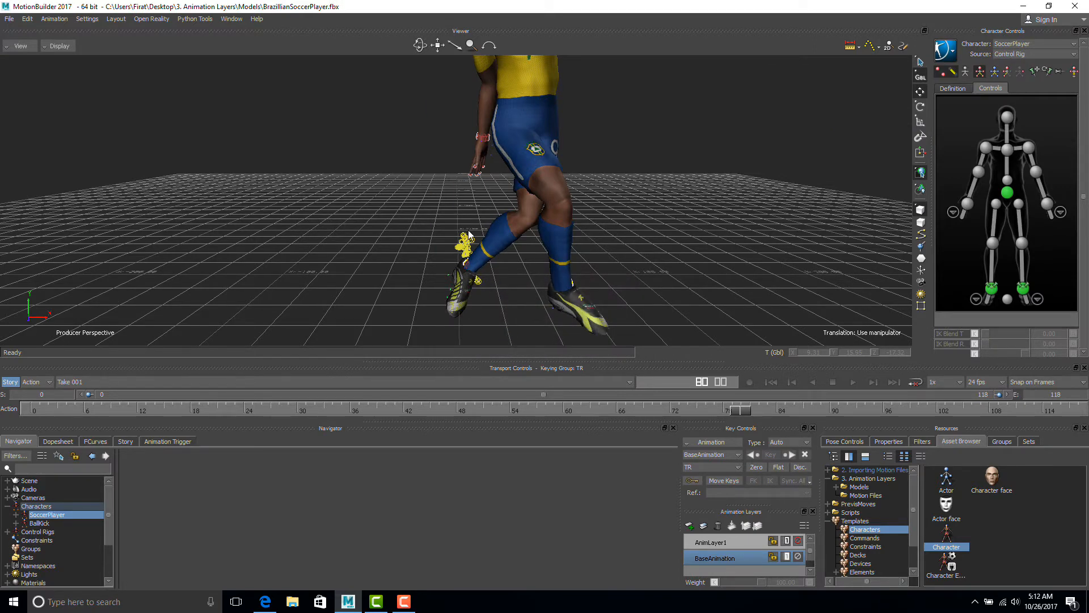
- Delete the BVH reference skeleton hierarchy in the schematic view together with the BallKick character, and return to the perspective view
{"action": "right_click_drag", "start_coordinate": [478, 259], "coordinate": [518, 255], "text": "alt"}
{"action": "mouse_move", "coordinate": [500, 298]}
{"action": "left_mouse_down", "text": "alt"}
{"action": "mouse_move", "coordinate": [566, 293]}
{"action": "mouse_move", "coordinate": [488, 288]}
{"action": "left_mouse_up", "text": "alt"}
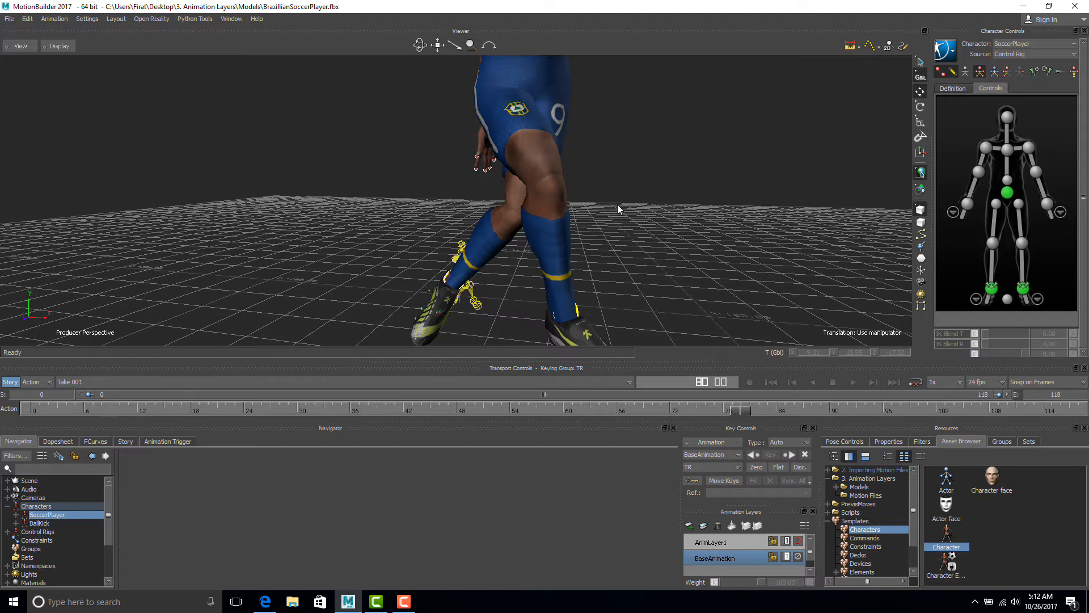
{"action": "key", "text": "ctrl+w"}
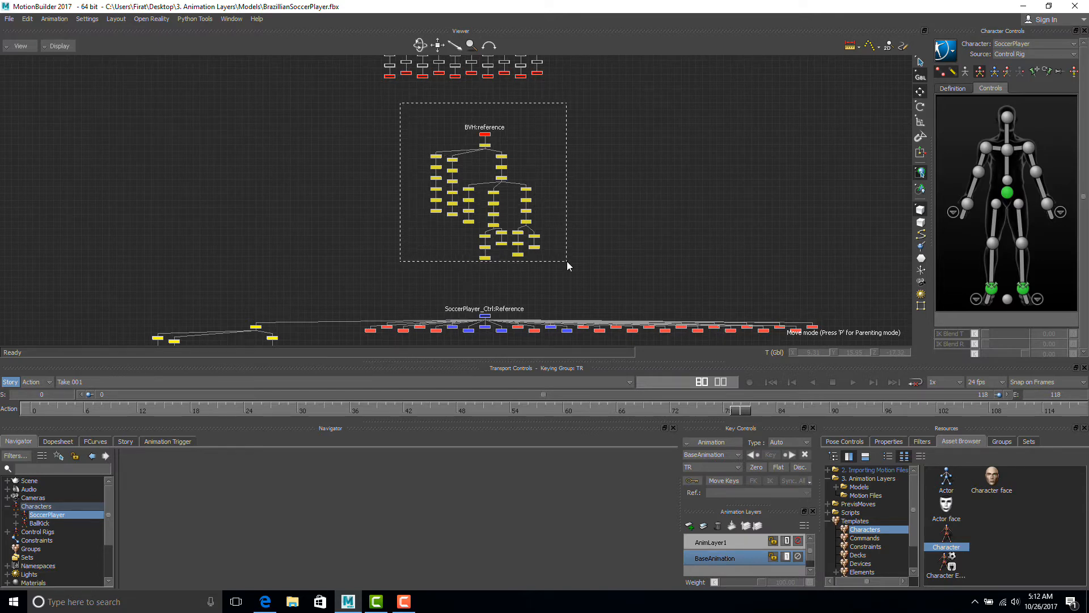
{"action": "left_click_drag", "start_coordinate": [566, 261], "coordinate": [567, 255]}
{"action": "right_click", "coordinate": [529, 239]}
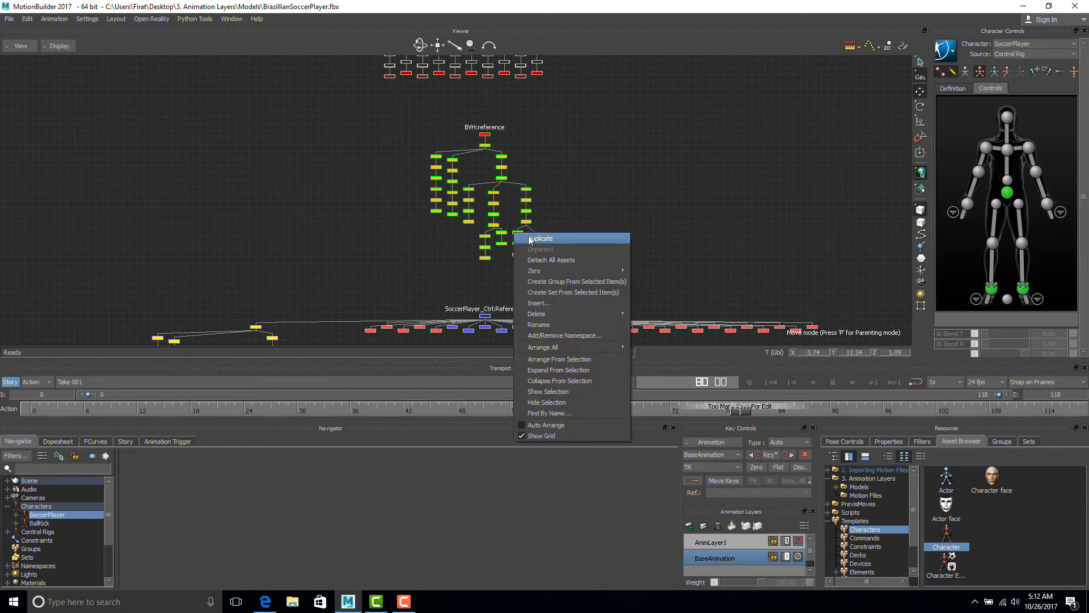
{"action": "mouse_move", "coordinate": [584, 317]}
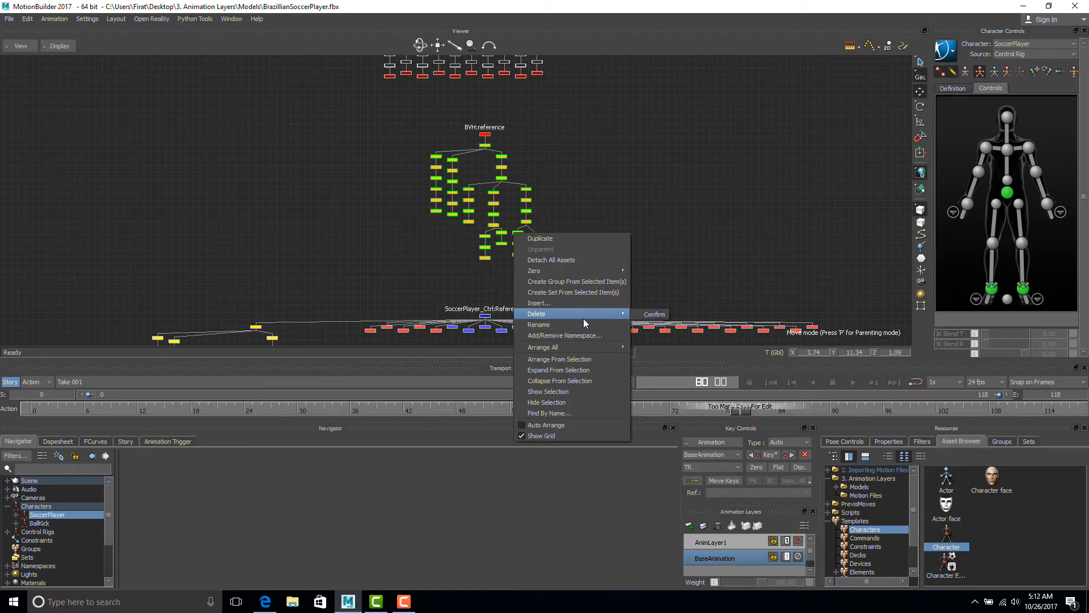
{"action": "left_click", "coordinate": [647, 314]}
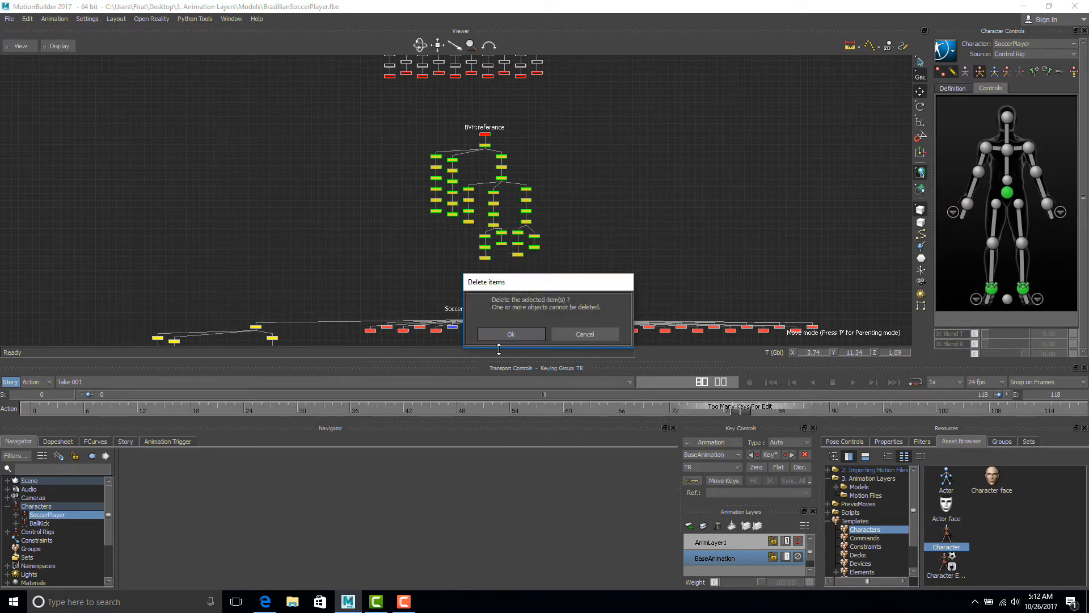
{"action": "left_click", "coordinate": [511, 334]}
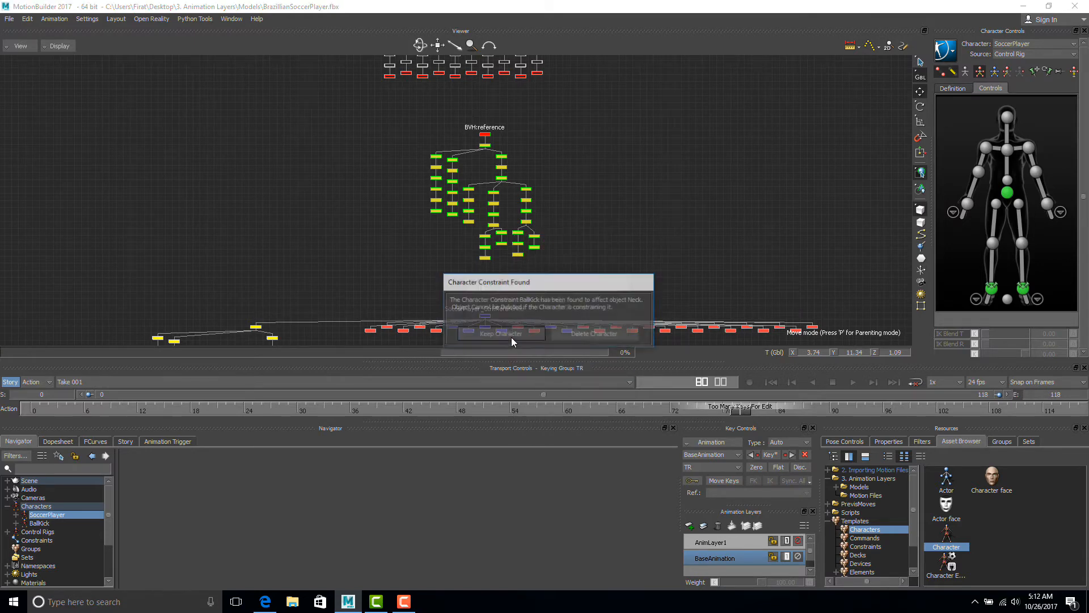
{"action": "left_click", "coordinate": [587, 332]}
{"action": "left_click", "coordinate": [565, 328]}
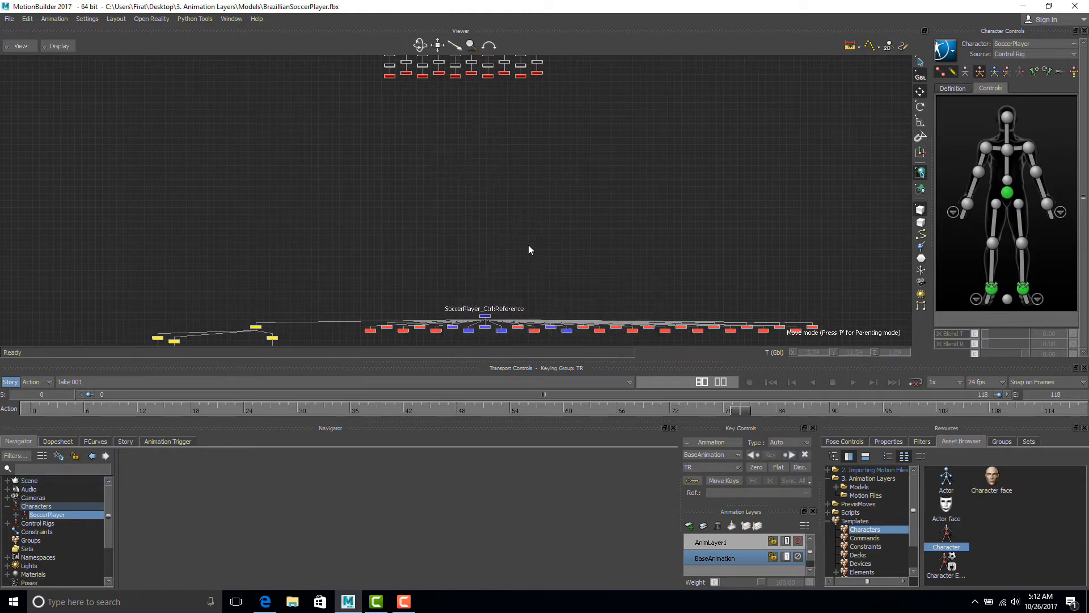
{"action": "key", "text": "ctrl+e"}
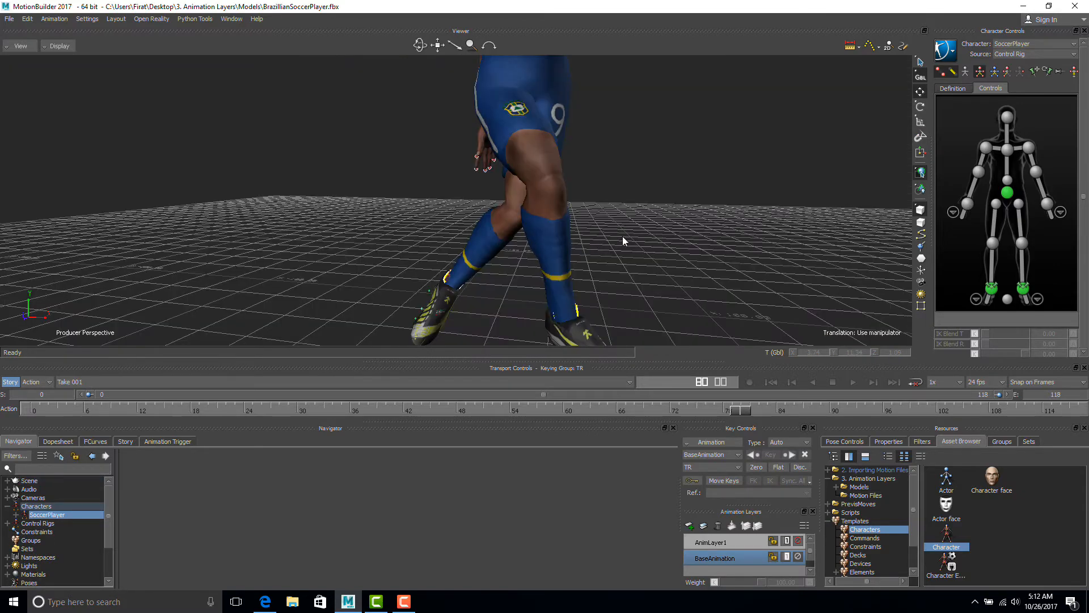
- Rename the AnimLayer1 animation layer as LeftArm
{"action": "left_click_drag", "start_coordinate": [546, 229], "coordinate": [523, 229], "text": "ctrl"}
{"action": "left_click_drag", "start_coordinate": [600, 194], "coordinate": [601, 234], "text": "shift"}
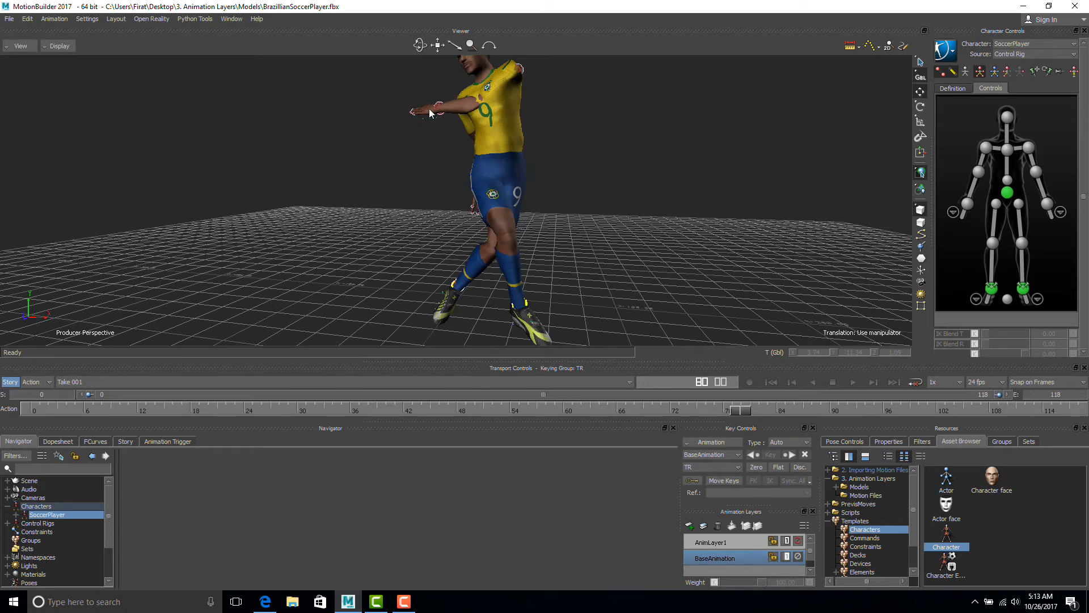
{"action": "left_click", "coordinate": [705, 544]}
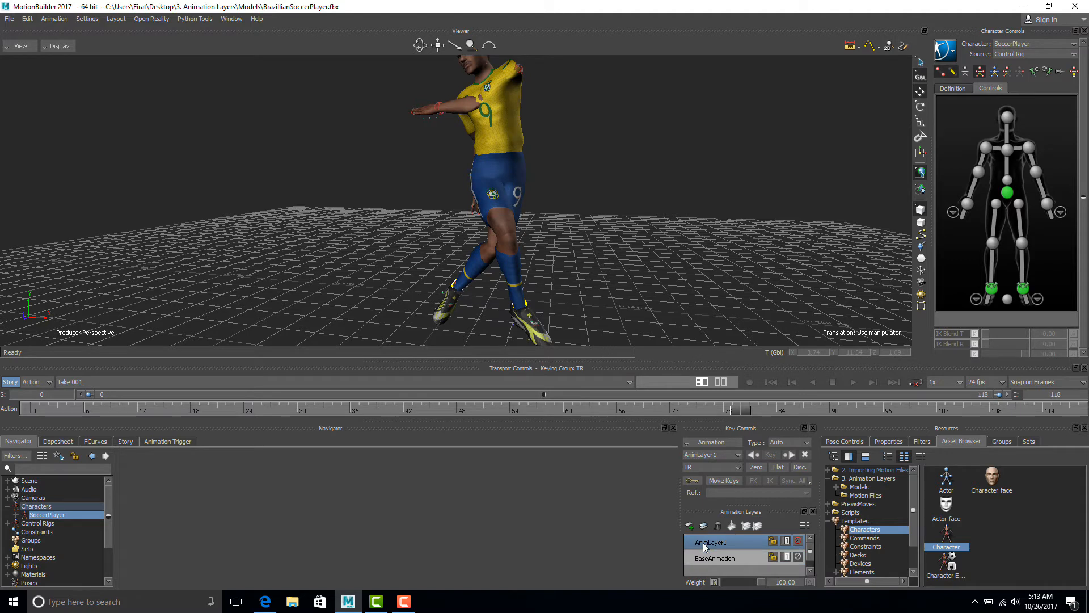
{"action": "right_click", "coordinate": [703, 543]}
{"action": "left_click", "coordinate": [724, 443]}
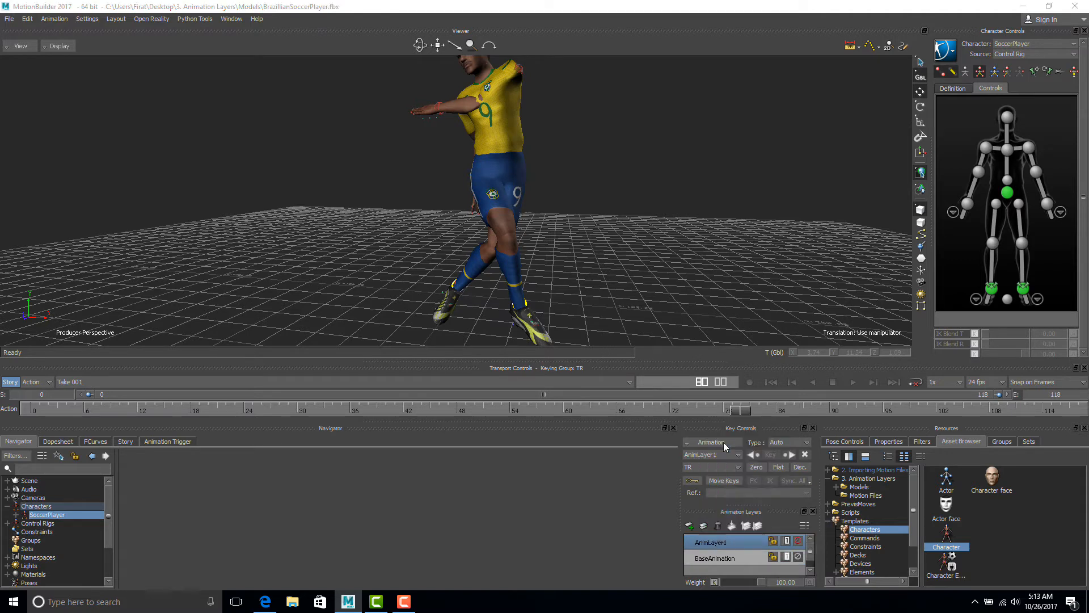
{"action": "type", "text": "LeftArm"}
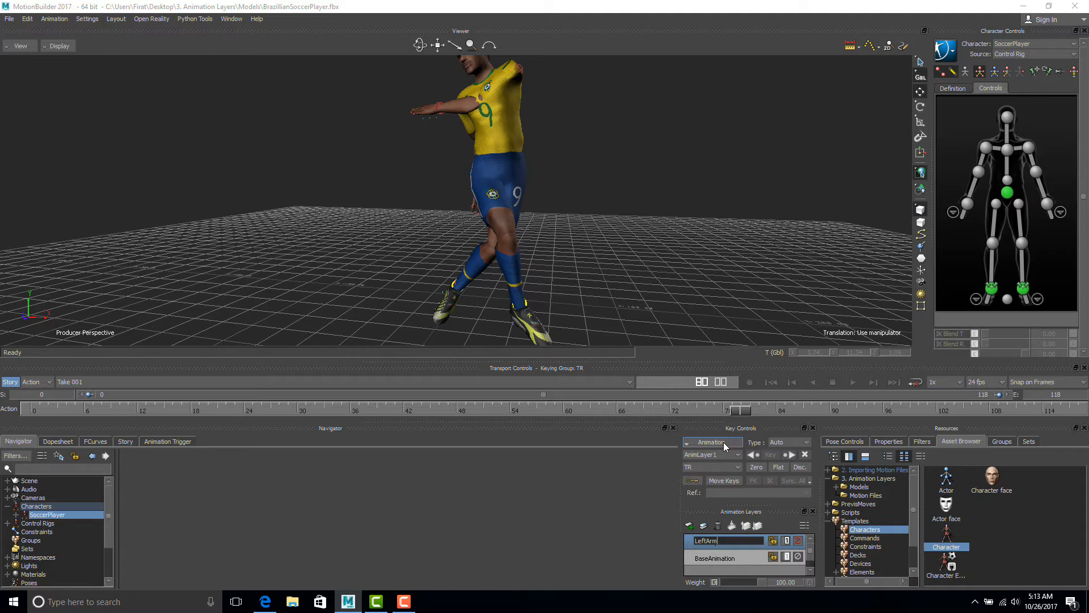
{"action": "key", "text": "Return"}
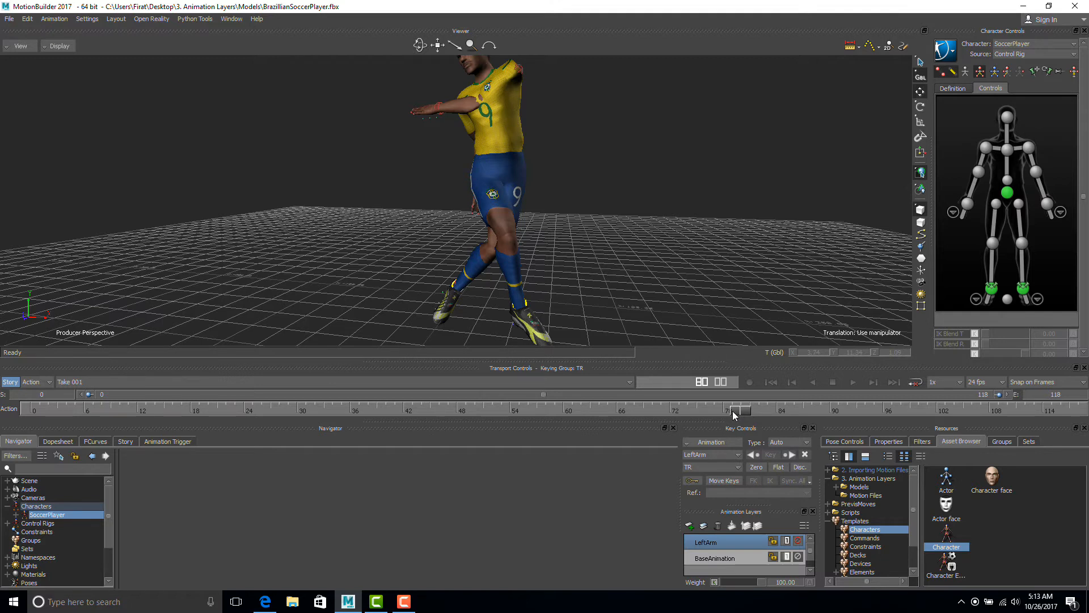
- Set a zero key on the left shoulder effector at frame 67 in the LeftArm layer
{"action": "left_click_drag", "start_coordinate": [733, 415], "coordinate": [629, 366]}
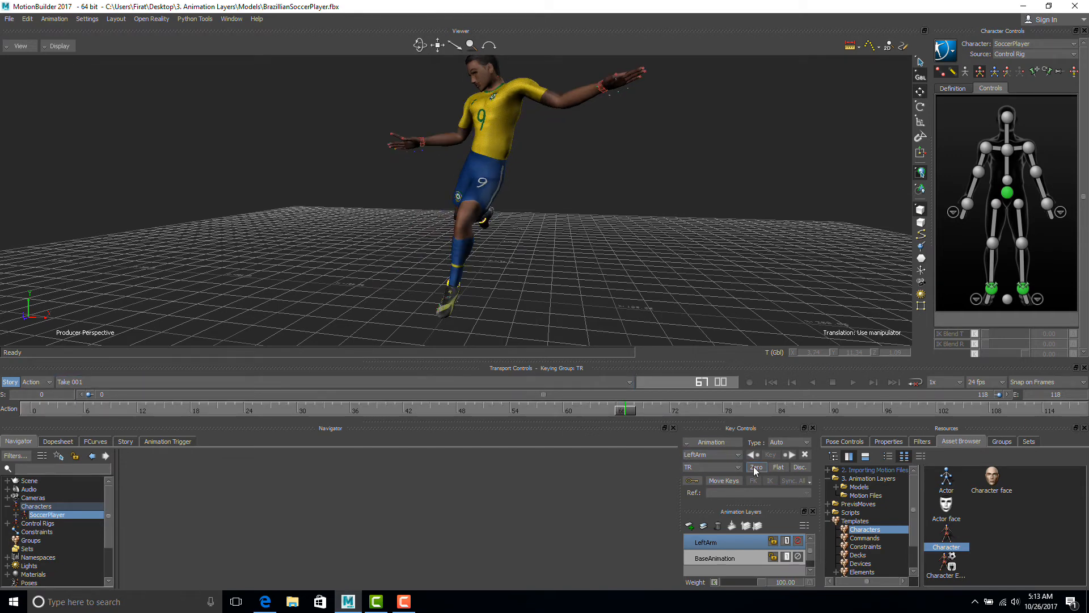
{"action": "left_click", "coordinate": [1026, 146]}
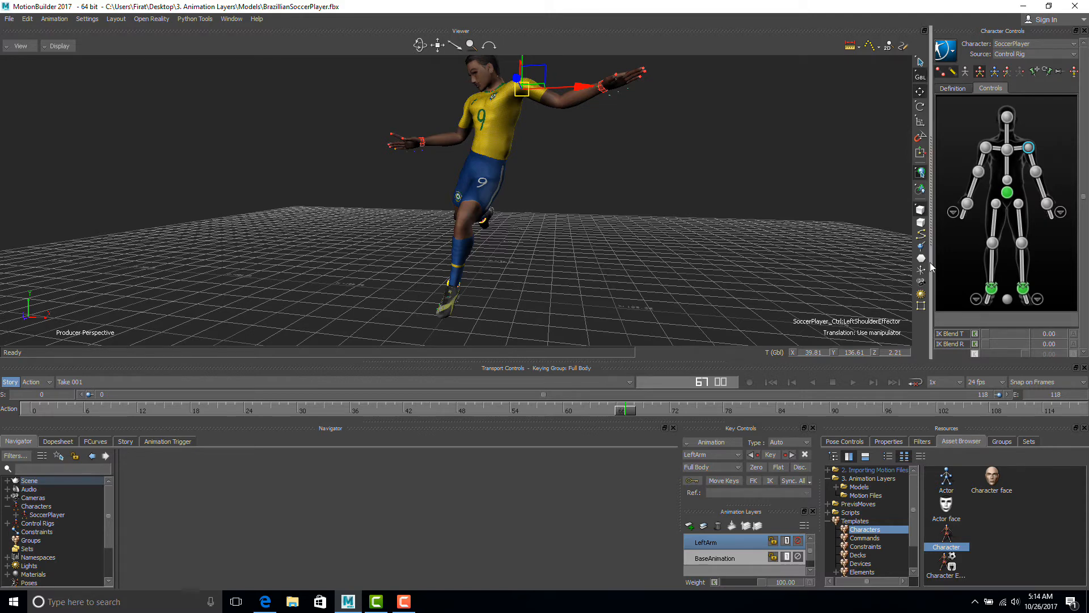
{"action": "left_click", "coordinate": [753, 471]}
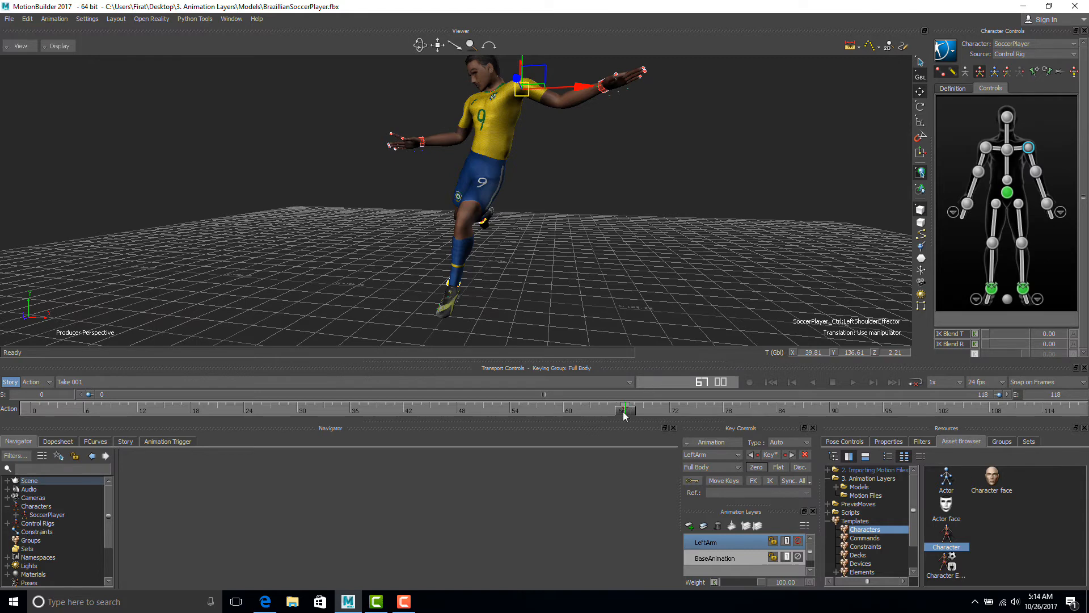
- Rotate the left shoulder effector at frame 80 to about X 95, Y -50, Z -96 so the arm clears the torso, and key it
{"action": "left_click_drag", "start_coordinate": [626, 410], "coordinate": [746, 407]}
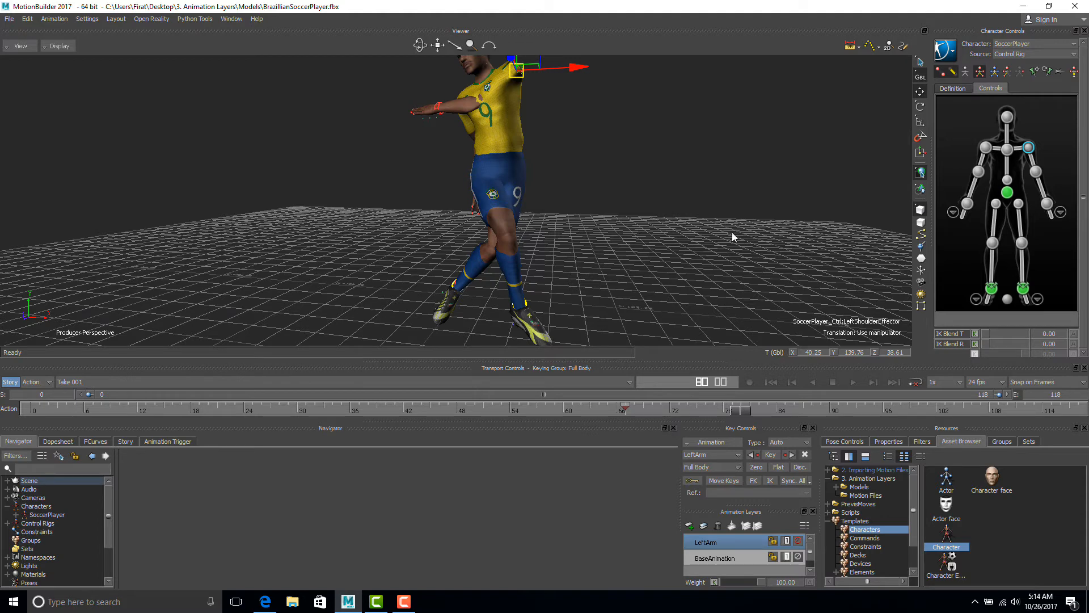
{"action": "left_click_drag", "start_coordinate": [713, 203], "coordinate": [708, 244], "text": "shift"}
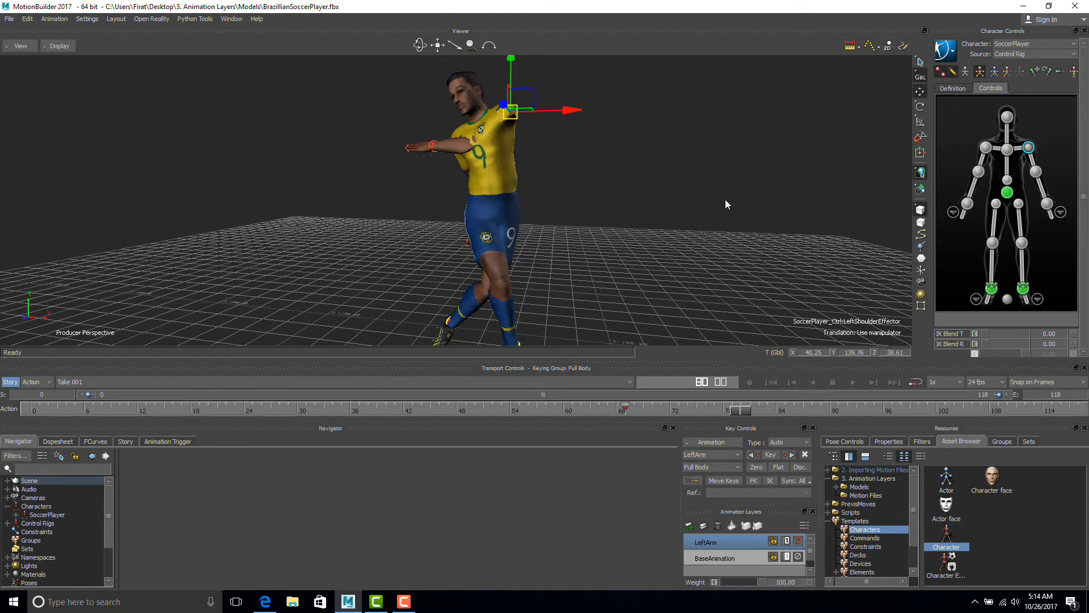
{"action": "key", "text": "r"}
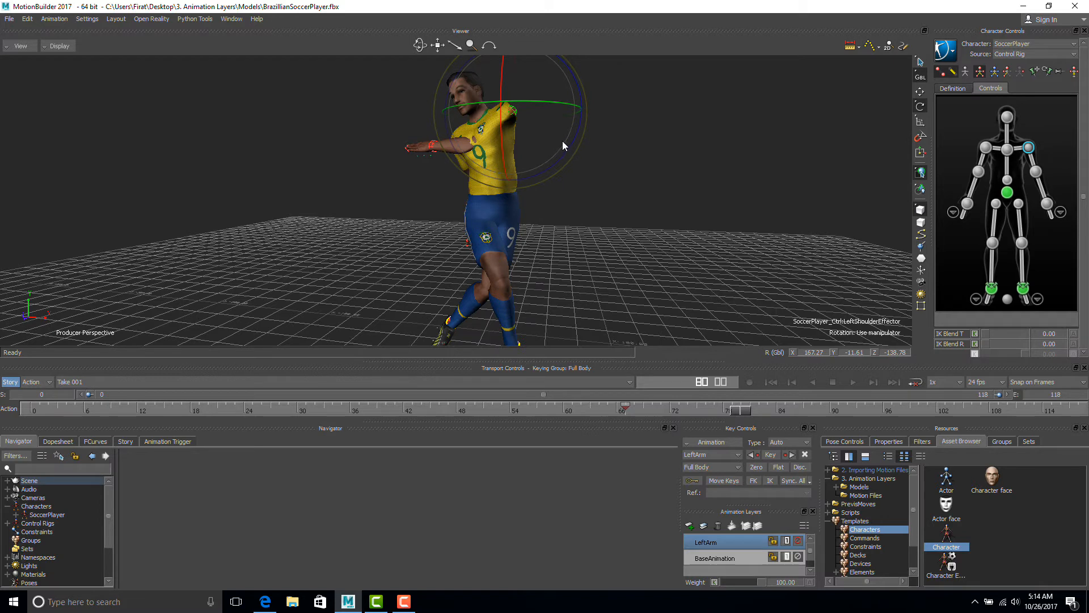
{"action": "left_click_drag", "start_coordinate": [539, 102], "coordinate": [580, 103]}
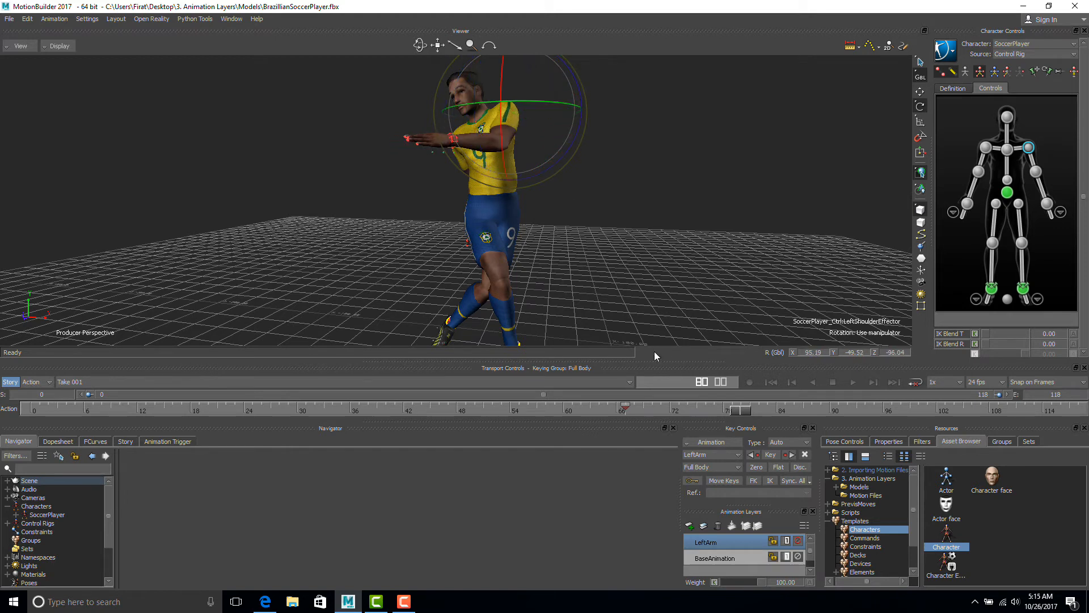
{"action": "left_click", "coordinate": [774, 456]}
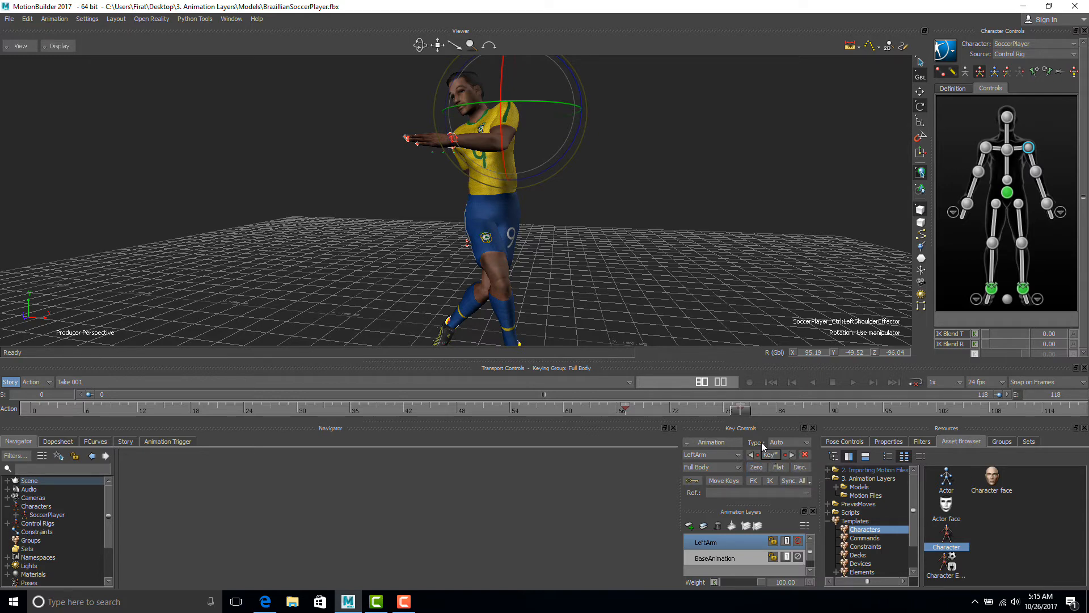
- Scrub through the kick before and after frame 80 to examine how the arm correction affects the surrounding motion
{"action": "left_click_drag", "start_coordinate": [744, 409], "coordinate": [530, 371]}
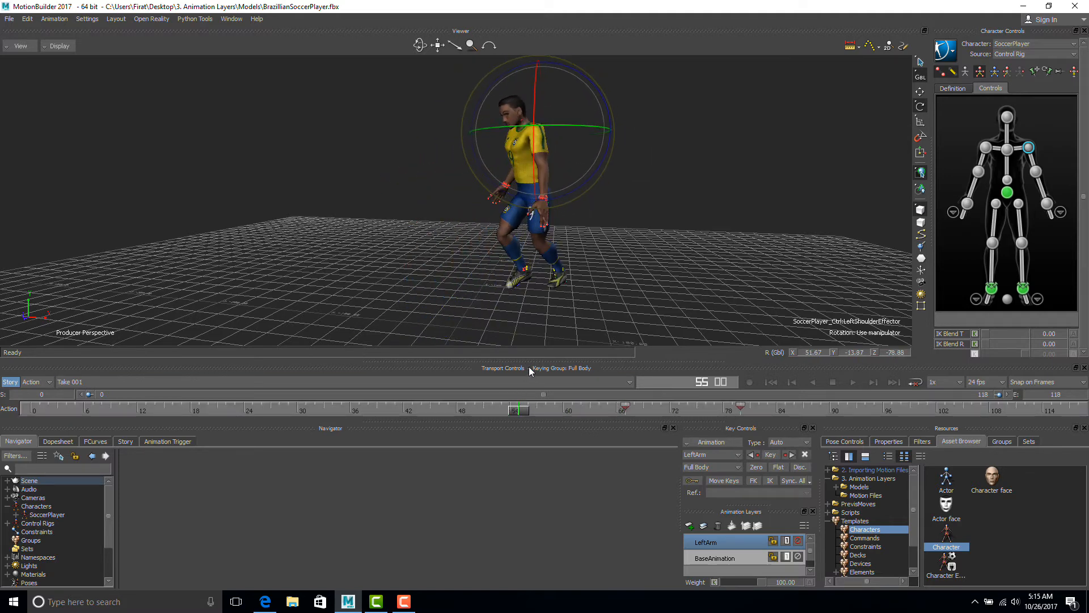
{"action": "left_click", "coordinate": [676, 287]}
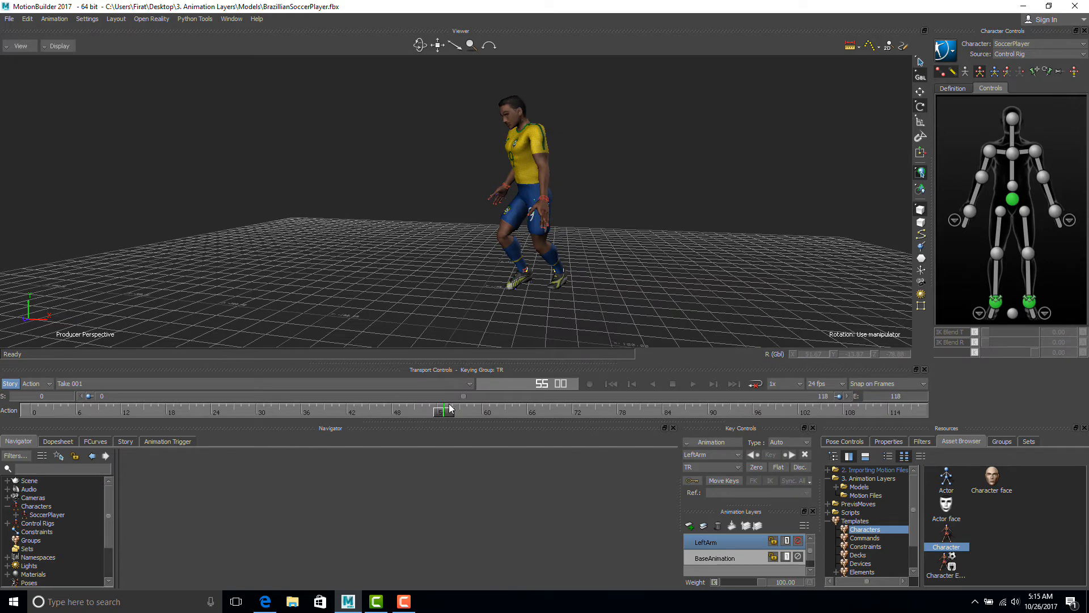
{"action": "left_click_drag", "start_coordinate": [451, 412], "coordinate": [546, 412]}
{"action": "key", "text": "ctrl+z"}
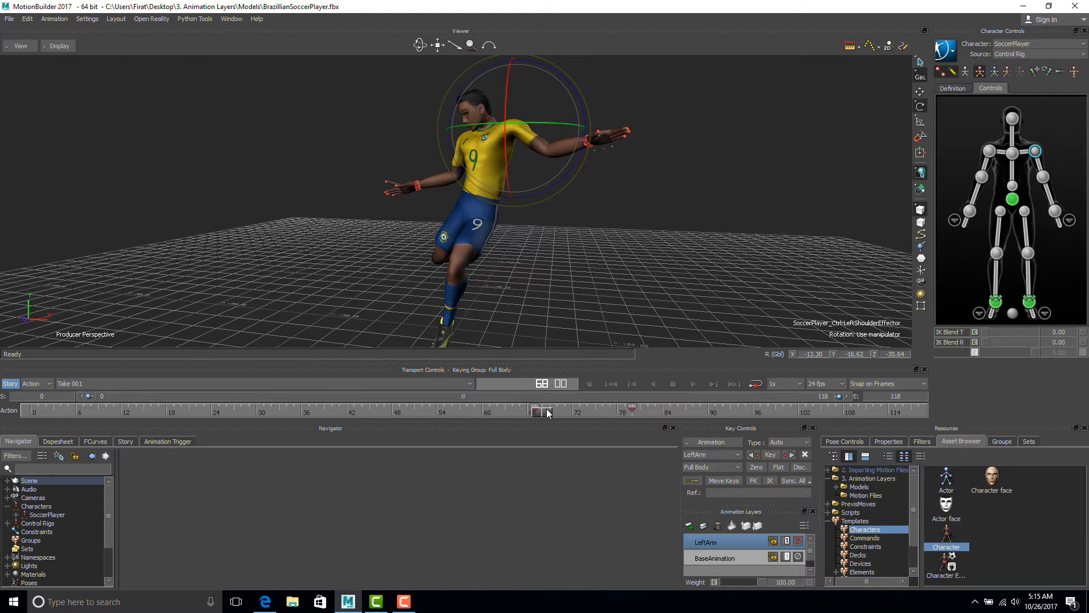
{"action": "left_click_drag", "start_coordinate": [549, 413], "coordinate": [644, 403]}
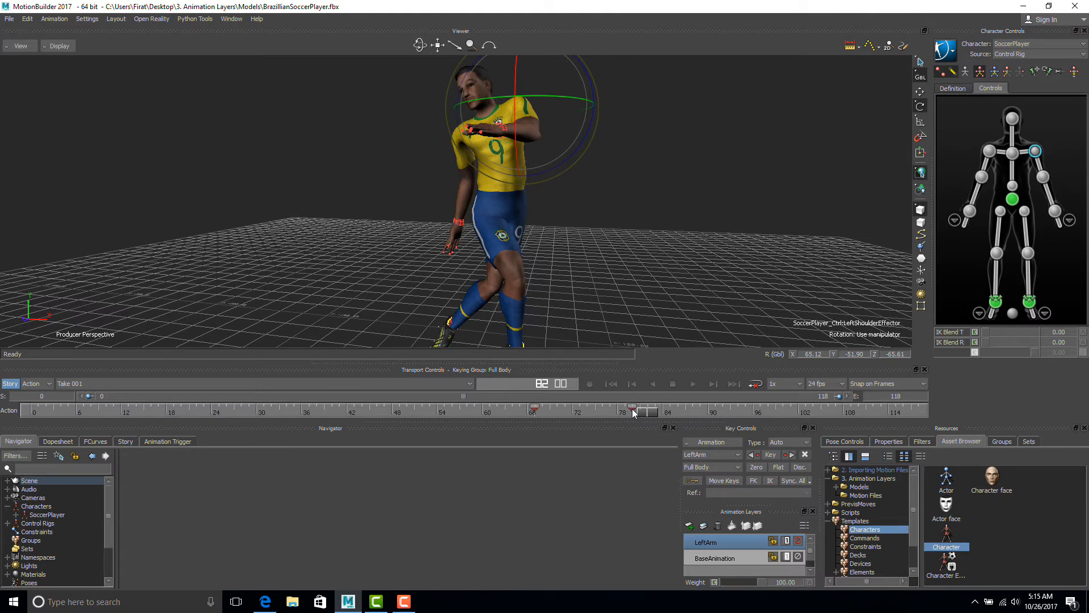
{"action": "left_click_drag", "start_coordinate": [650, 412], "coordinate": [876, 429]}
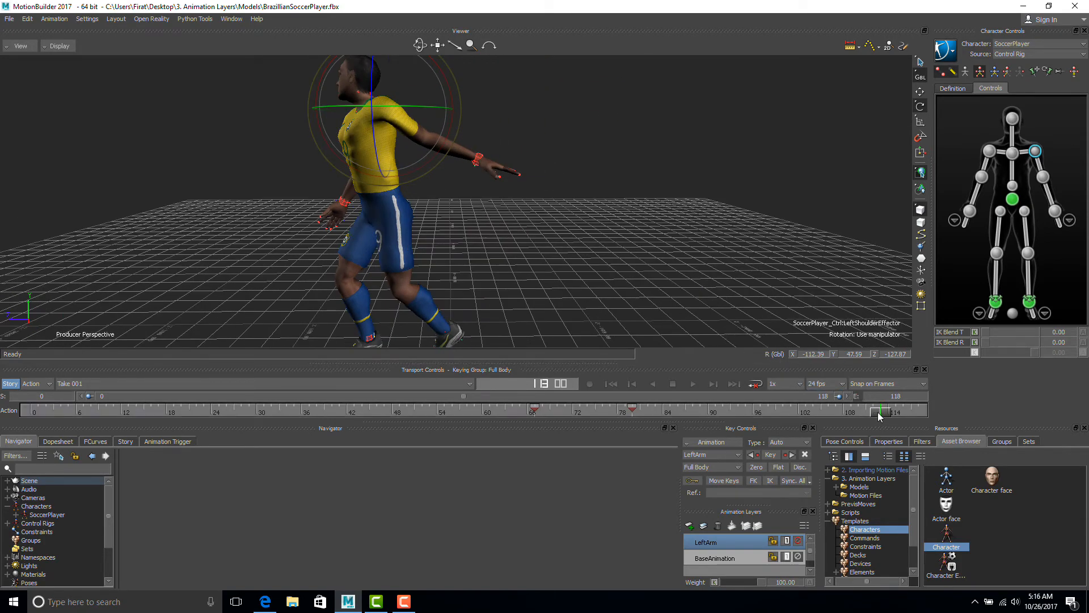
{"action": "left_click_drag", "start_coordinate": [880, 416], "coordinate": [634, 403]}
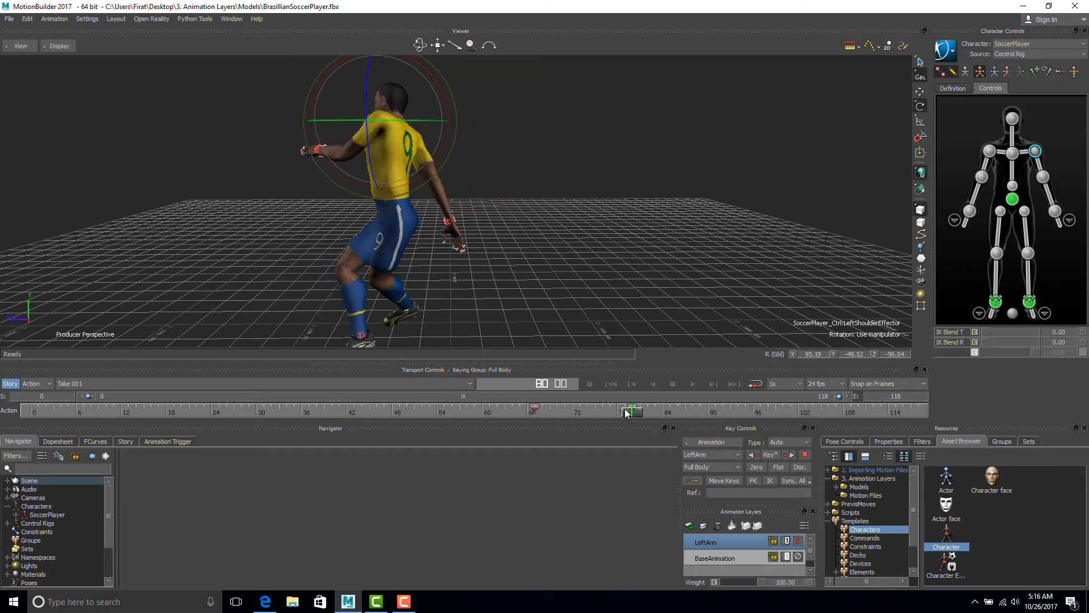
- Set a zero key on the left shoulder effector at frame 91 in the LeftArm layer and review the motion to the end
{"action": "left_click_drag", "start_coordinate": [634, 413], "coordinate": [692, 407]}
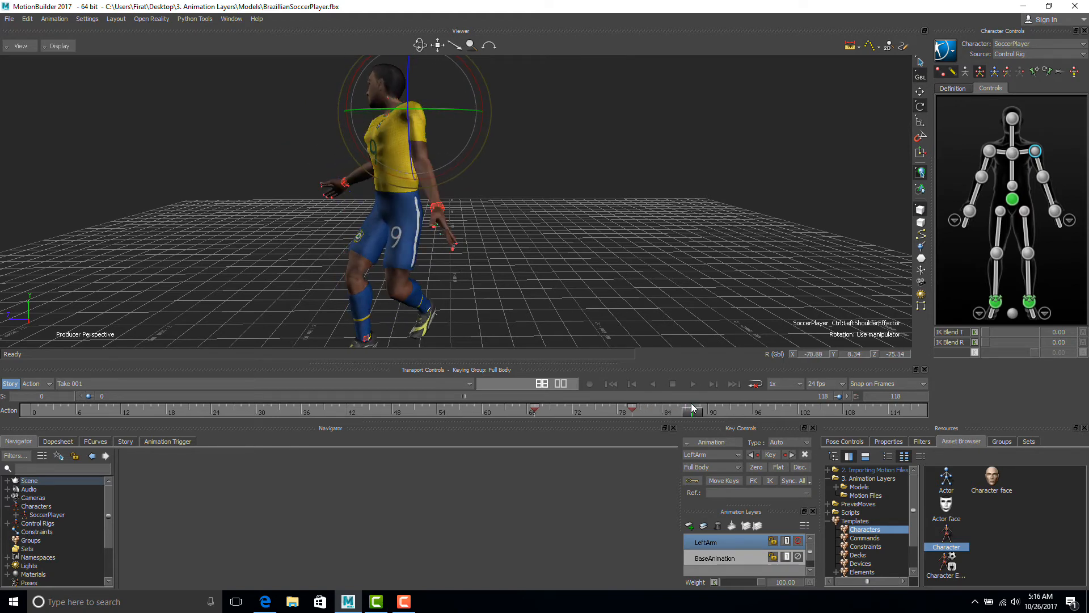
{"action": "left_click_drag", "start_coordinate": [692, 407], "coordinate": [694, 407]}
{"action": "left_click_drag", "start_coordinate": [695, 408], "coordinate": [714, 405]}
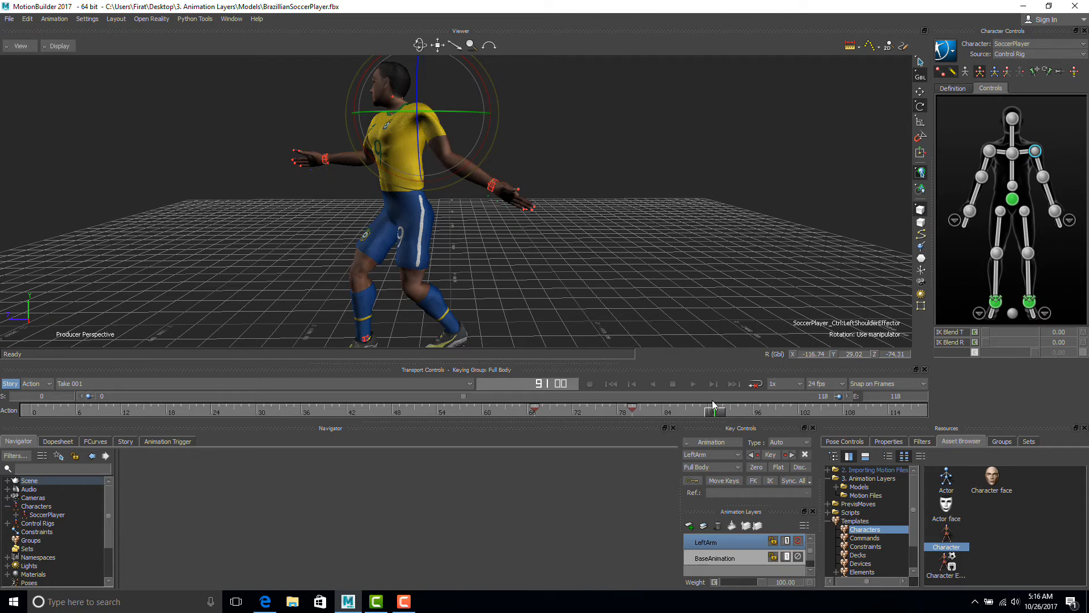
{"action": "mouse_move", "coordinate": [713, 404]}
{"action": "left_mouse_down"}
{"action": "mouse_move", "coordinate": [731, 405]}
{"action": "mouse_move", "coordinate": [645, 392]}
{"action": "mouse_move", "coordinate": [712, 400]}
{"action": "left_mouse_up"}
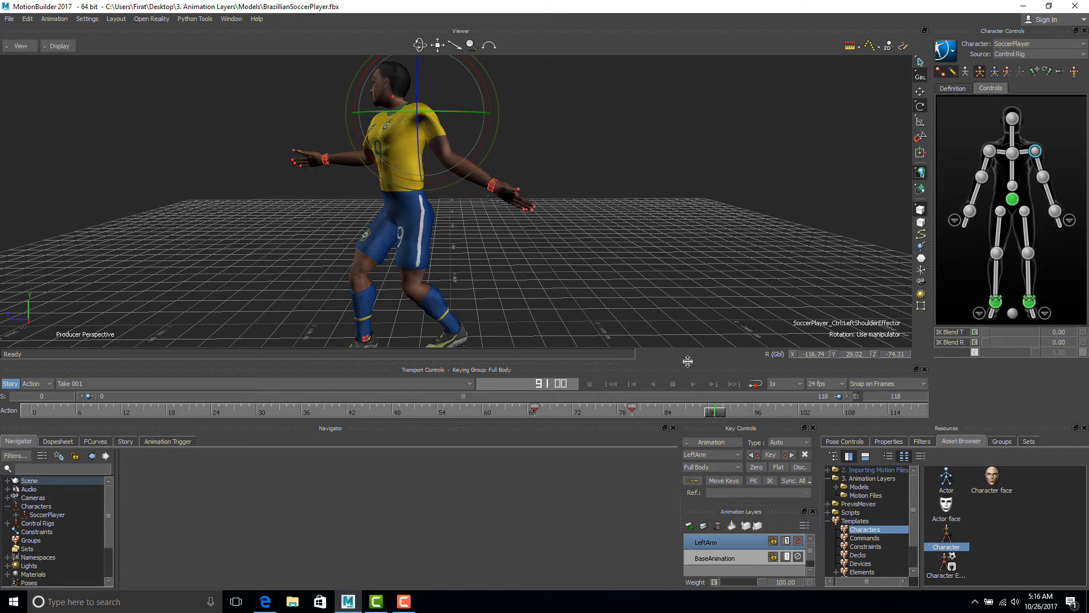
{"action": "left_click", "coordinate": [751, 467]}
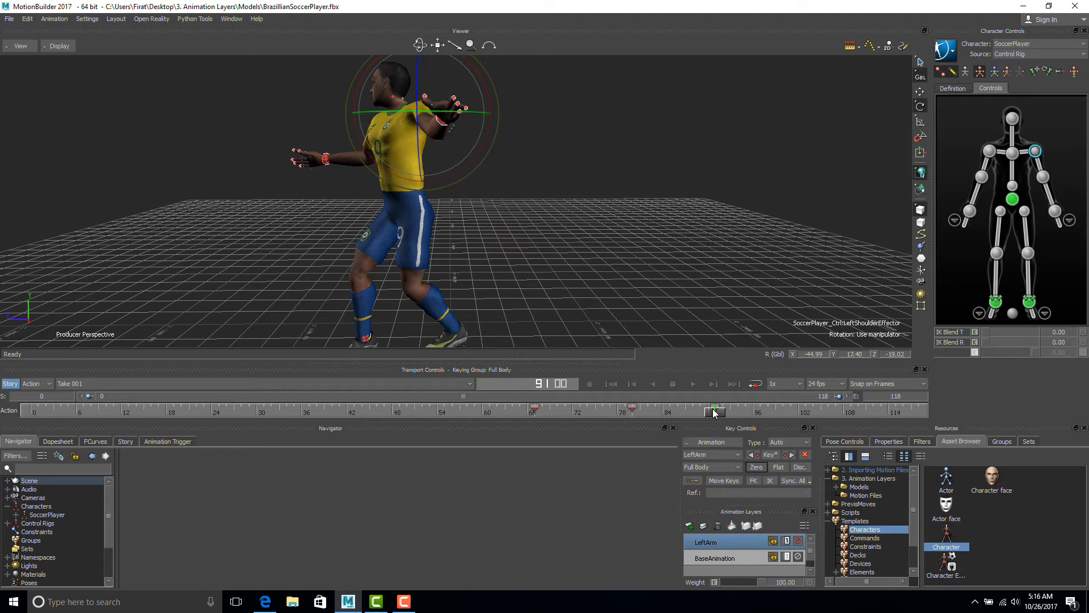
{"action": "left_click_drag", "start_coordinate": [715, 414], "coordinate": [904, 419]}
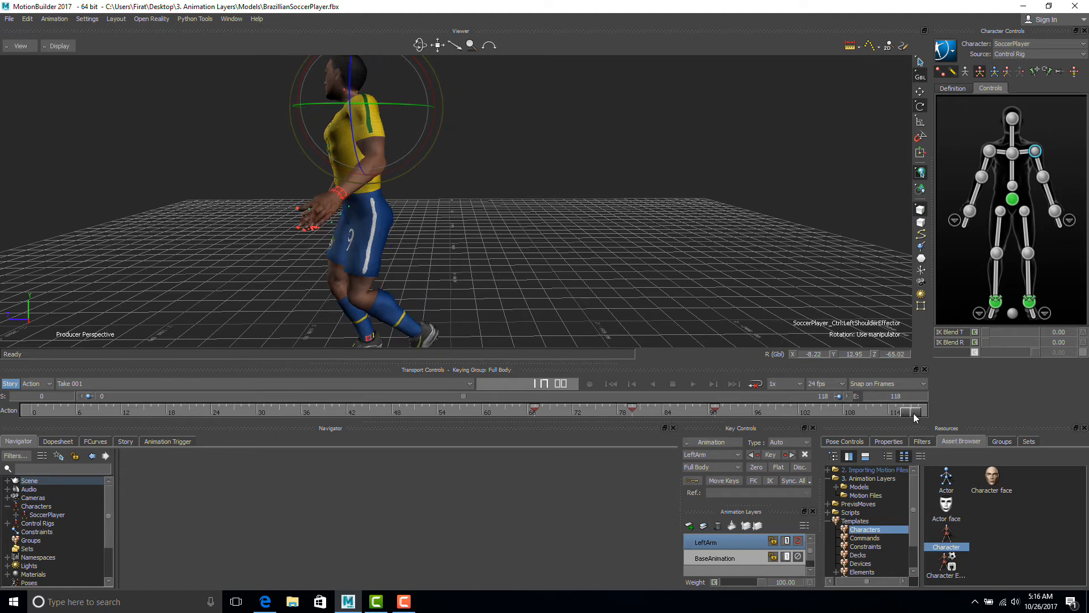
{"action": "left_click", "coordinate": [690, 384]}
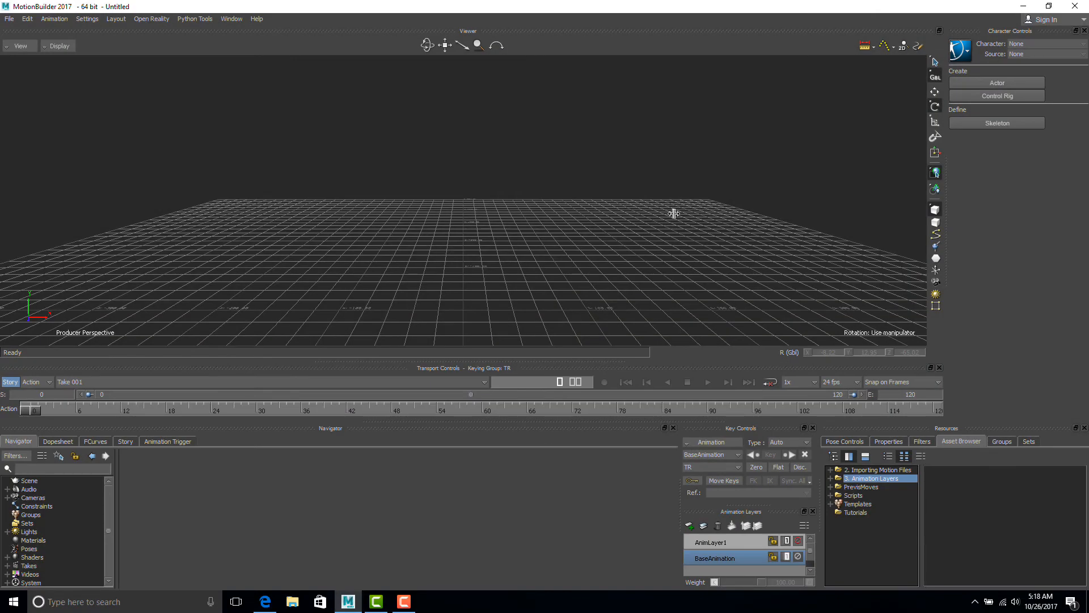
- Open the Aragor model from the Tutorials folder with no animation and expand the scene's Characters list
{"action": "left_click", "coordinate": [856, 512]}
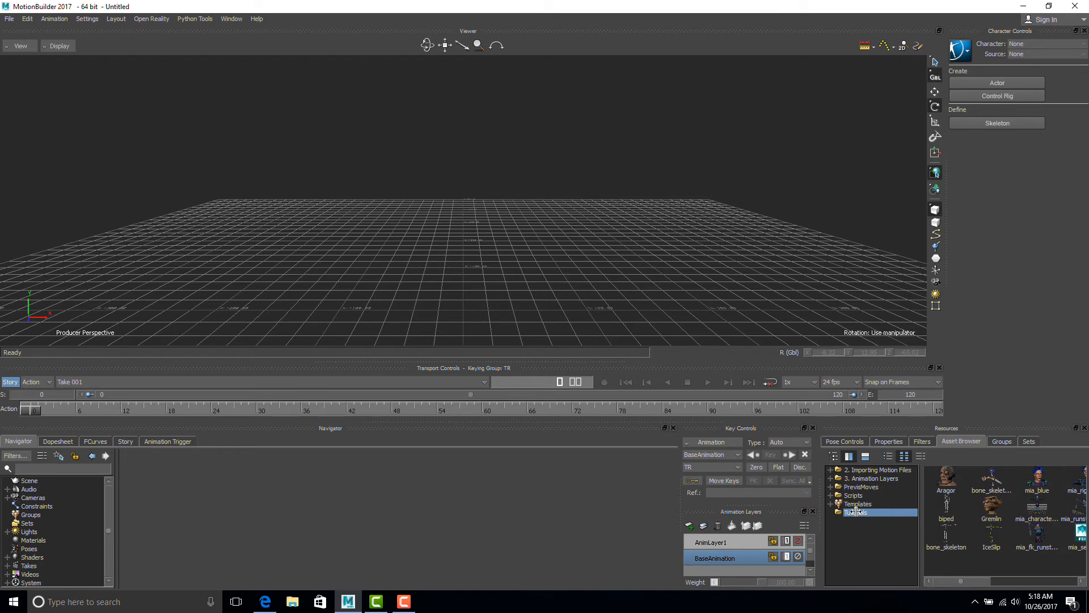
{"action": "left_click", "coordinate": [949, 481]}
{"action": "left_click_drag", "start_coordinate": [951, 482], "coordinate": [512, 233]}
{"action": "mouse_move", "coordinate": [524, 233]}
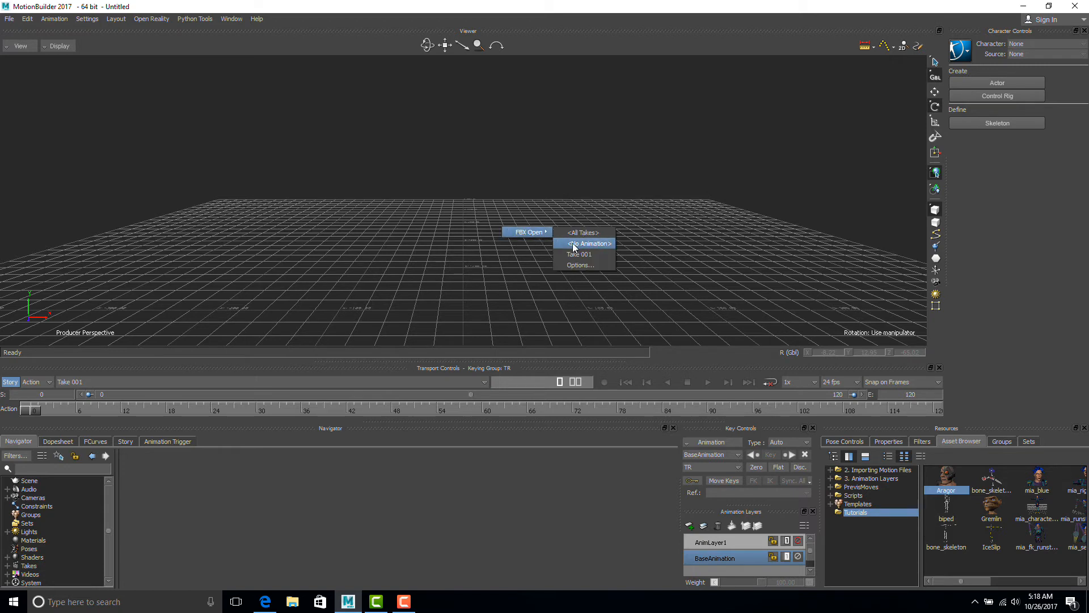
{"action": "left_click", "coordinate": [574, 242]}
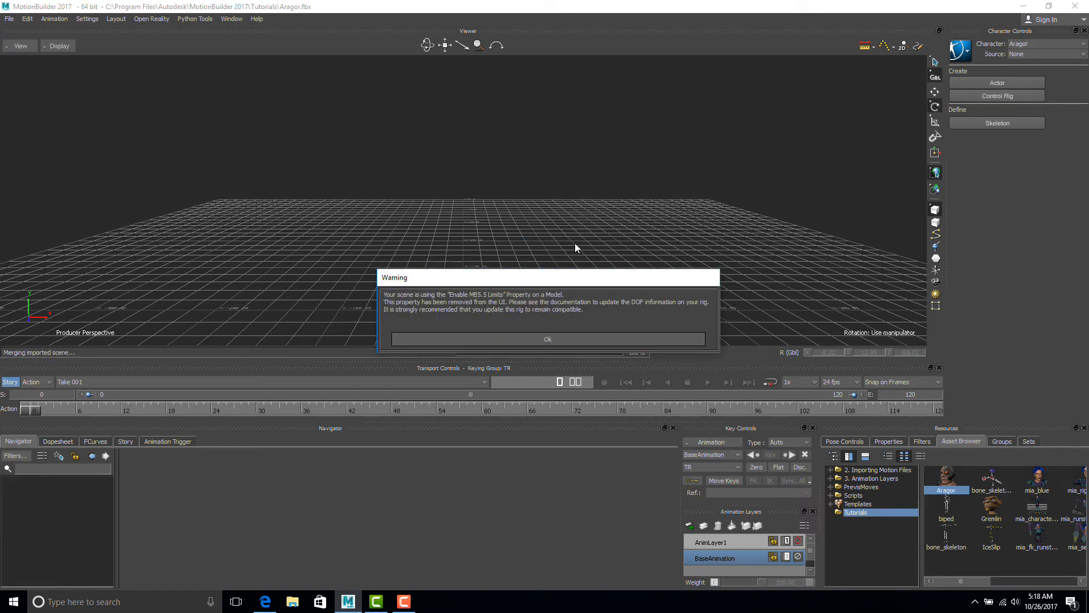
{"action": "left_click", "coordinate": [580, 340]}
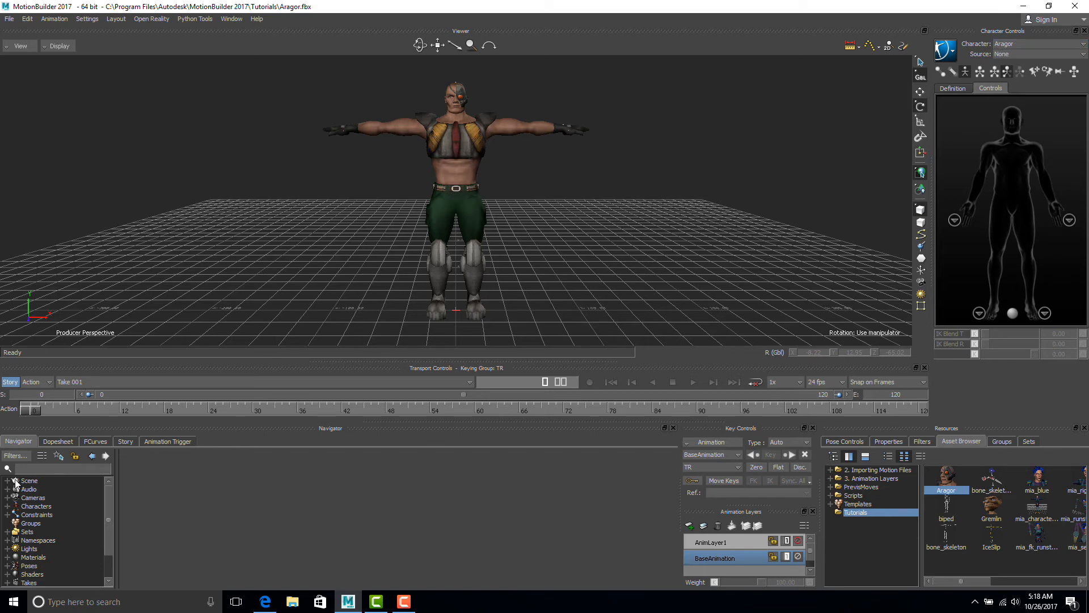
{"action": "left_click", "coordinate": [7, 505]}
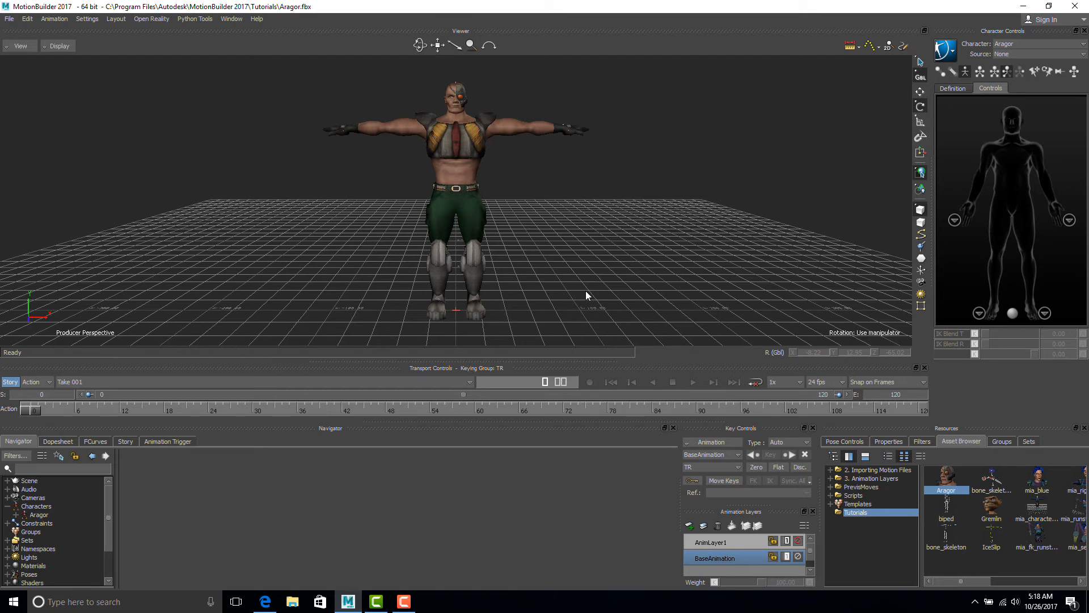
- Import the Sitting Down.bvh motion from the Motion Files folder of 3. Animation Layers into the scene
{"action": "double_click", "coordinate": [840, 479]}
{"action": "left_click", "coordinate": [856, 495]}
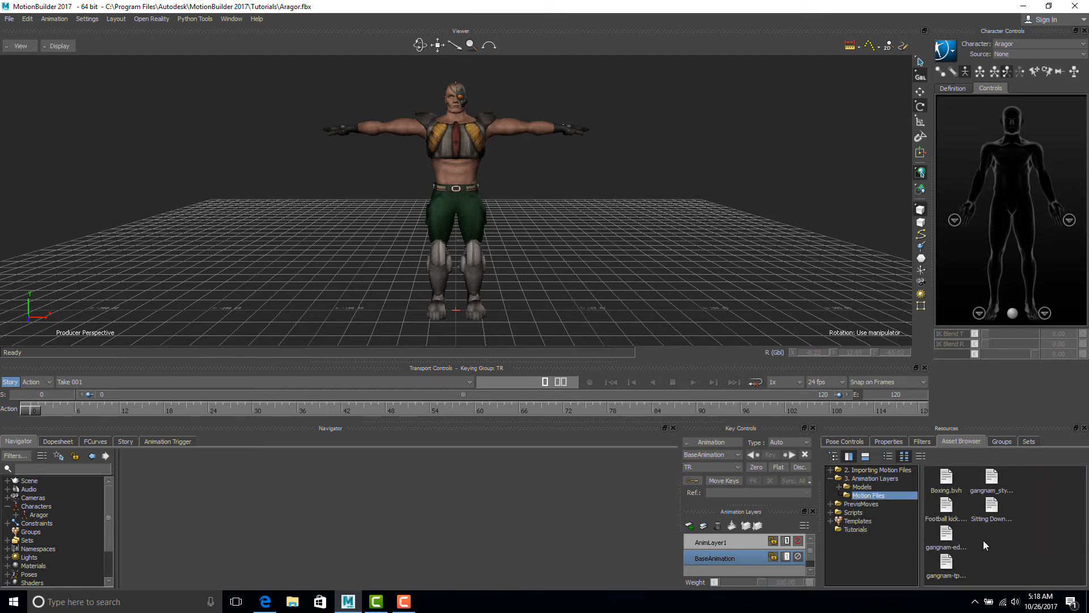
{"action": "left_click_drag", "start_coordinate": [993, 514], "coordinate": [523, 270]}
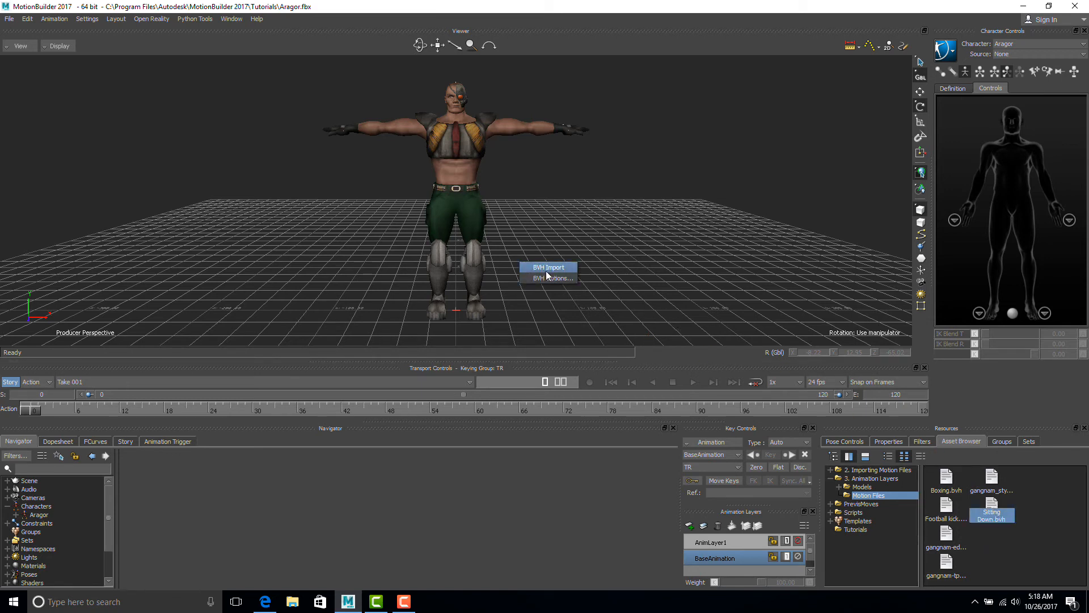
{"action": "left_click", "coordinate": [546, 269]}
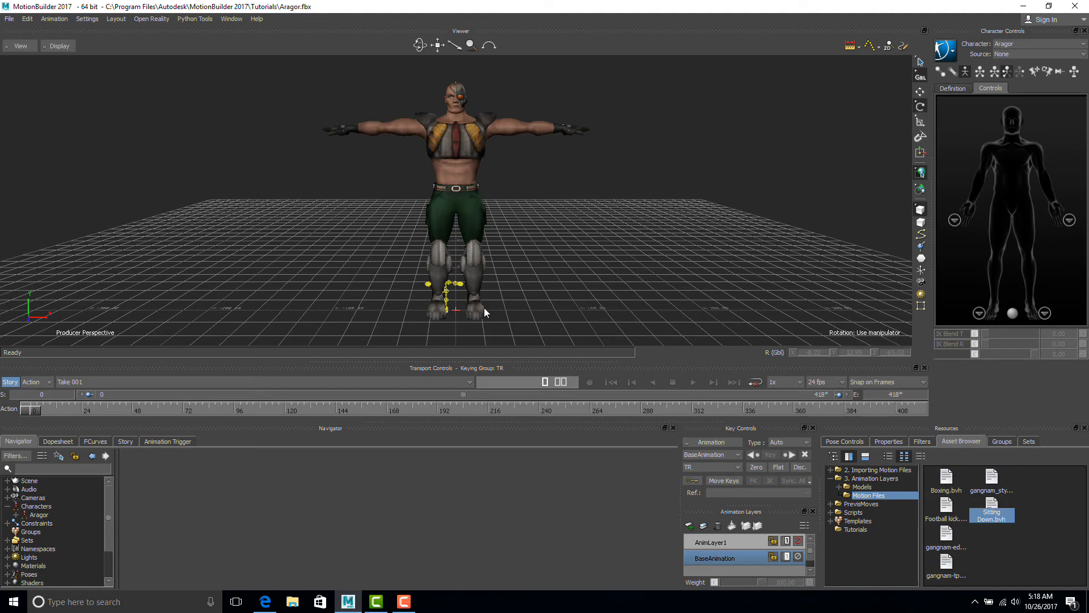
- Characterize the imported BVH skeleton between Aragor's feet with the Character template
{"action": "right_click_drag", "start_coordinate": [480, 294], "coordinate": [536, 328], "text": "alt"}
{"action": "middle_click_drag", "start_coordinate": [536, 328], "coordinate": [552, 223], "text": "alt"}
{"action": "right_click_drag", "start_coordinate": [551, 222], "coordinate": [735, 315], "text": "alt"}
{"action": "double_click", "coordinate": [844, 522]}
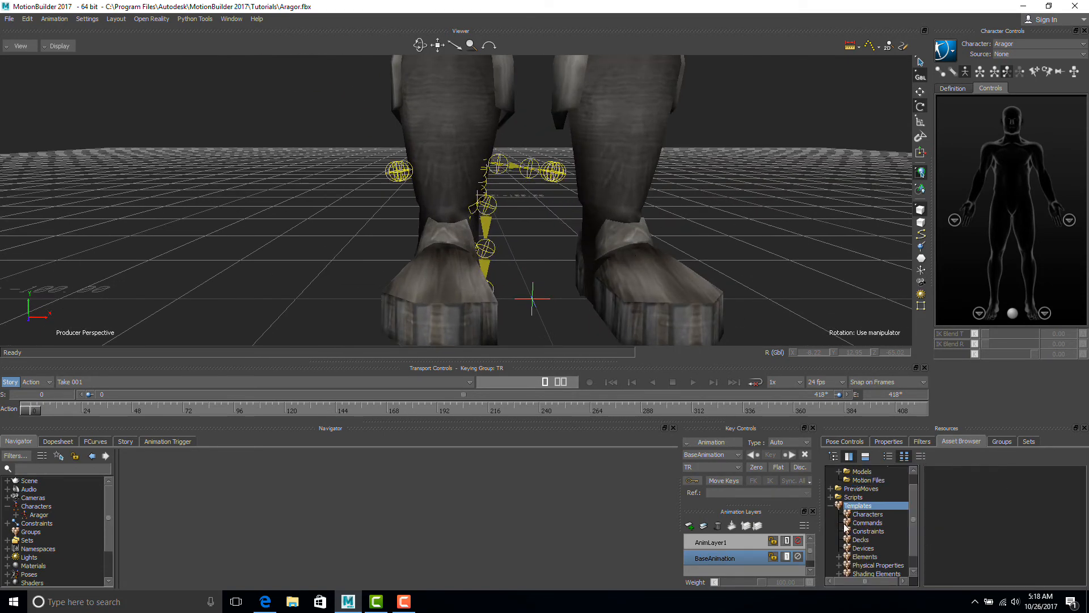
{"action": "left_click", "coordinate": [871, 516]}
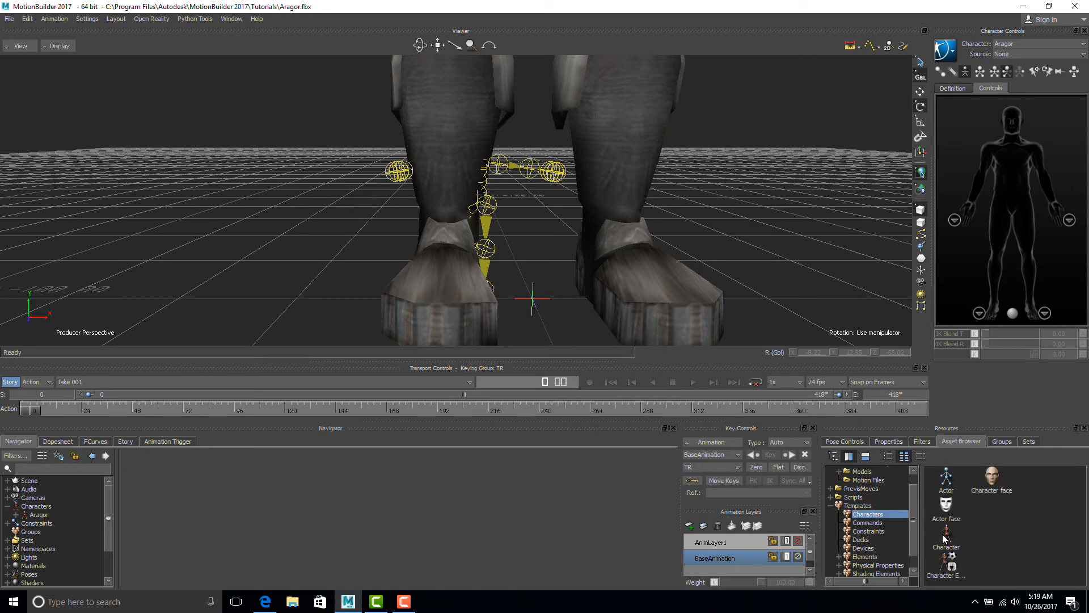
{"action": "left_click_drag", "start_coordinate": [506, 260], "coordinate": [488, 258]}
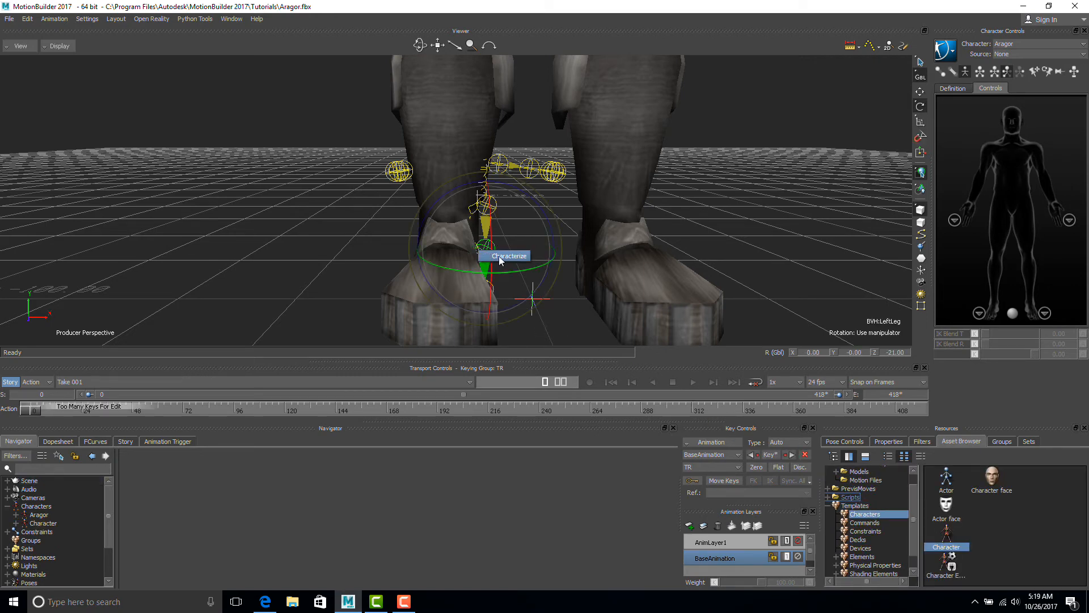
{"action": "left_click", "coordinate": [535, 335]}
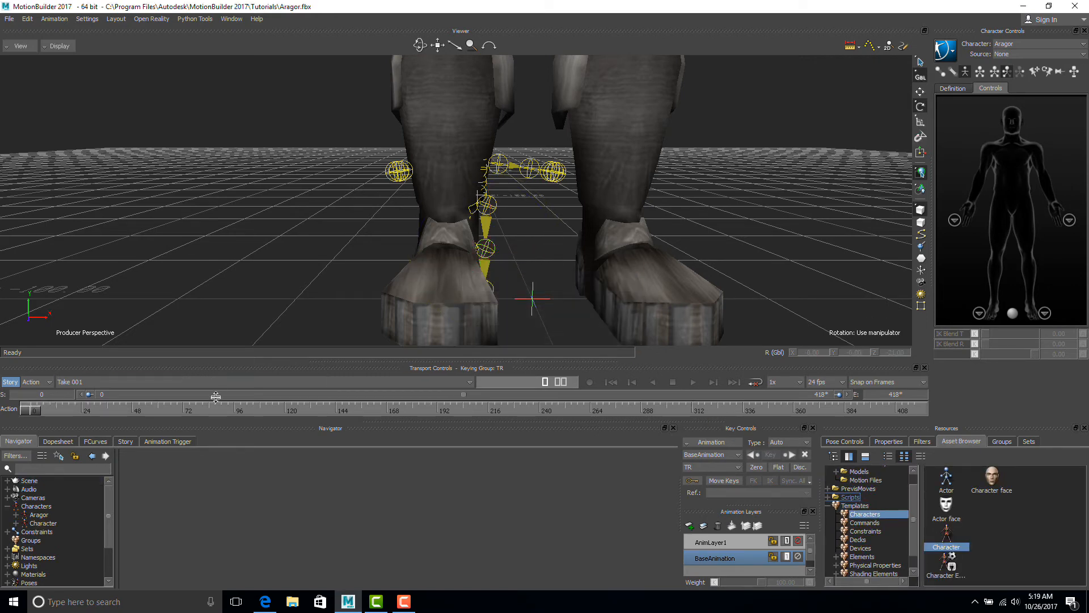
- Rename the new character of the BVH skeleton as SittingDown
{"action": "right_click", "coordinate": [45, 523]}
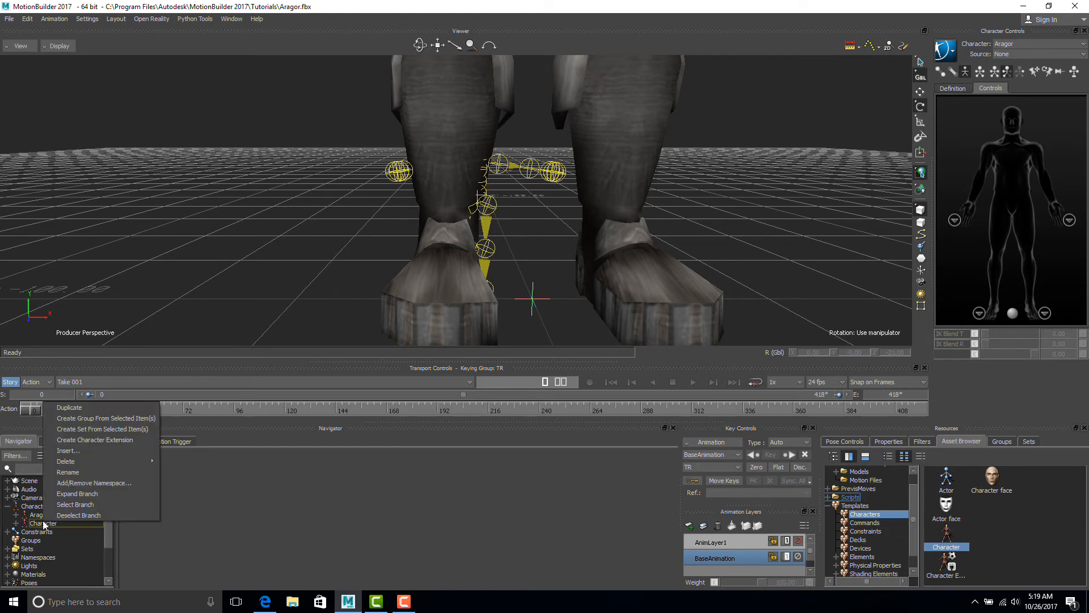
{"action": "left_click", "coordinate": [87, 476]}
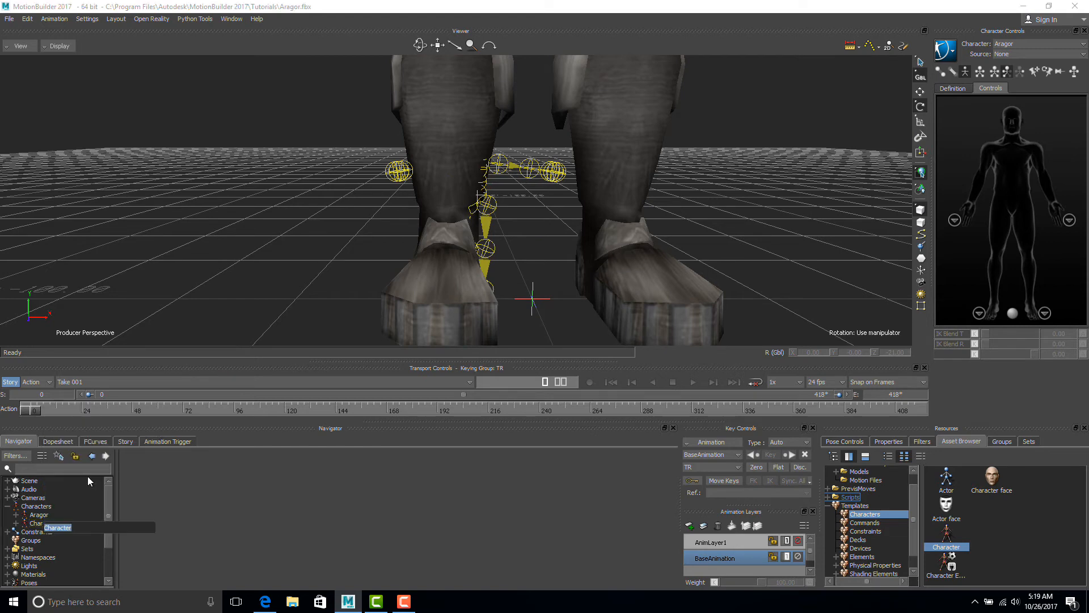
{"action": "type", "text": "SittingDown"}
{"action": "key", "text": "Return"}
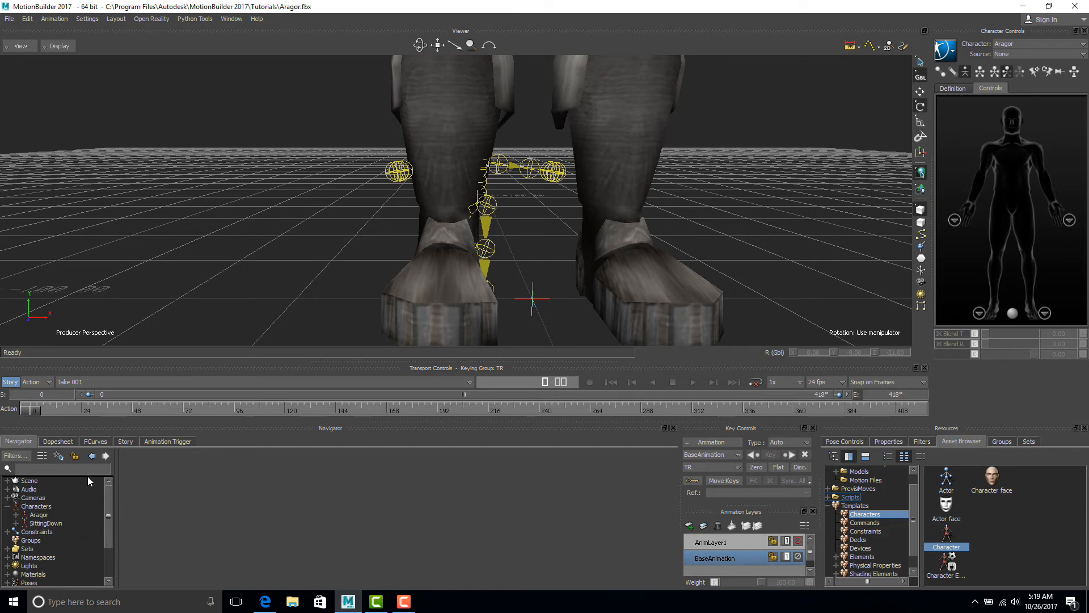
- Set Aragor's source to SittingDown and play the motion, stopping at frame 126 in the seated pose
{"action": "left_click", "coordinate": [1009, 54]}
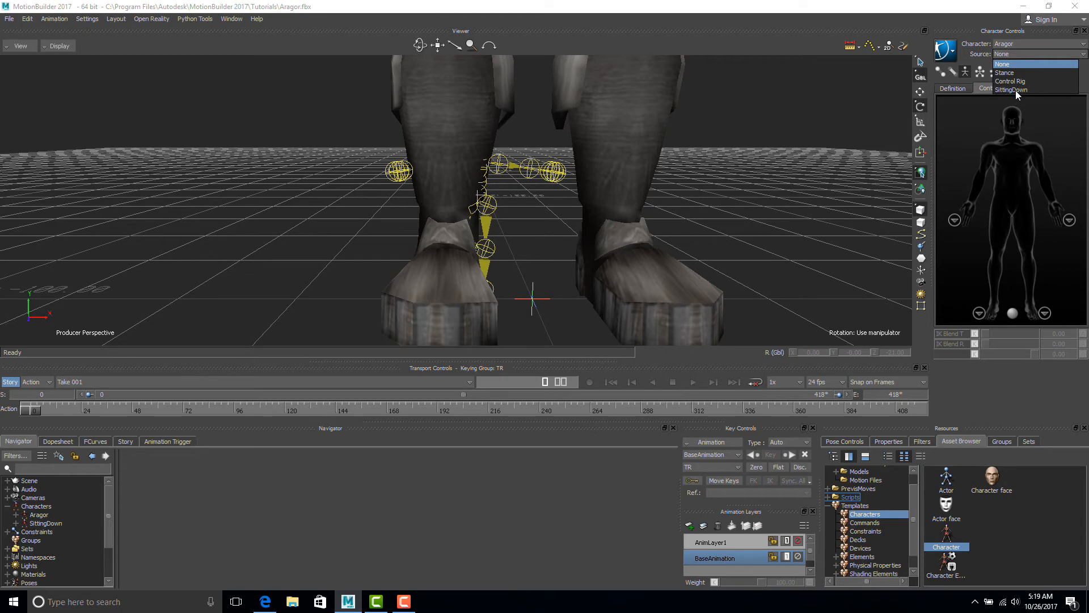
{"action": "left_click", "coordinate": [1015, 91]}
{"action": "key", "text": "f"}
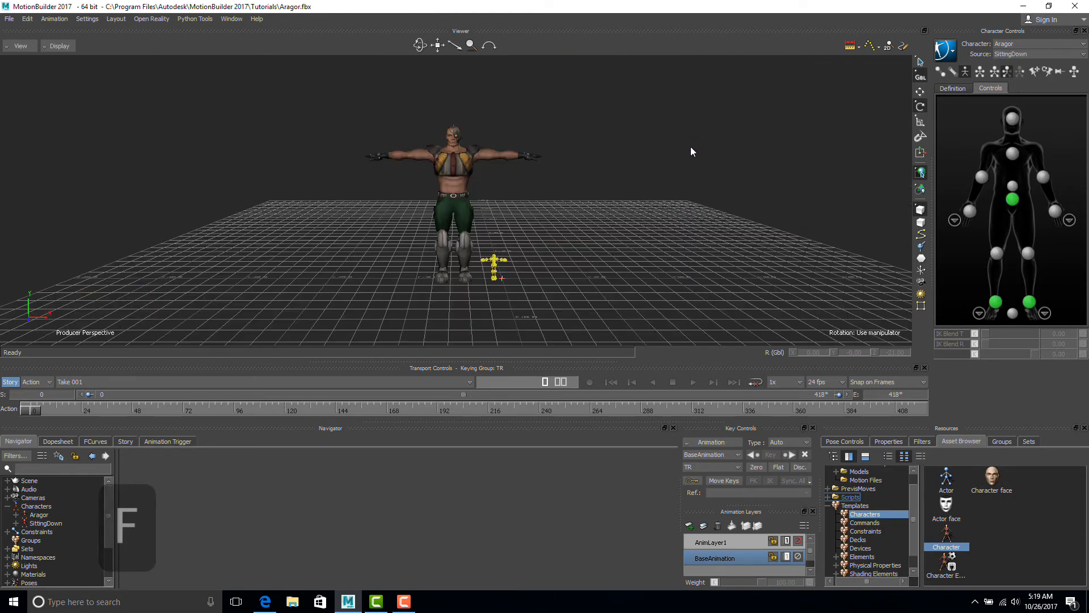
{"action": "left_click", "coordinate": [696, 382]}
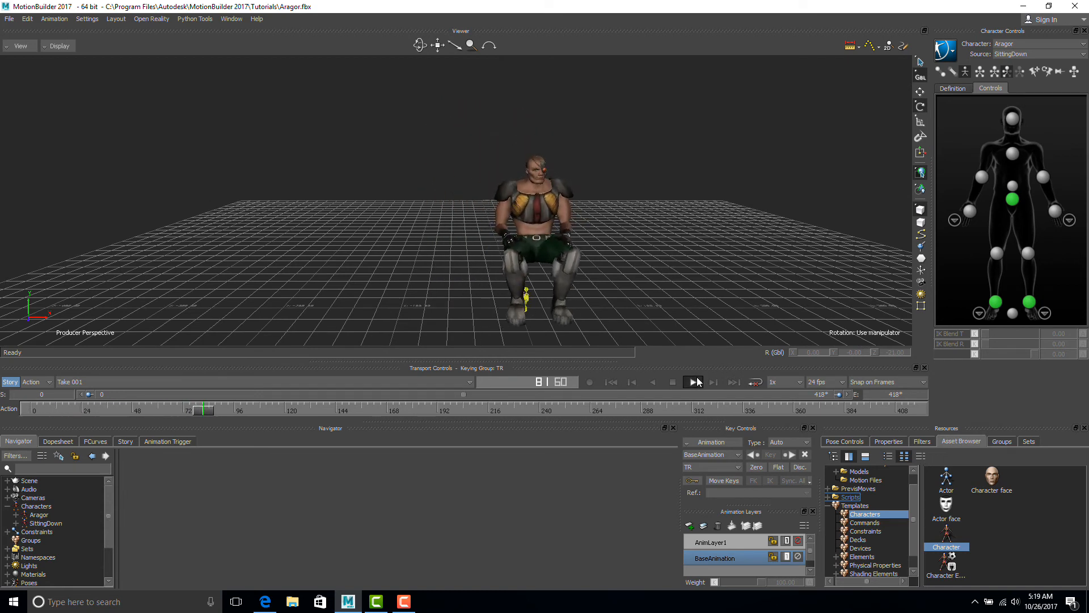
{"action": "left_click", "coordinate": [674, 382]}
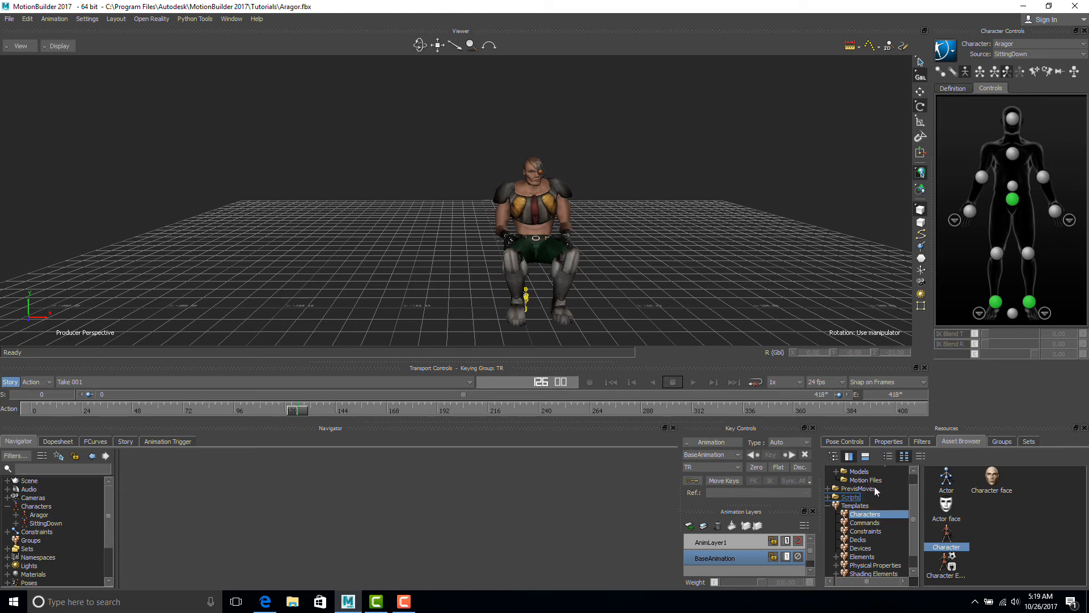
- Merge the Chair model from the 3. Animation Layers Models folder into the scene with no animation
{"action": "left_click_drag", "start_coordinate": [914, 511], "coordinate": [913, 498]}
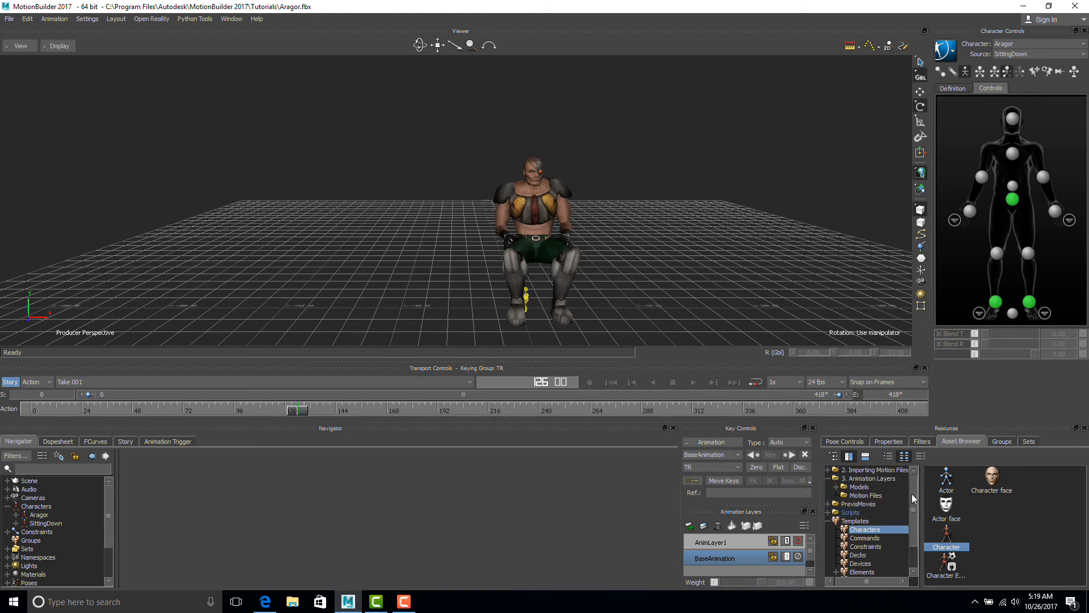
{"action": "left_click", "coordinate": [859, 487]}
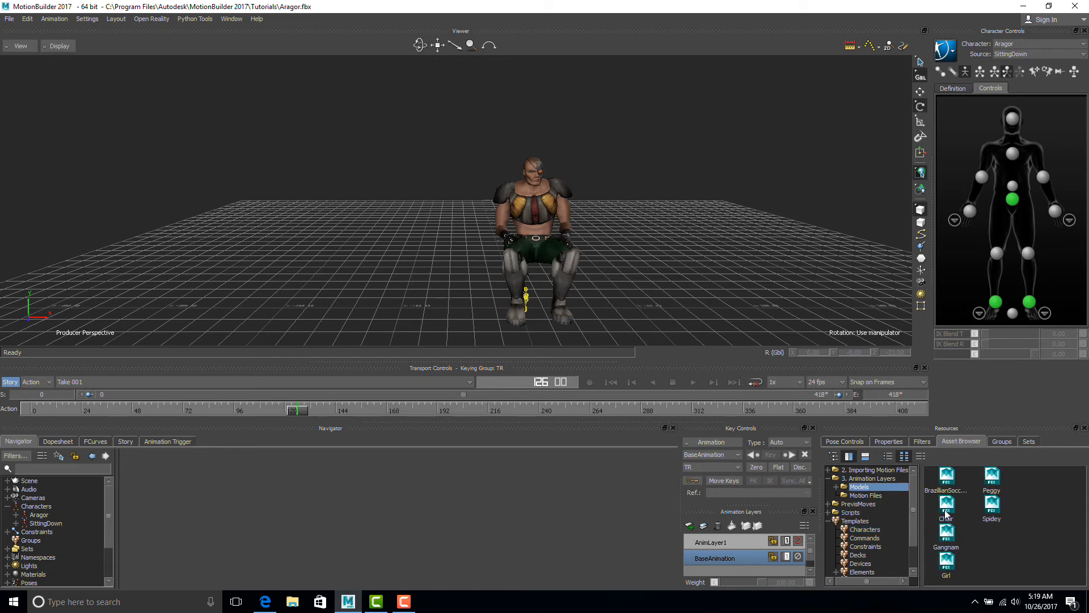
{"action": "left_click_drag", "start_coordinate": [946, 511], "coordinate": [668, 265]}
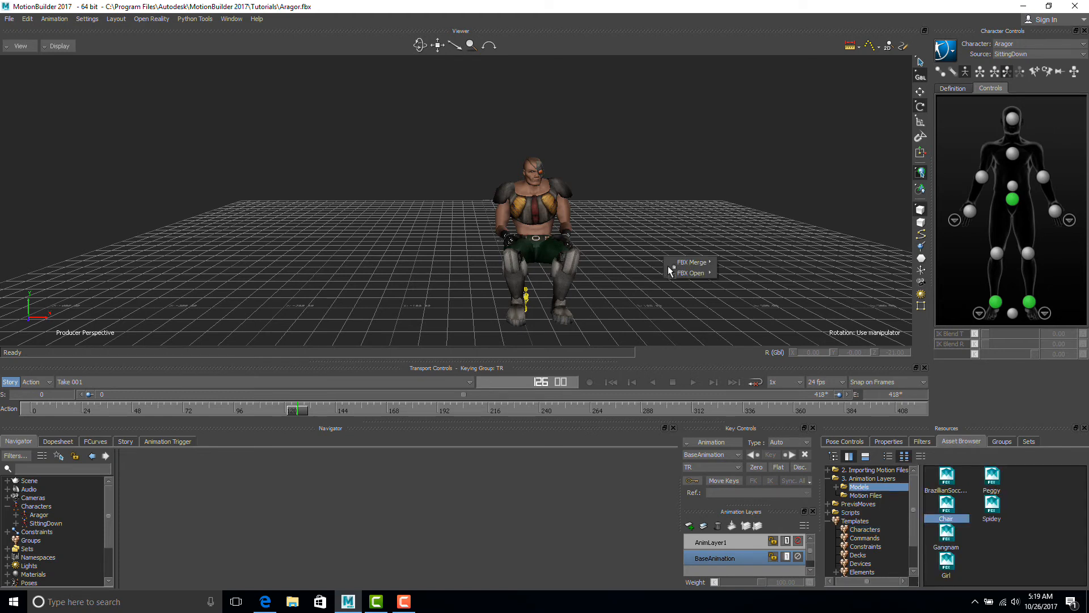
{"action": "mouse_move", "coordinate": [692, 267]}
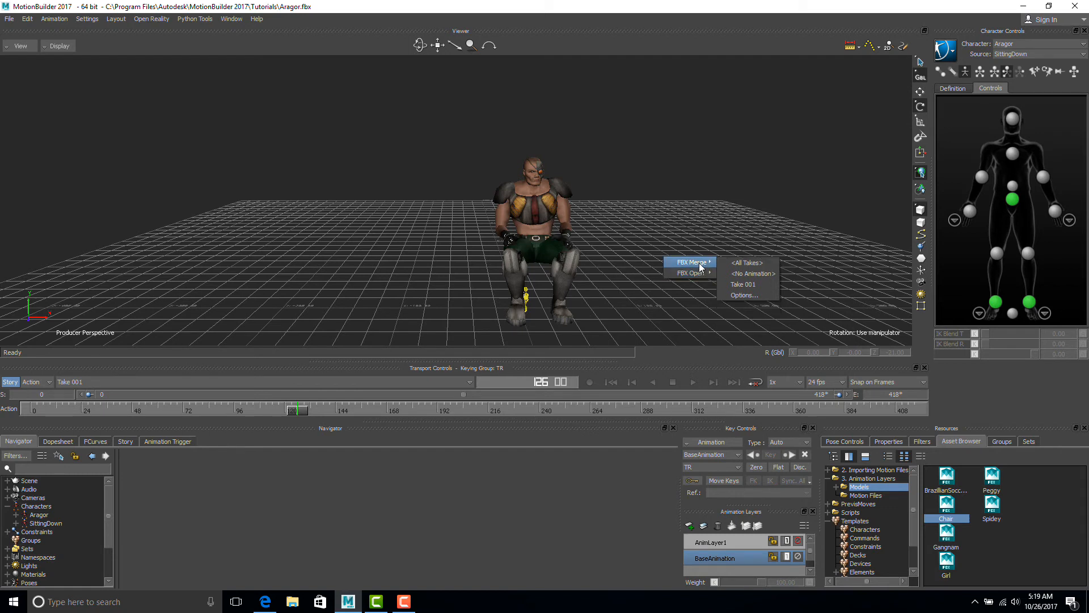
{"action": "left_click", "coordinate": [740, 275]}
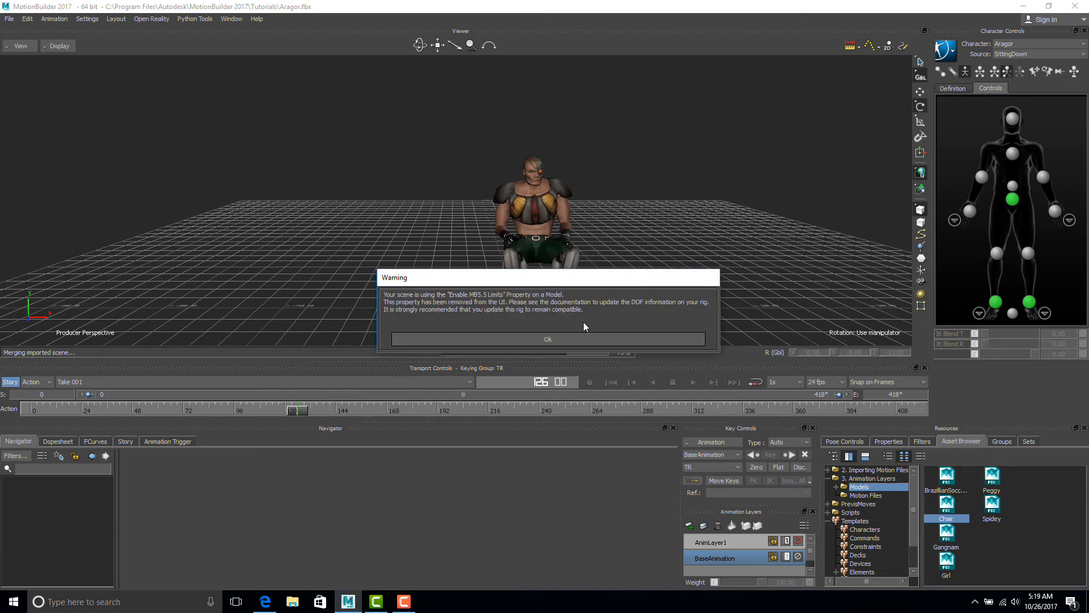
{"action": "mouse_move", "coordinate": [556, 324]}
{"action": "left_mouse_down", "text": "ctrl+shift"}
{"action": "mouse_move", "coordinate": [591, 322]}
{"action": "mouse_move", "coordinate": [572, 321]}
{"action": "left_mouse_up", "text": "ctrl+shift"}
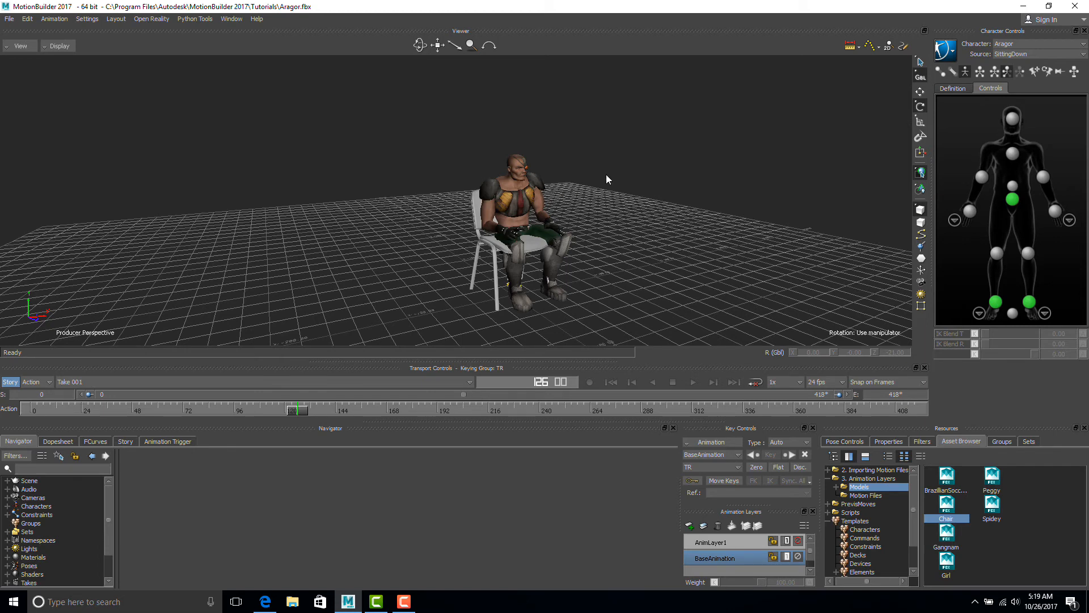
- Select all the chair parts in the schematic view and move the chair under the seated character, to about X 12.8, Z -11.7
{"action": "key", "text": "ctrl+w"}
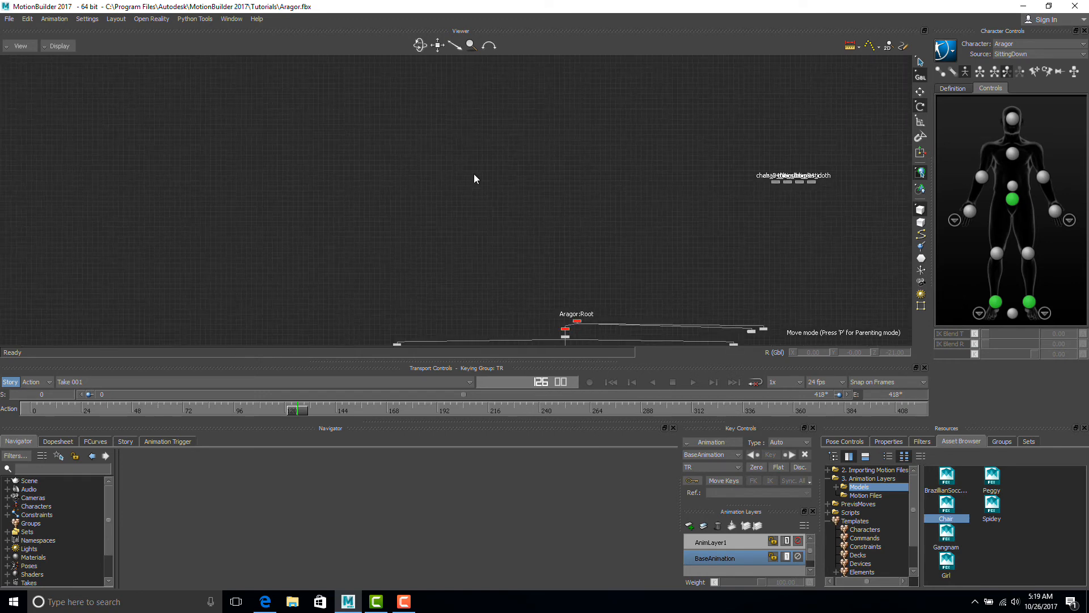
{"action": "left_click_drag", "start_coordinate": [692, 192], "coordinate": [867, 162], "text": "ctrl"}
{"action": "left_click_drag", "start_coordinate": [450, 131], "coordinate": [675, 172]}
{"action": "key", "text": "ctrl+w"}
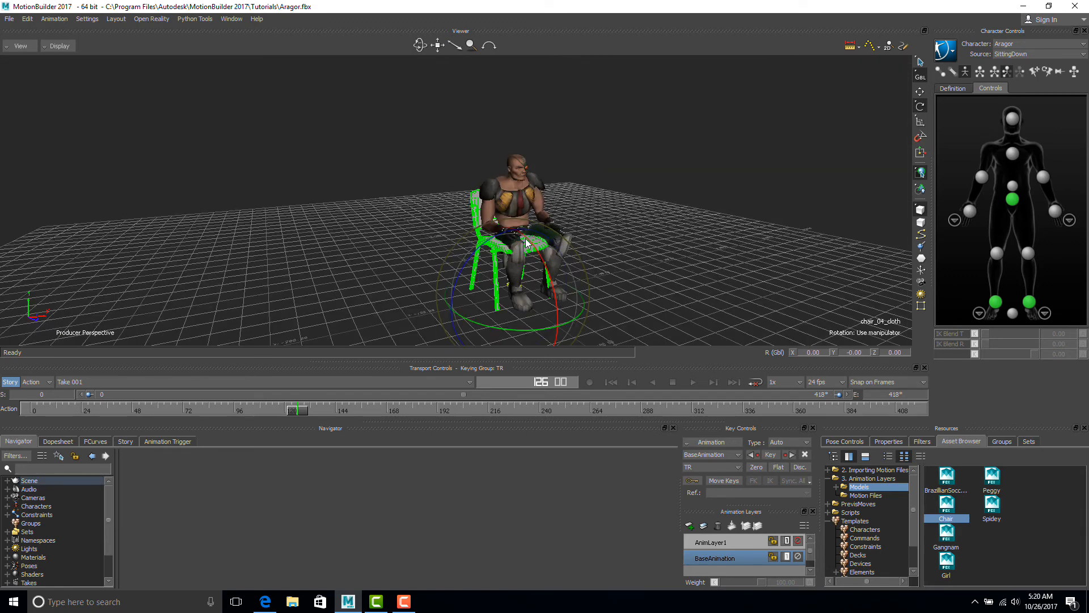
{"action": "key", "text": "t"}
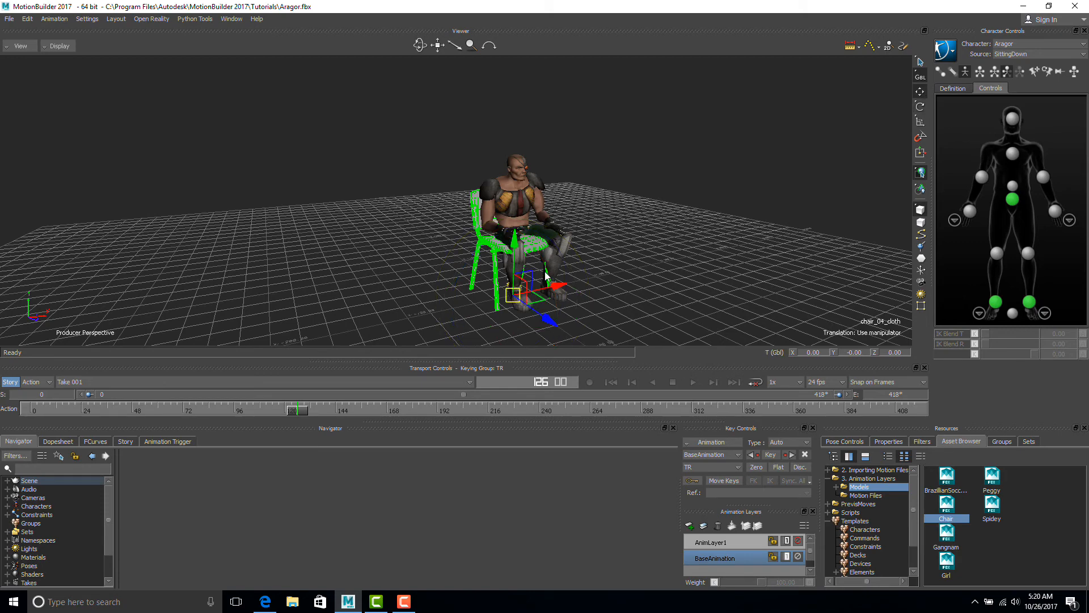
{"action": "left_click_drag", "start_coordinate": [553, 282], "coordinate": [563, 284]}
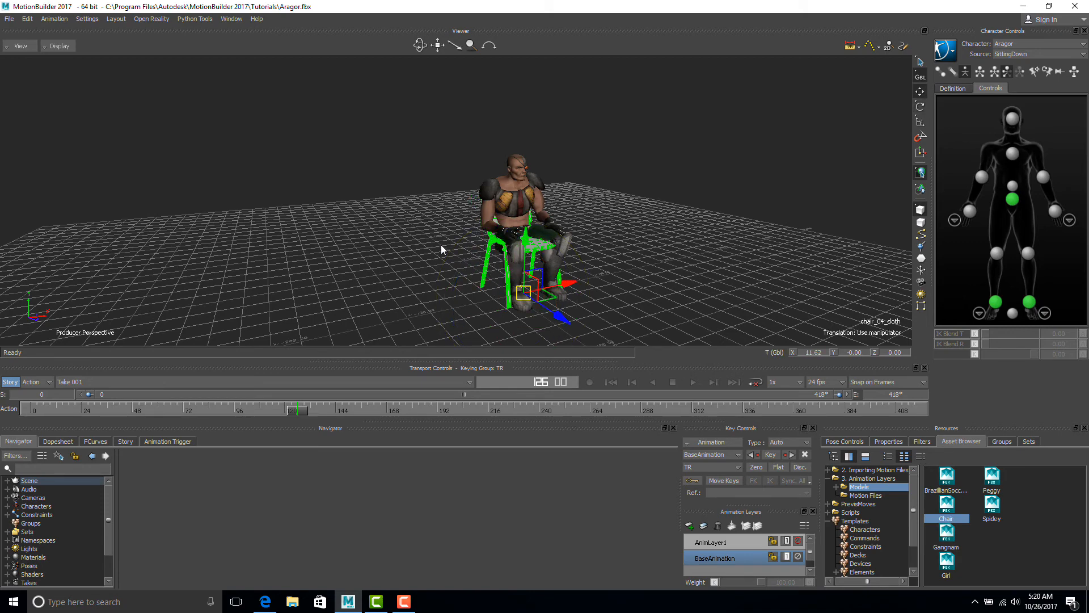
{"action": "left_click_drag", "start_coordinate": [442, 246], "coordinate": [503, 229], "text": "ctrl+shift"}
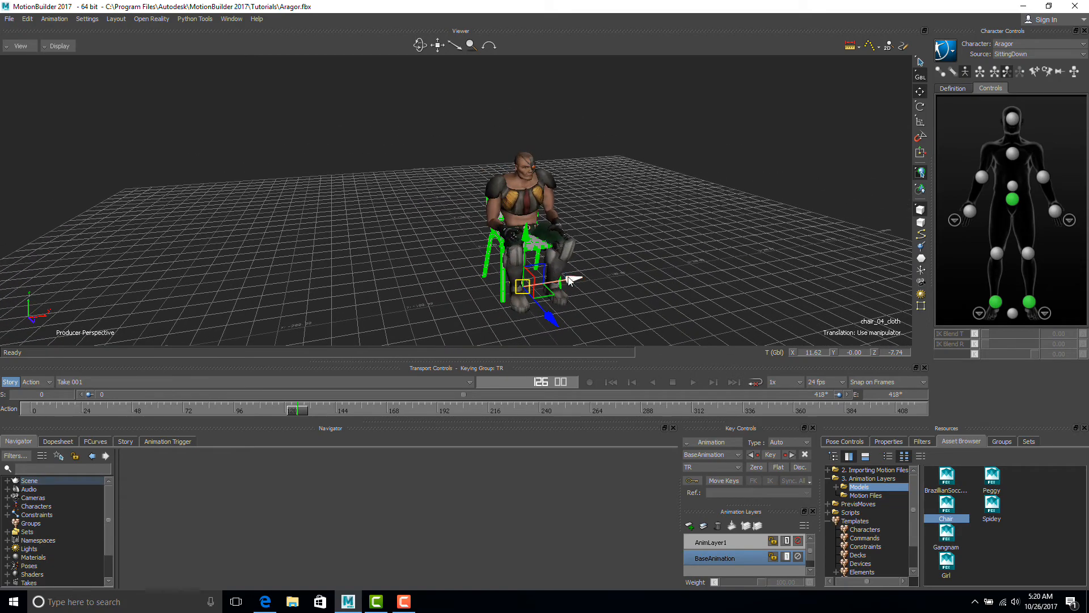
{"action": "left_click_drag", "start_coordinate": [569, 278], "coordinate": [682, 259]}
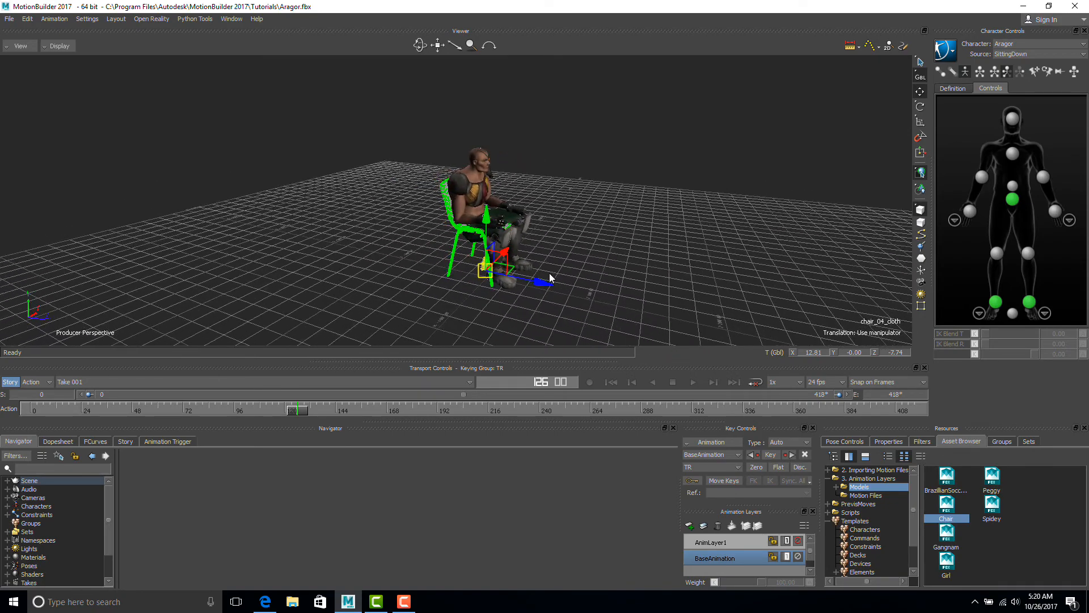
{"action": "left_click_drag", "start_coordinate": [543, 280], "coordinate": [538, 278]}
{"action": "left_click_drag", "start_coordinate": [471, 269], "coordinate": [399, 250], "text": "ctrl+shift"}
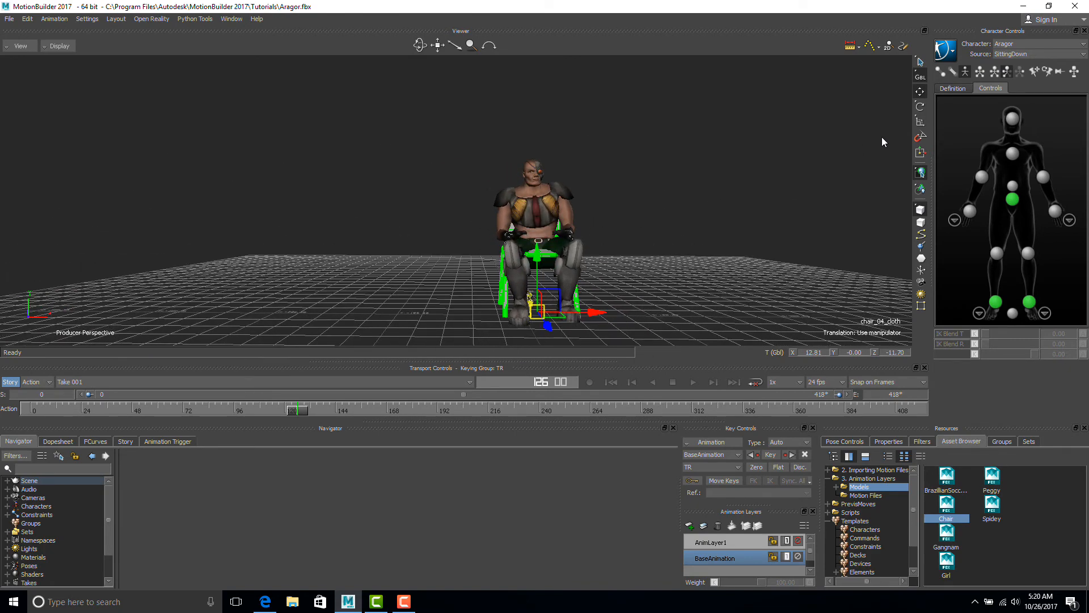
- Bake Aragor's sitting motion to a control rig
{"action": "left_click", "coordinate": [944, 51]}
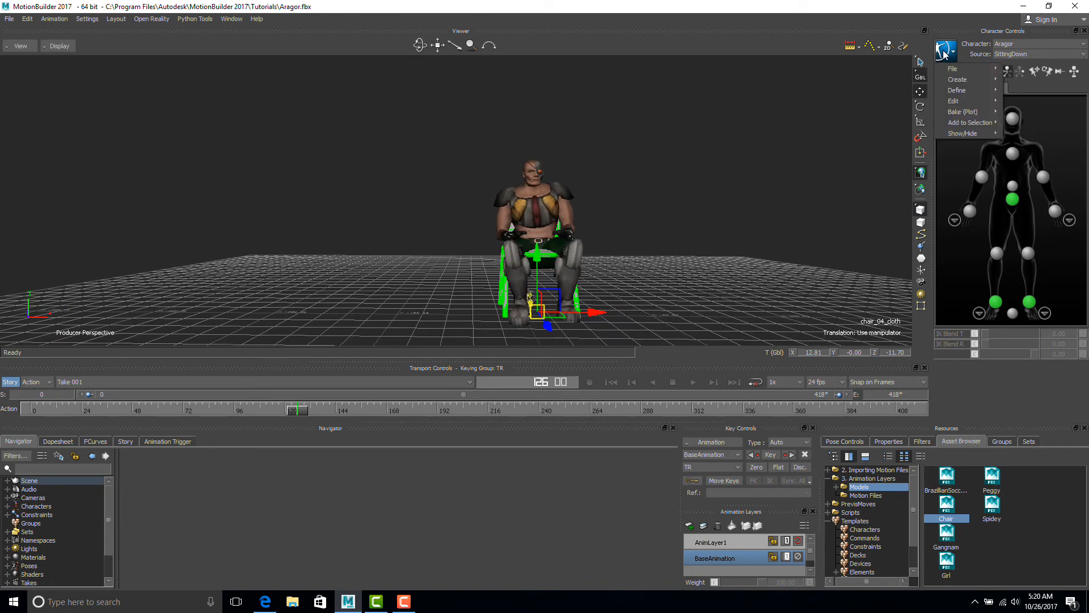
{"action": "mouse_move", "coordinate": [959, 113]}
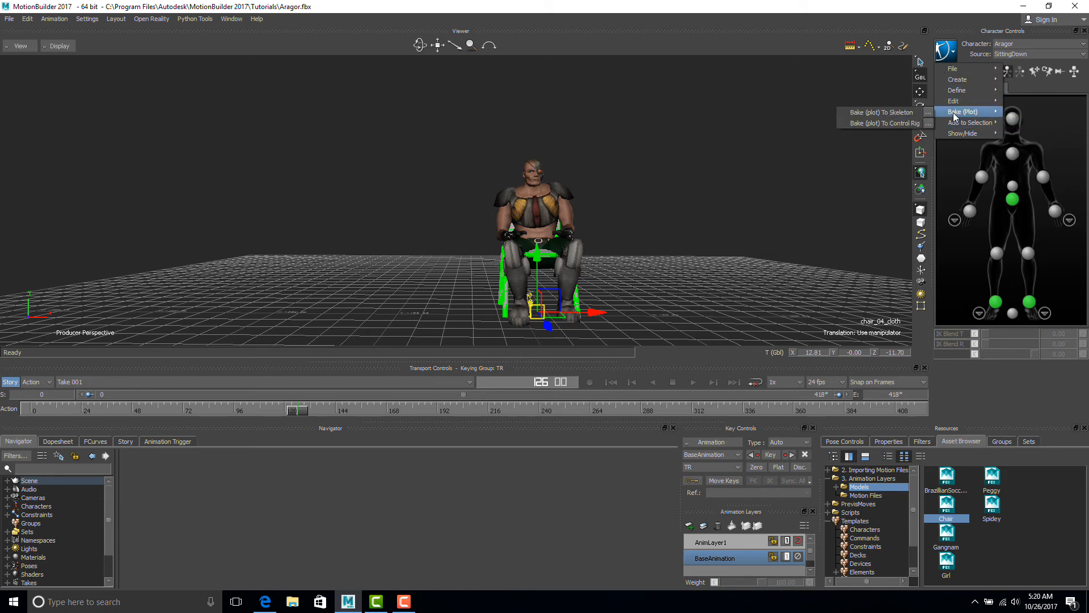
{"action": "left_click", "coordinate": [908, 113]}
{"action": "left_click", "coordinate": [499, 334]}
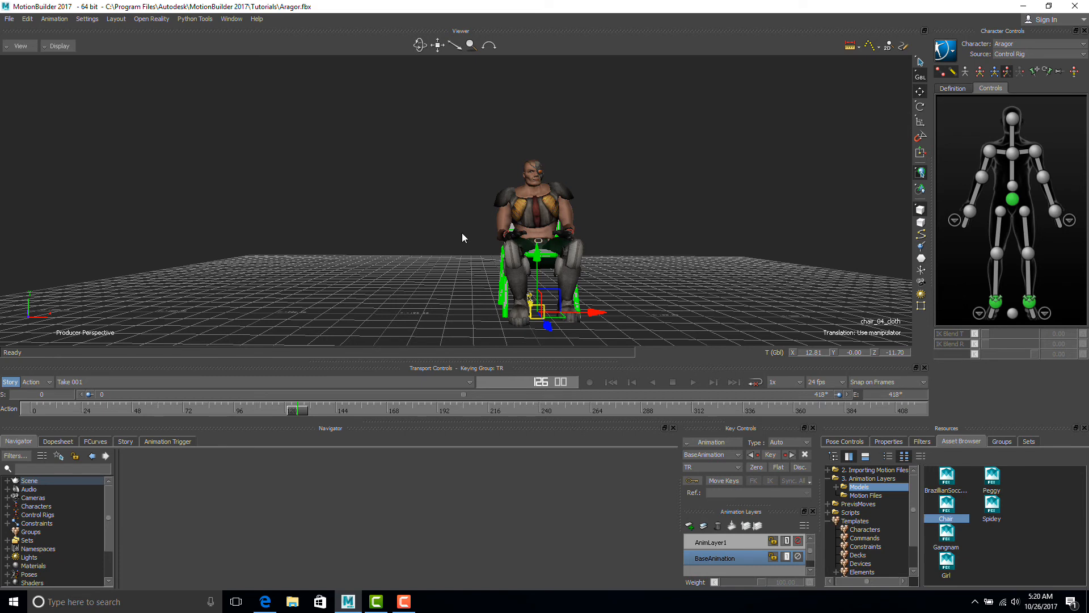
- Delete the BVH reference skeleton in the schematic view together with its SittingDown character constraint, and return to the 3D view
{"action": "key", "text": "ctrl+w"}
{"action": "scroll", "coordinate": [543, 211], "scroll_direction": "down", "scroll_amount": 8}
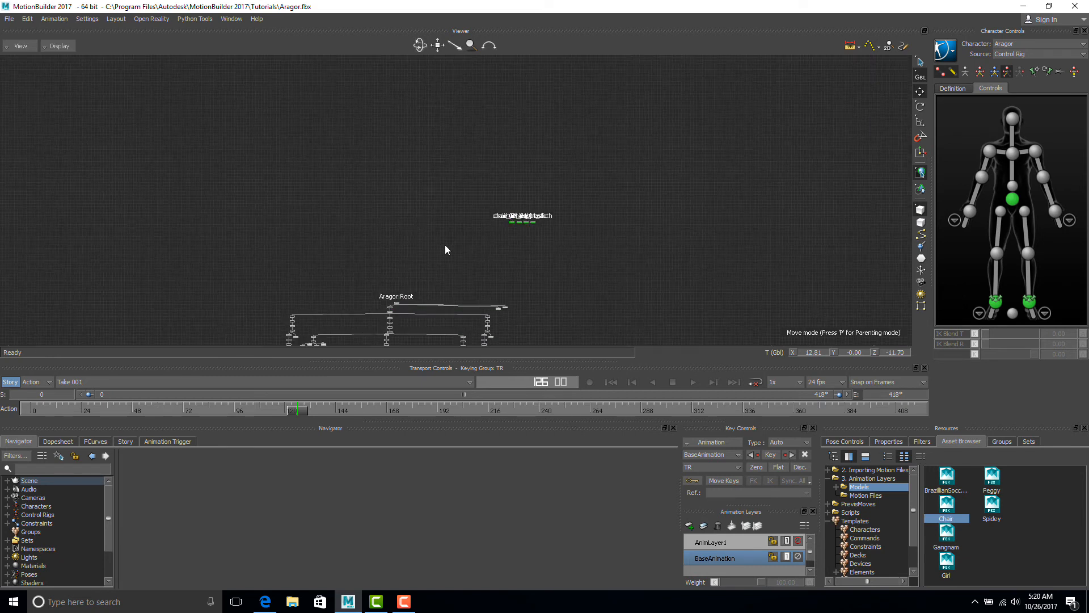
{"action": "middle_click_drag", "start_coordinate": [445, 244], "coordinate": [493, 118]}
{"action": "middle_click_drag", "start_coordinate": [495, 327], "coordinate": [514, 243]}
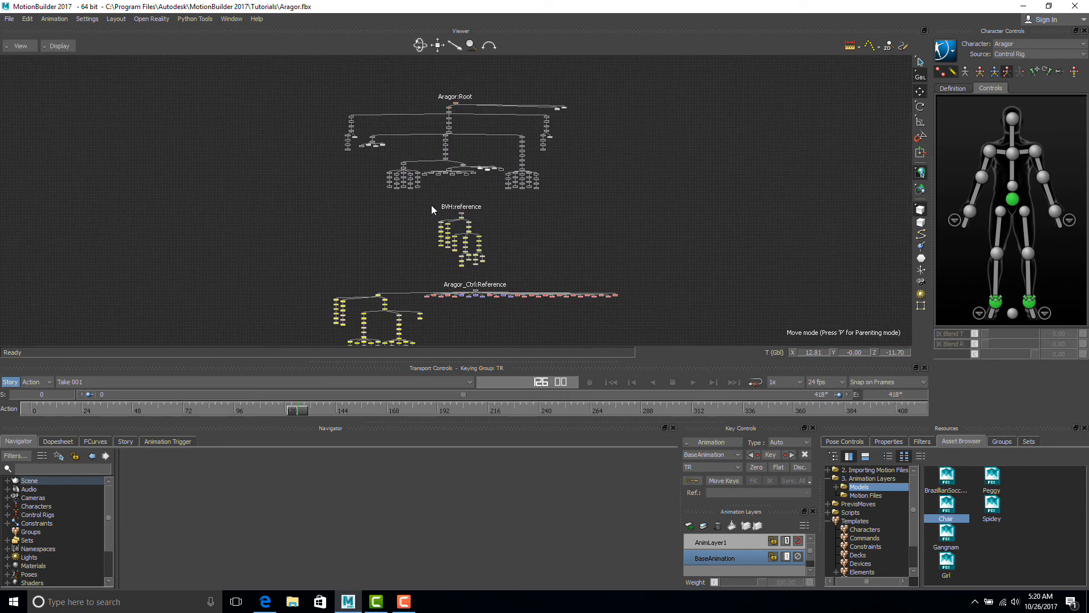
{"action": "left_click_drag", "start_coordinate": [432, 208], "coordinate": [490, 271]}
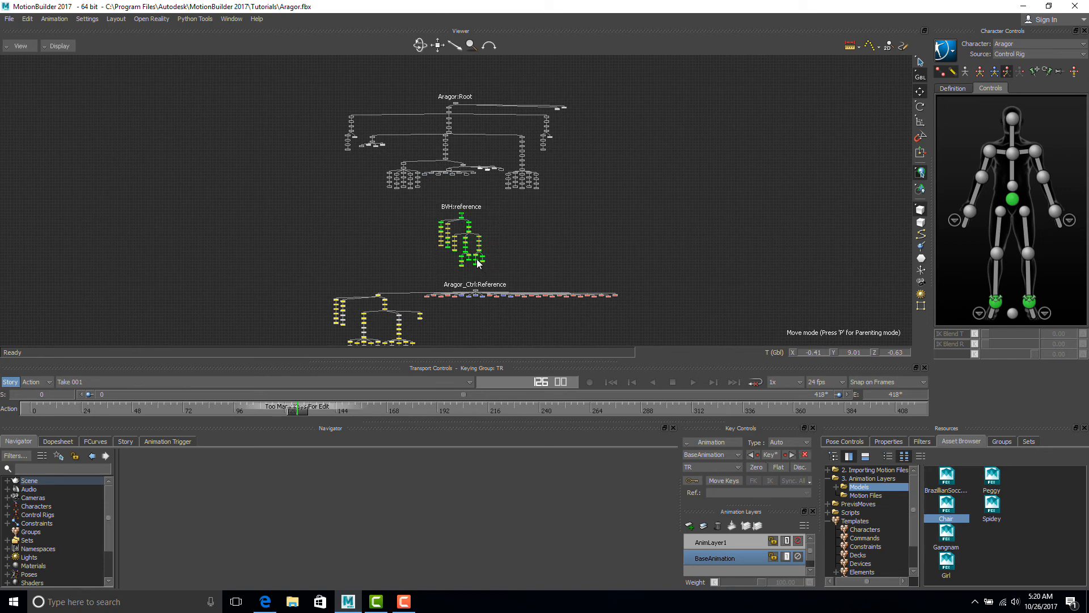
{"action": "right_click", "coordinate": [477, 261]}
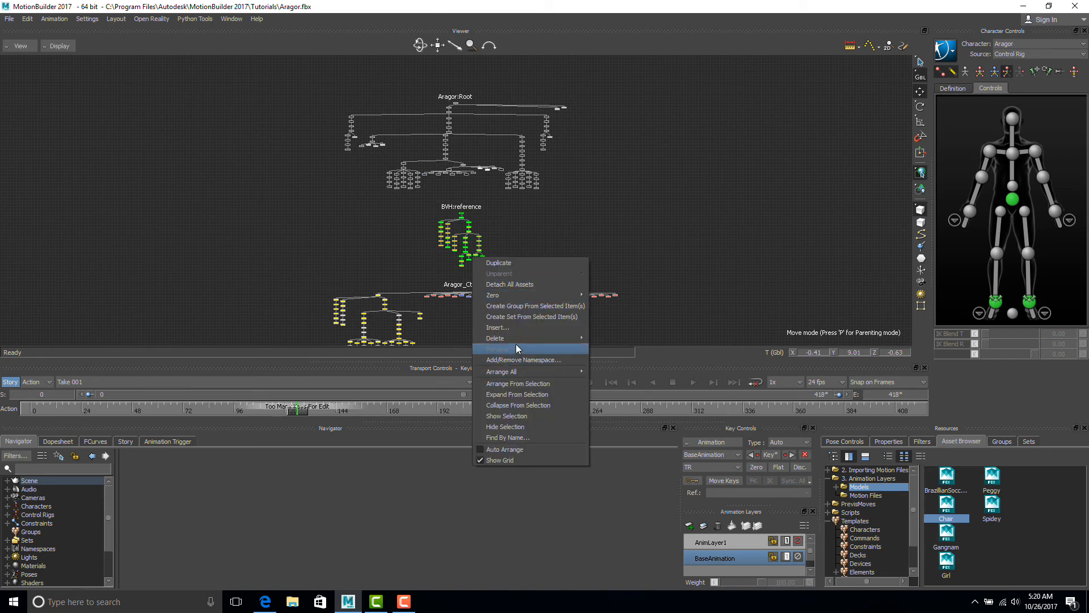
{"action": "mouse_move", "coordinate": [553, 342]}
{"action": "left_click", "coordinate": [614, 339]}
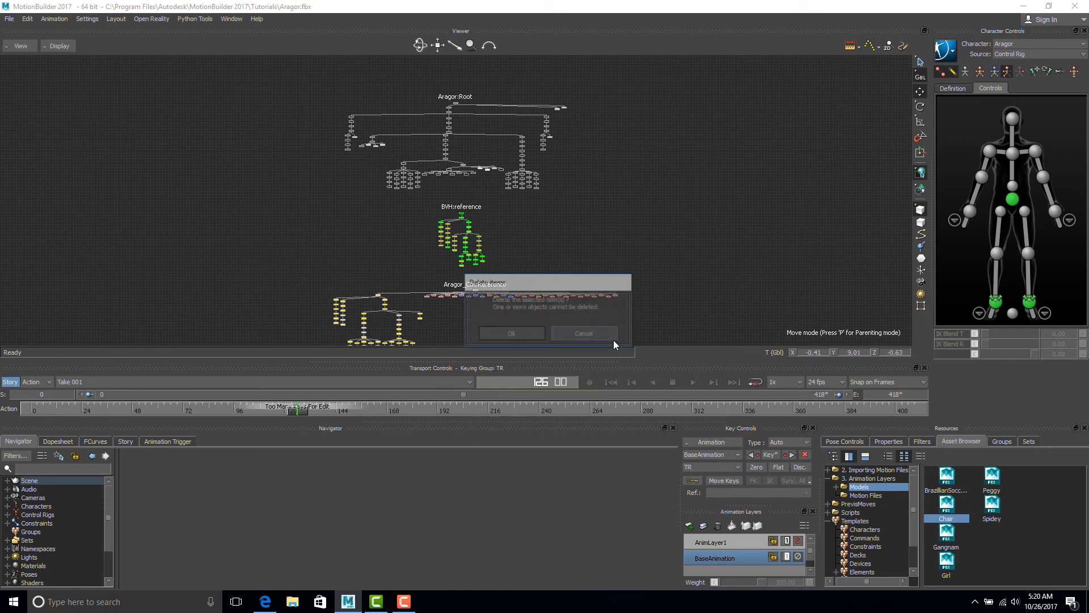
{"action": "left_click", "coordinate": [504, 335]}
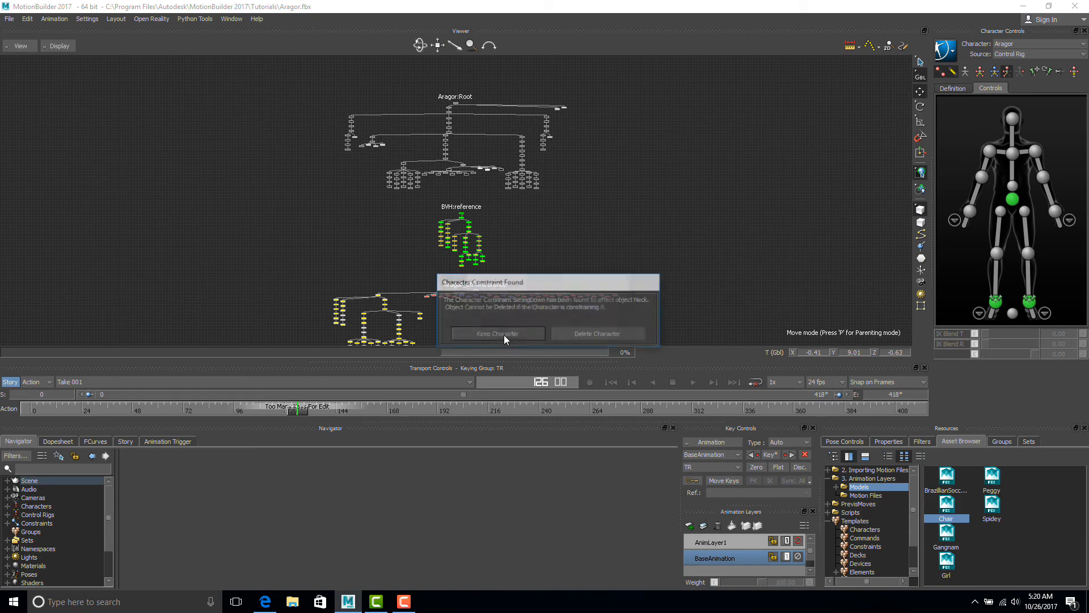
{"action": "left_click", "coordinate": [564, 333]}
{"action": "left_click", "coordinate": [560, 330]}
{"action": "key", "text": "ctrl+w"}
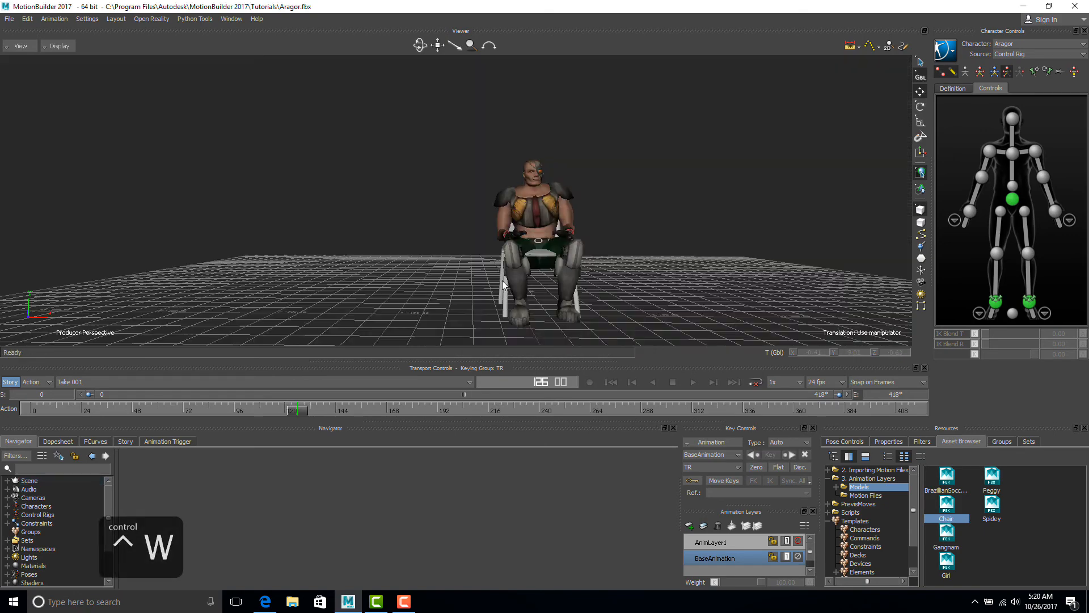
- Return to frame 0, select Aragor's hips effector and rename AnimLayer1 as HipBone
{"action": "left_click_drag", "start_coordinate": [522, 321], "coordinate": [537, 301], "text": "ctrl+shift"}
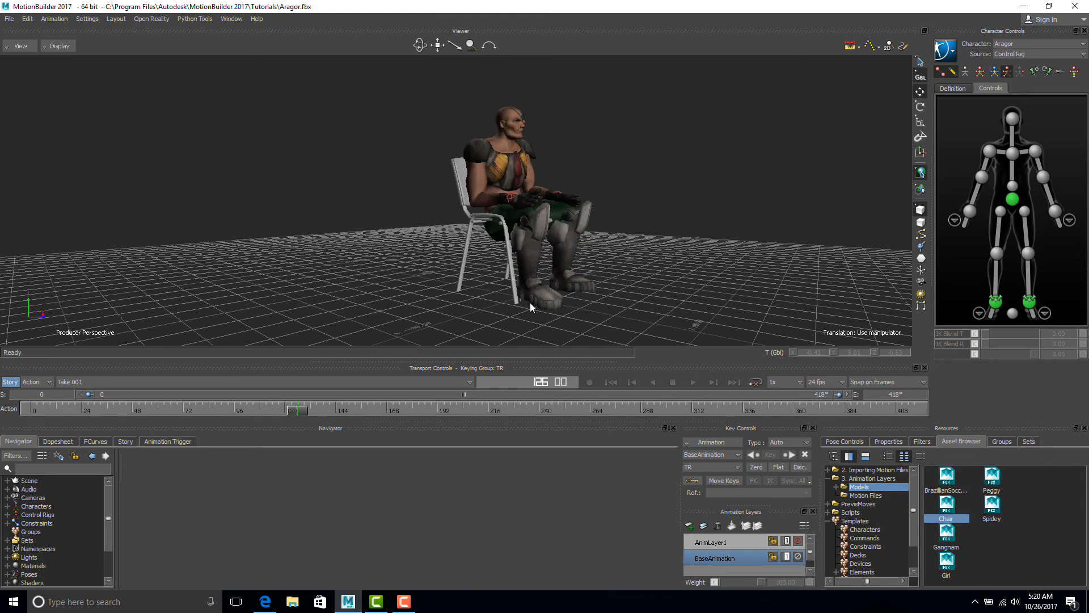
{"action": "left_click_drag", "start_coordinate": [526, 302], "coordinate": [561, 269], "text": "ctrl+shift"}
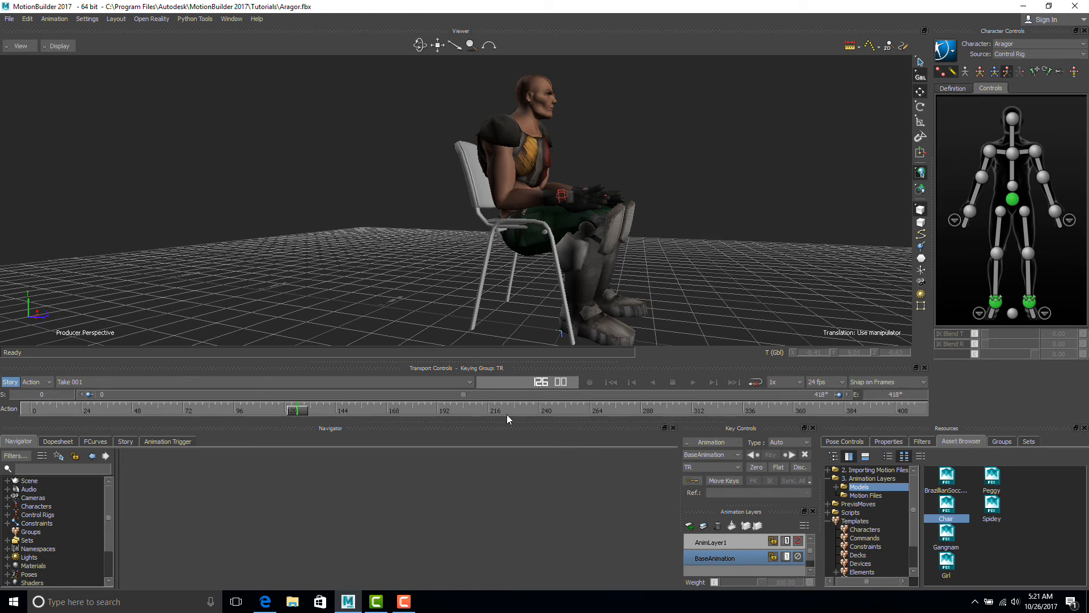
{"action": "left_click_drag", "start_coordinate": [301, 410], "coordinate": [23, 407]}
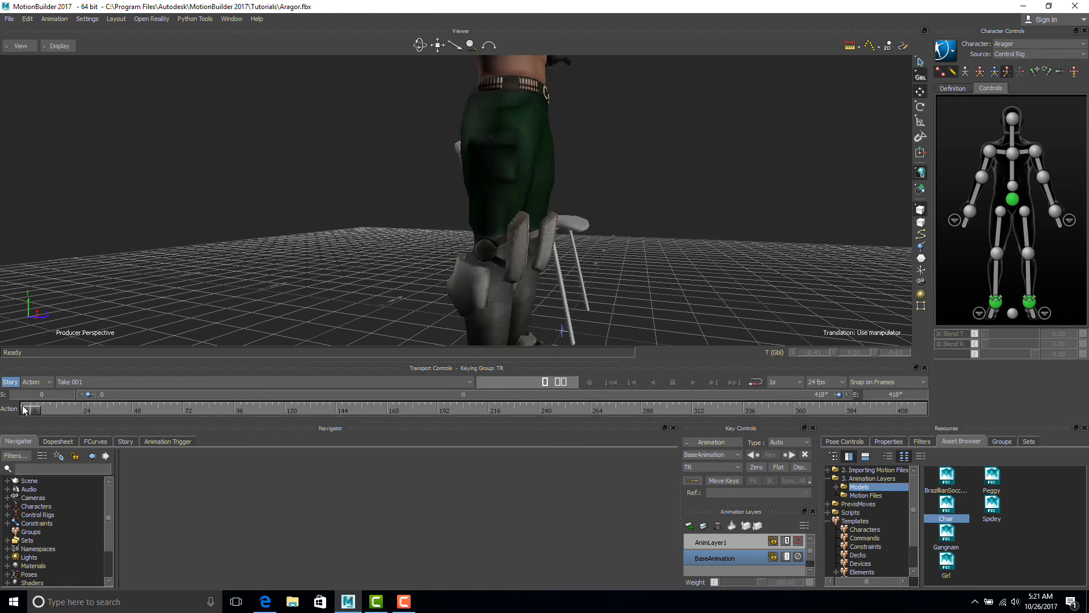
{"action": "left_click", "coordinate": [1013, 199]}
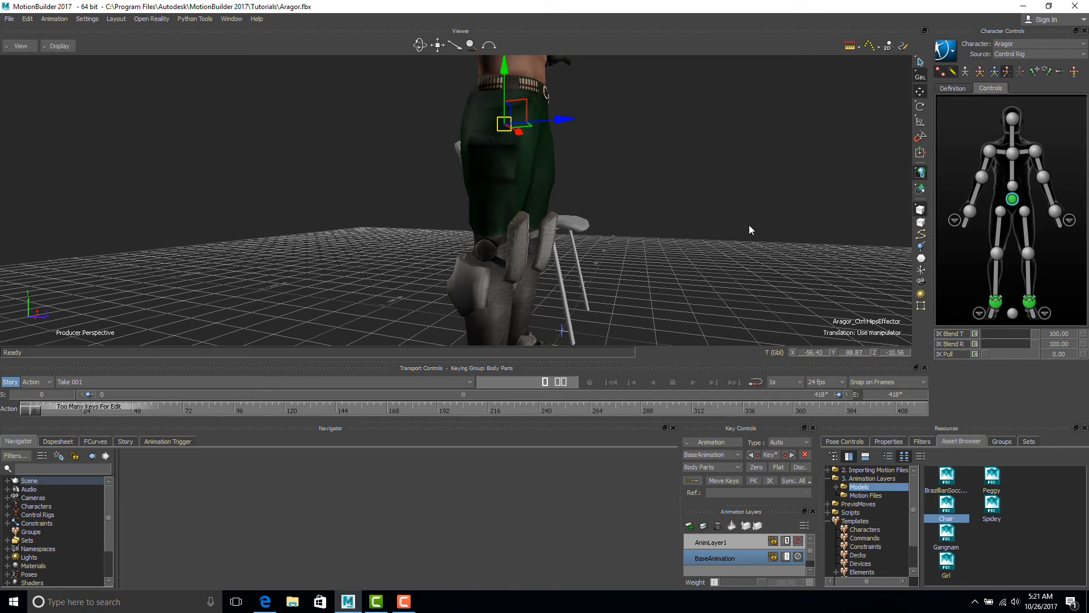
{"action": "left_click", "coordinate": [727, 543]}
{"action": "right_click", "coordinate": [726, 543]}
{"action": "left_click", "coordinate": [748, 442]}
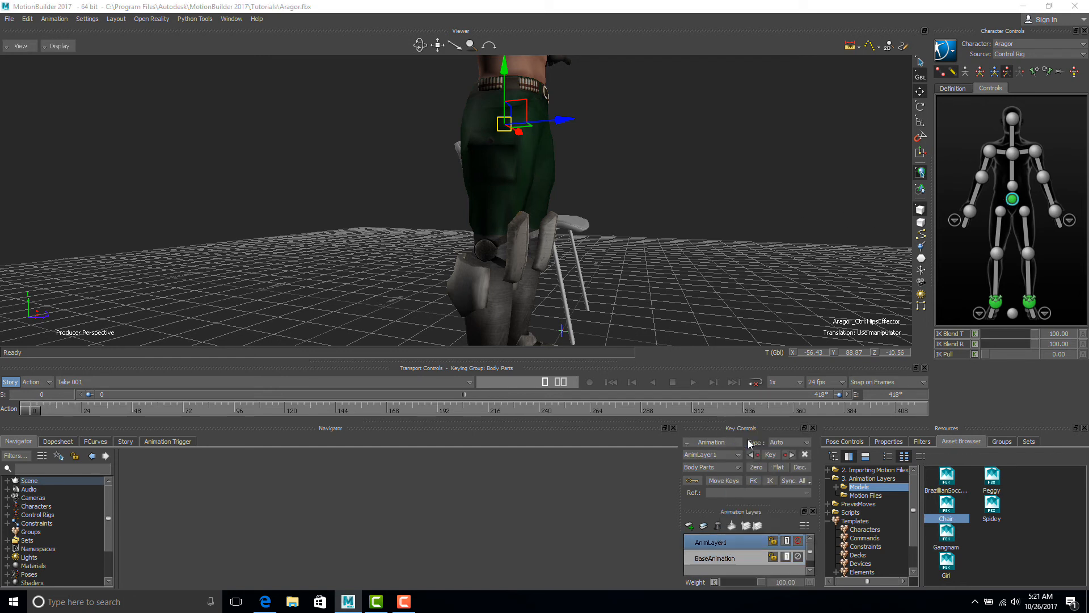
{"action": "type", "text": "HipBone"}
{"action": "key", "text": "Return"}
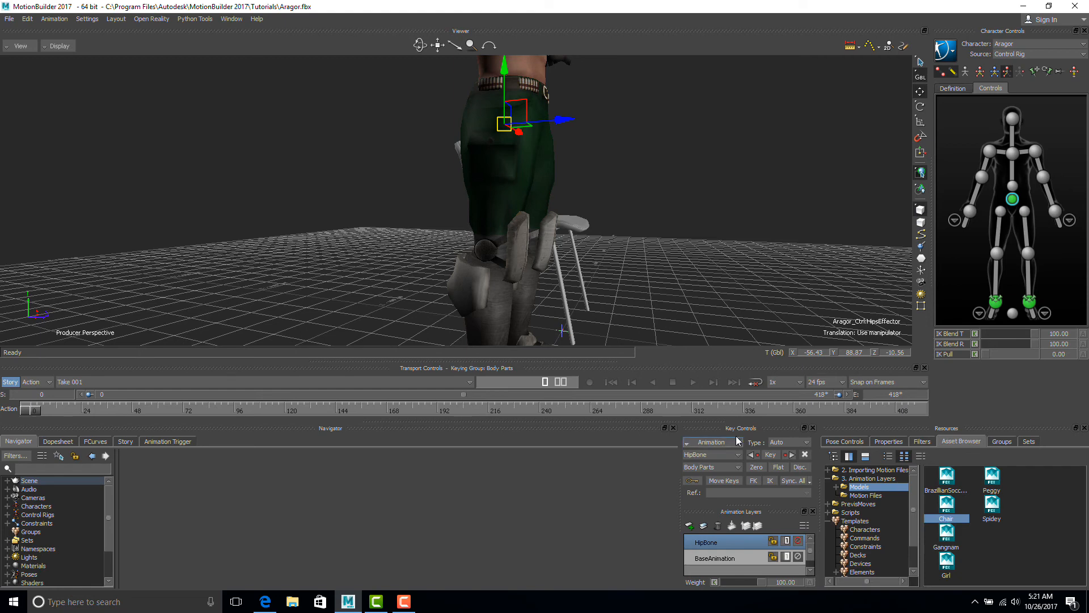
- Set a zero key for the hips effector on the HipBone layer at frame 33
{"action": "left_click_drag", "start_coordinate": [686, 186], "coordinate": [627, 195], "text": "ctrl+shift"}
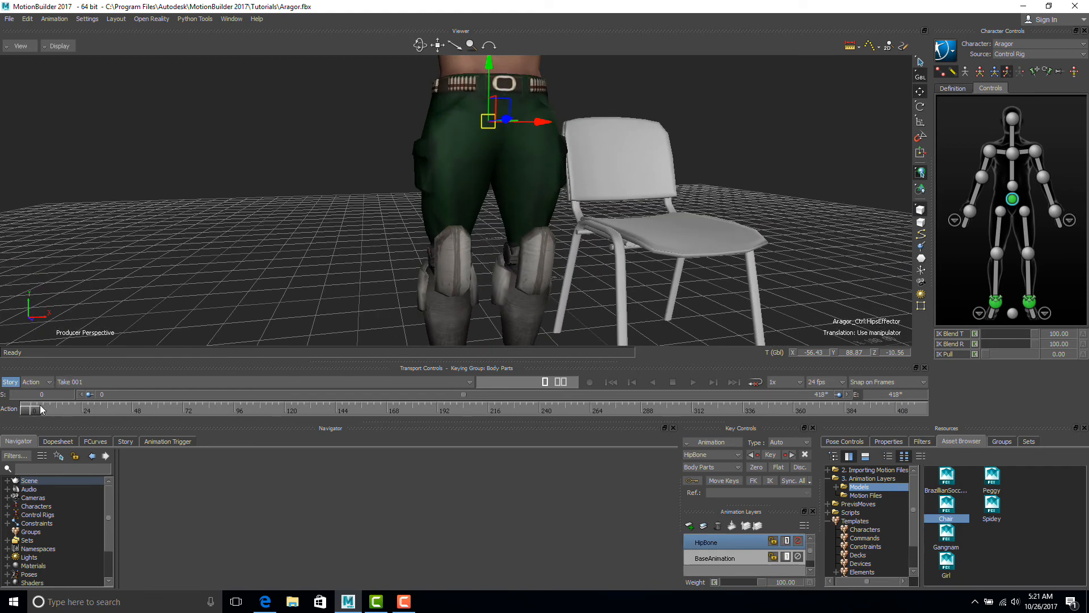
{"action": "left_click_drag", "start_coordinate": [34, 410], "coordinate": [103, 422]}
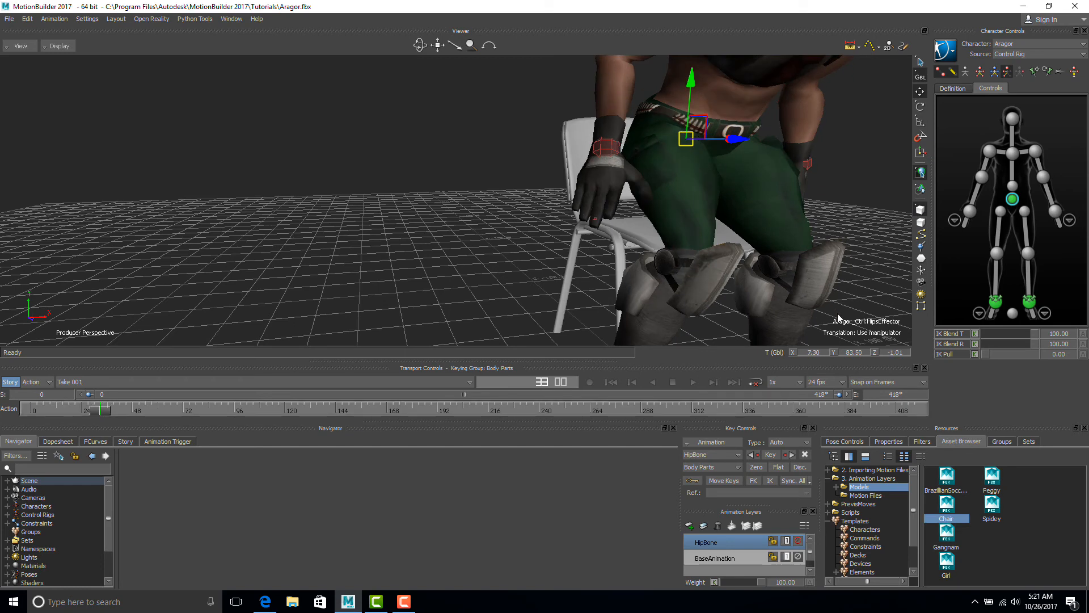
{"action": "left_click", "coordinate": [756, 468]}
- At frame 61, raise the hips effector above the chair seat to about Y 64.2 and key it on the HipBone layer
{"action": "left_click_drag", "start_coordinate": [99, 409], "coordinate": [160, 405]}
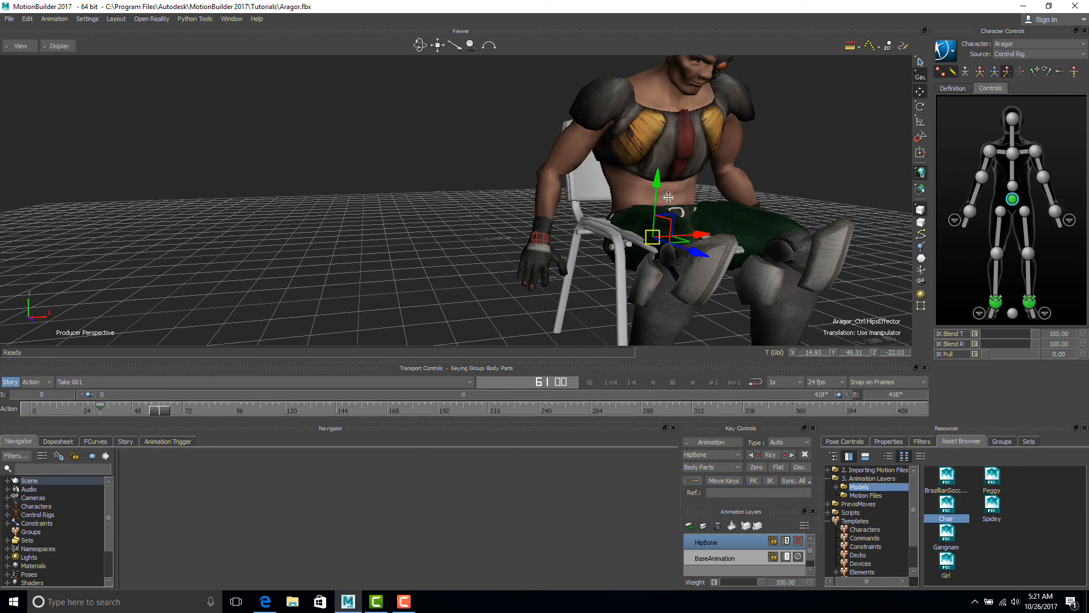
{"action": "left_click_drag", "start_coordinate": [655, 183], "coordinate": [659, 141]}
{"action": "left_click_drag", "start_coordinate": [601, 238], "coordinate": [627, 235], "text": "ctrl+shift"}
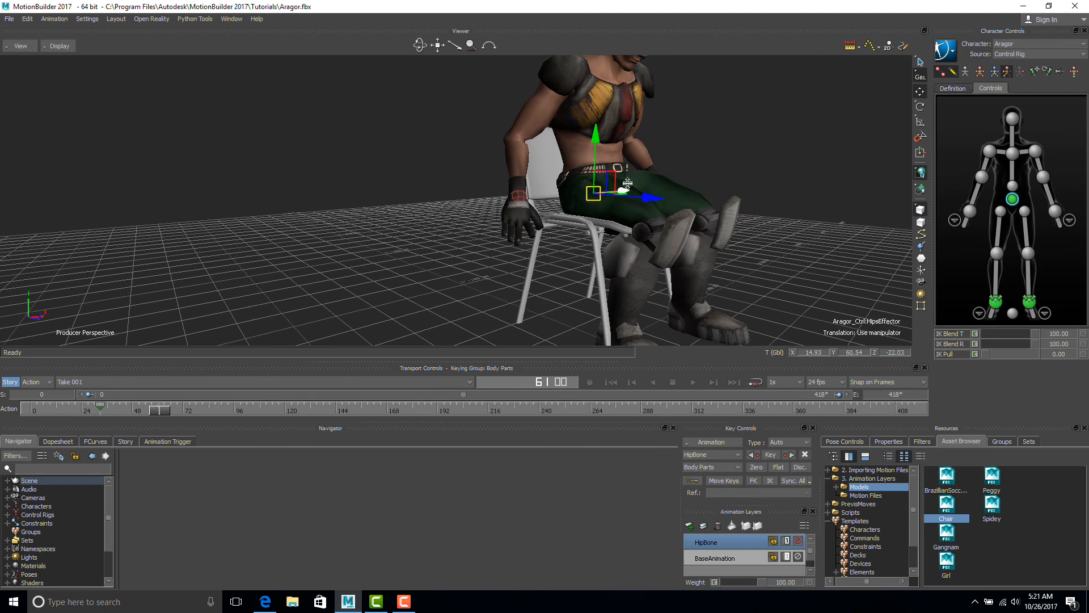
{"action": "mouse_move", "coordinate": [595, 135]}
{"action": "left_mouse_down"}
{"action": "mouse_move", "coordinate": [594, 122]}
{"action": "mouse_move", "coordinate": [587, 131]}
{"action": "left_mouse_up"}
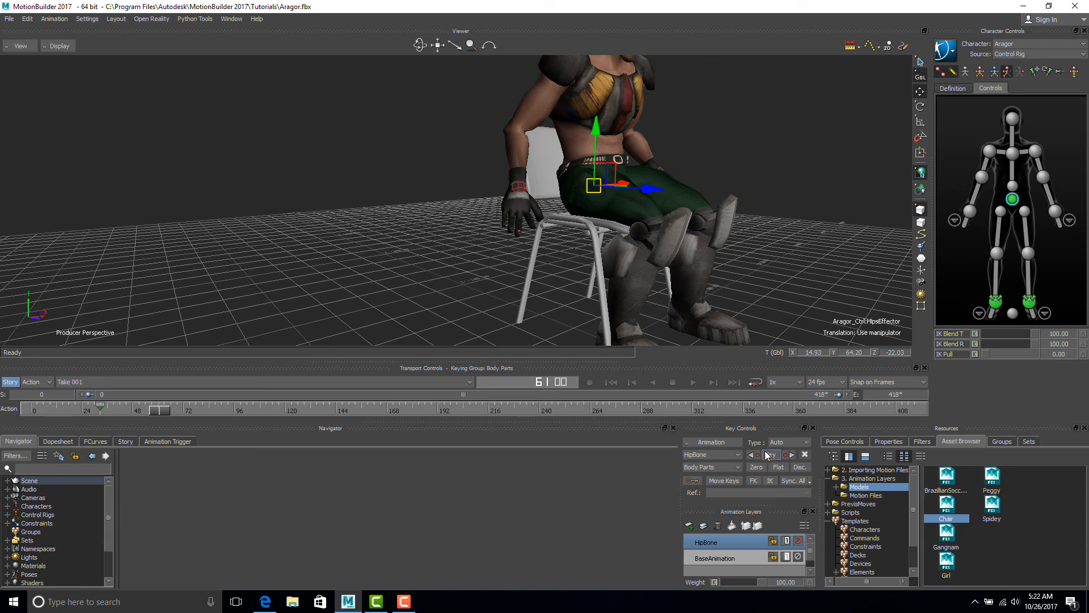
{"action": "left_click", "coordinate": [766, 455]}
- Move to frame 85 and add a new animation layer above HipBone
{"action": "left_click_drag", "start_coordinate": [161, 409], "coordinate": [210, 408]}
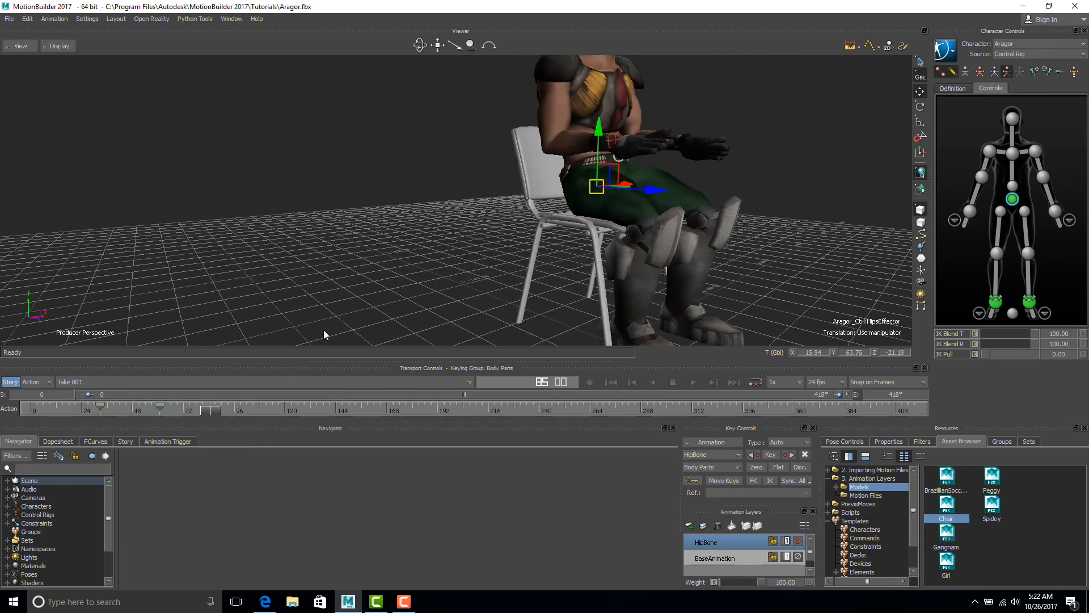
{"action": "left_click_drag", "start_coordinate": [323, 329], "coordinate": [442, 316], "text": "ctrl+shift"}
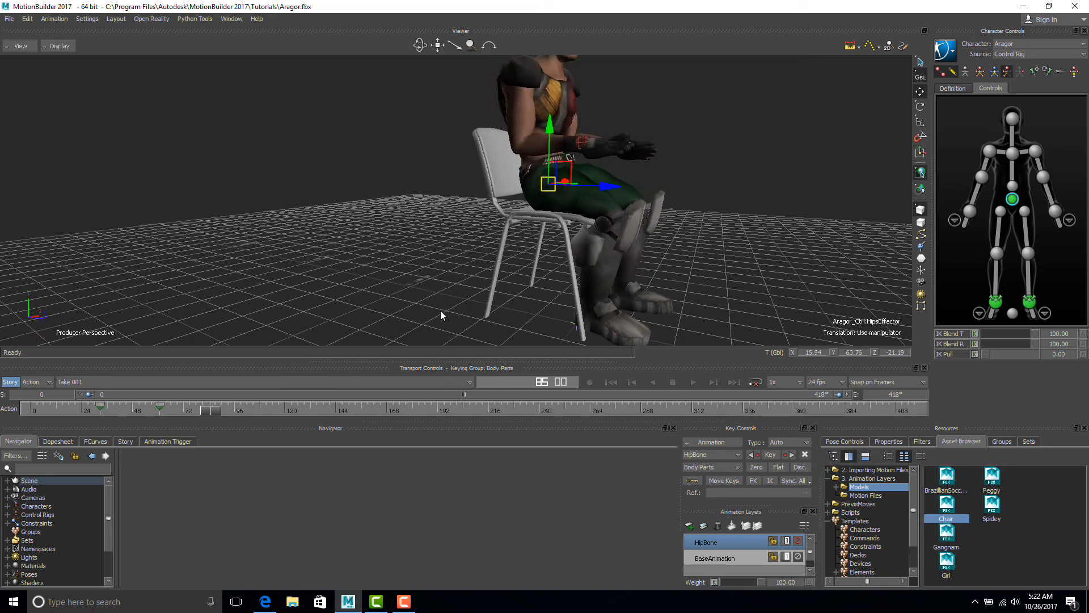
{"action": "left_click_drag", "start_coordinate": [638, 302], "coordinate": [454, 169], "text": "ctrl+shift"}
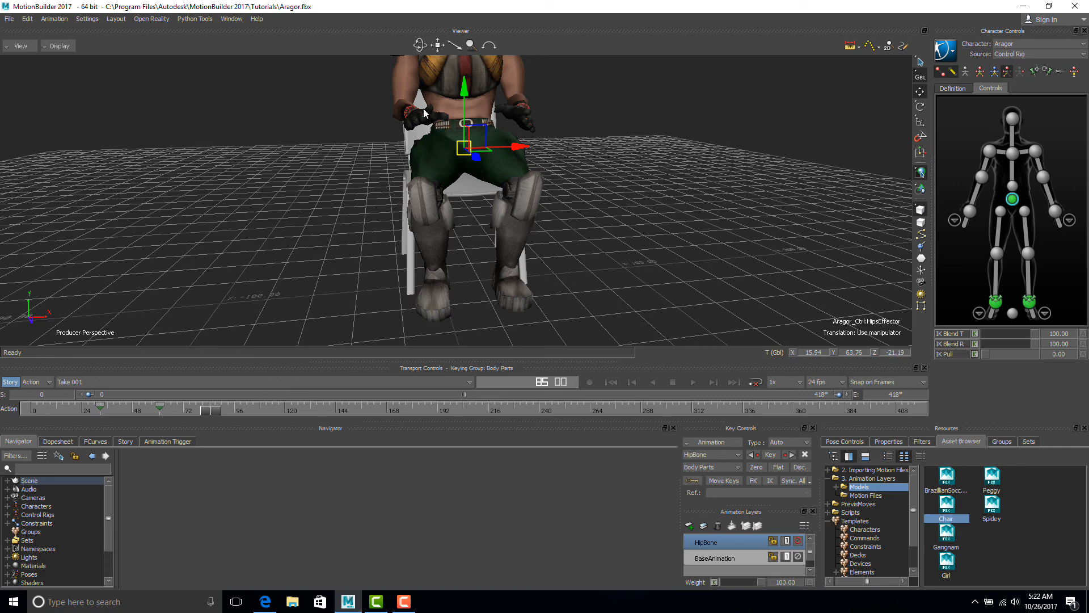
{"action": "left_click", "coordinate": [690, 526]}
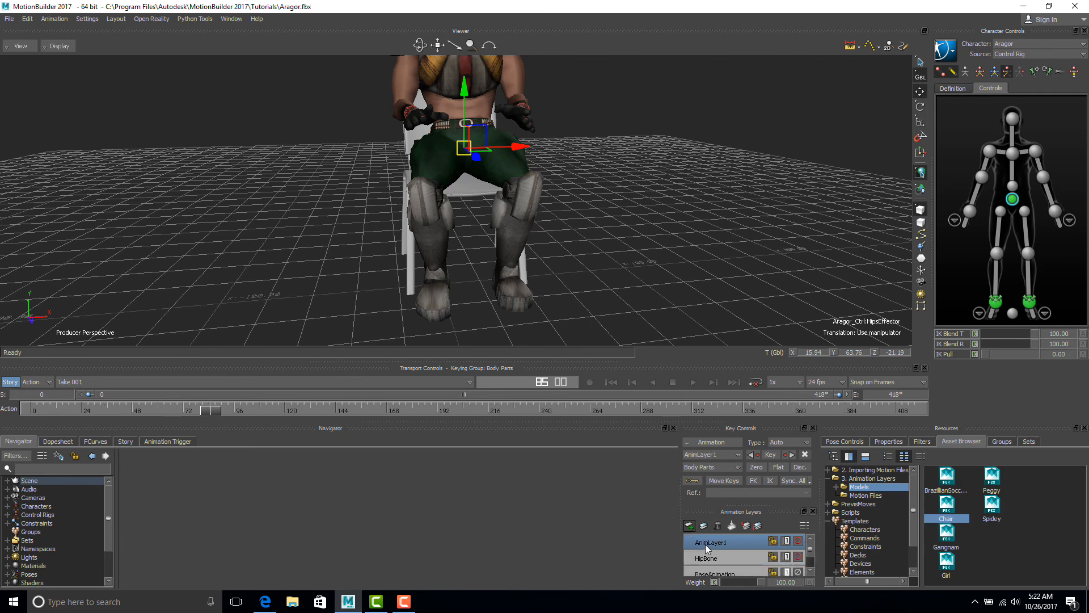
{"action": "right_click", "coordinate": [706, 543]}
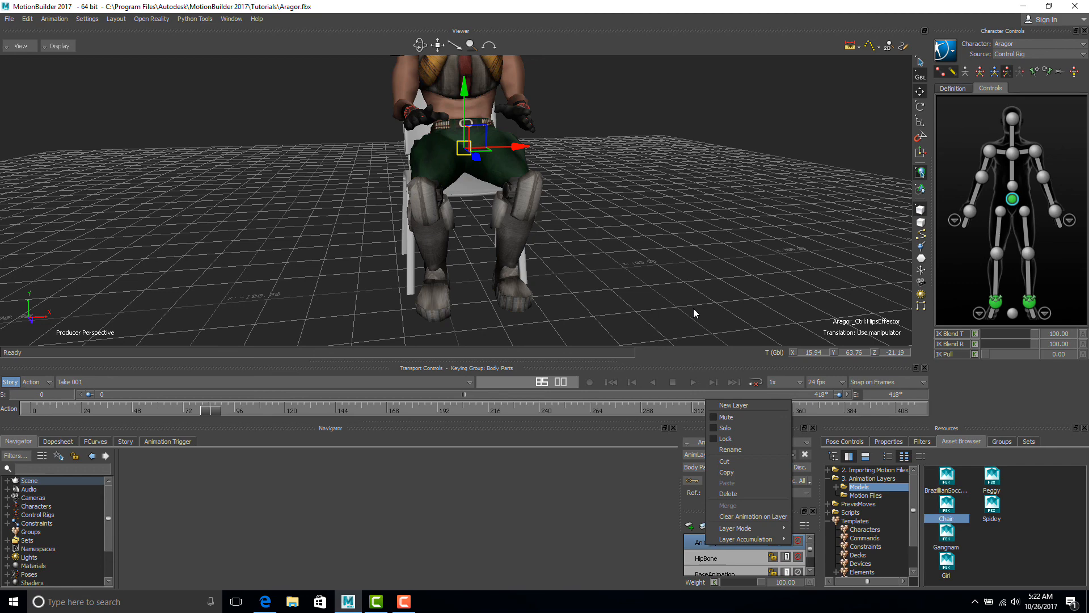
{"action": "left_click", "coordinate": [591, 275]}
{"action": "left_click_drag", "start_coordinate": [591, 256], "coordinate": [488, 221], "text": "shift"}
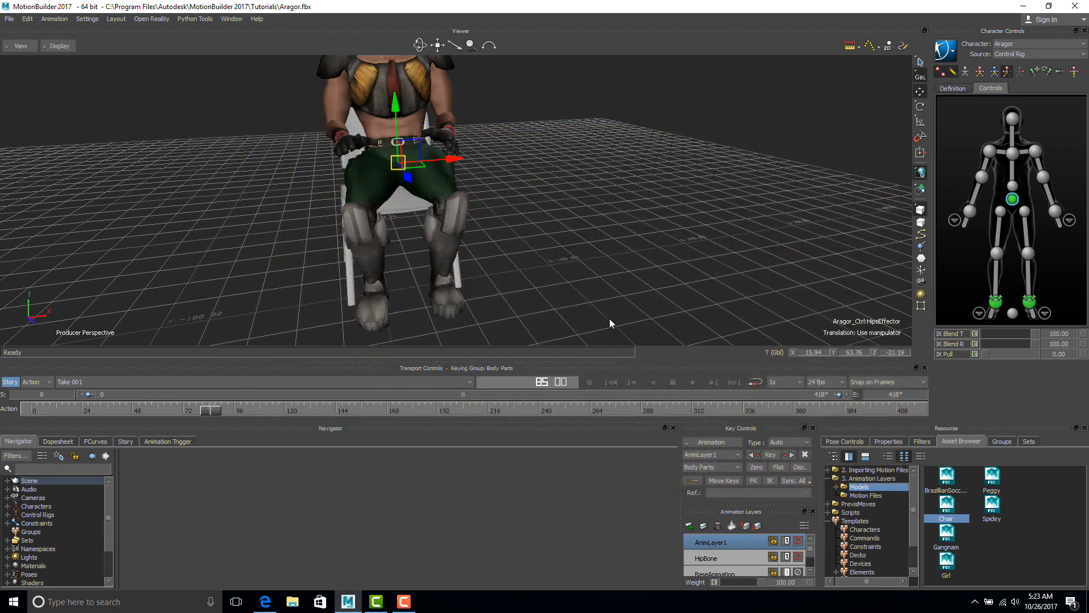
{"action": "left_click_drag", "start_coordinate": [610, 319], "coordinate": [615, 269], "text": "ctrl"}
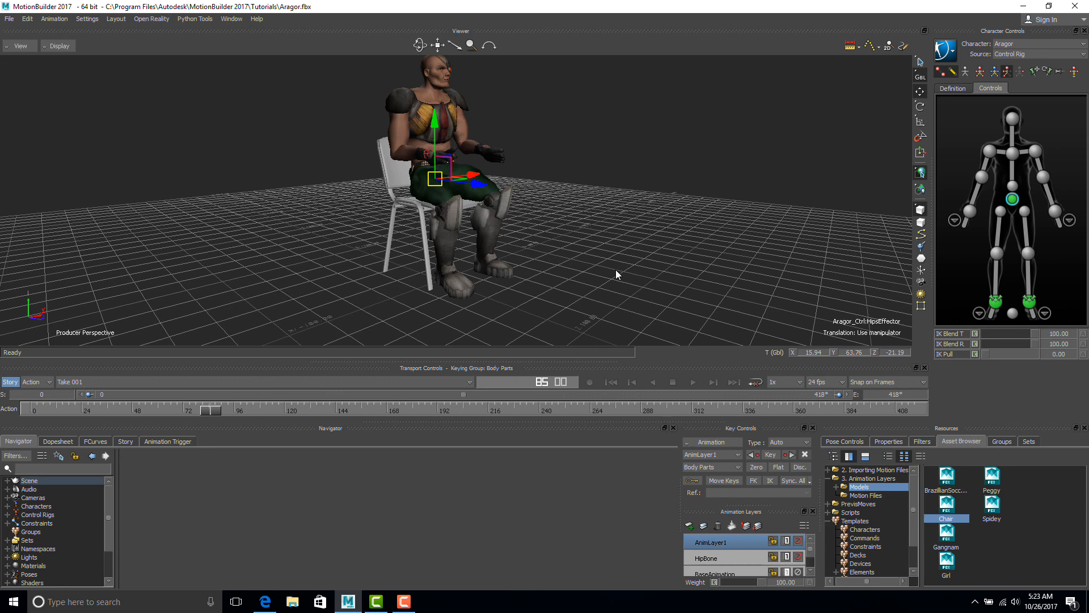